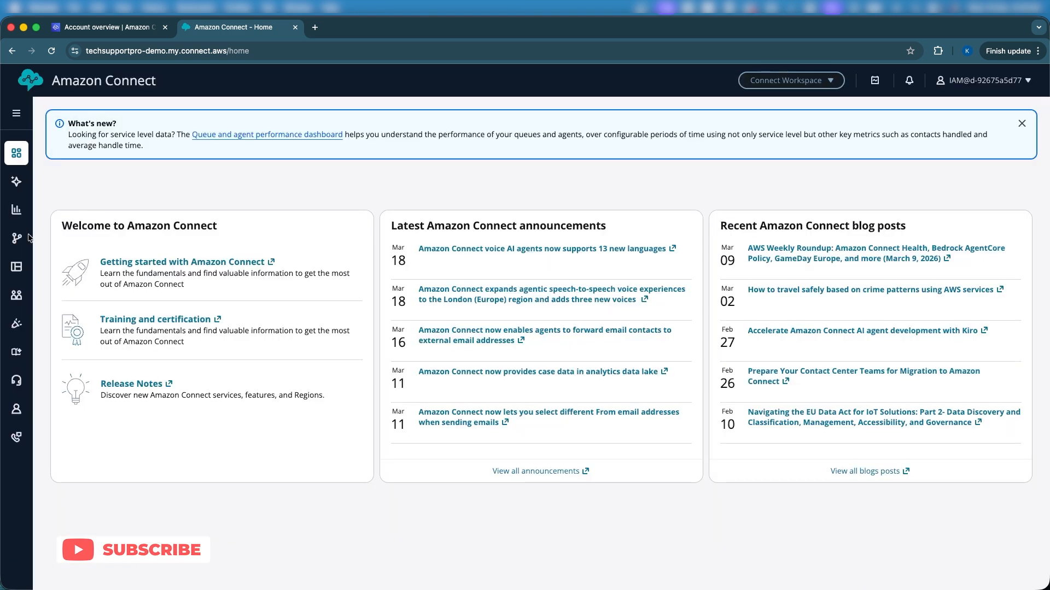
Step: Open the data tables management page from the routing options in a new browser tab and switch to it
mouse_move(17, 241)
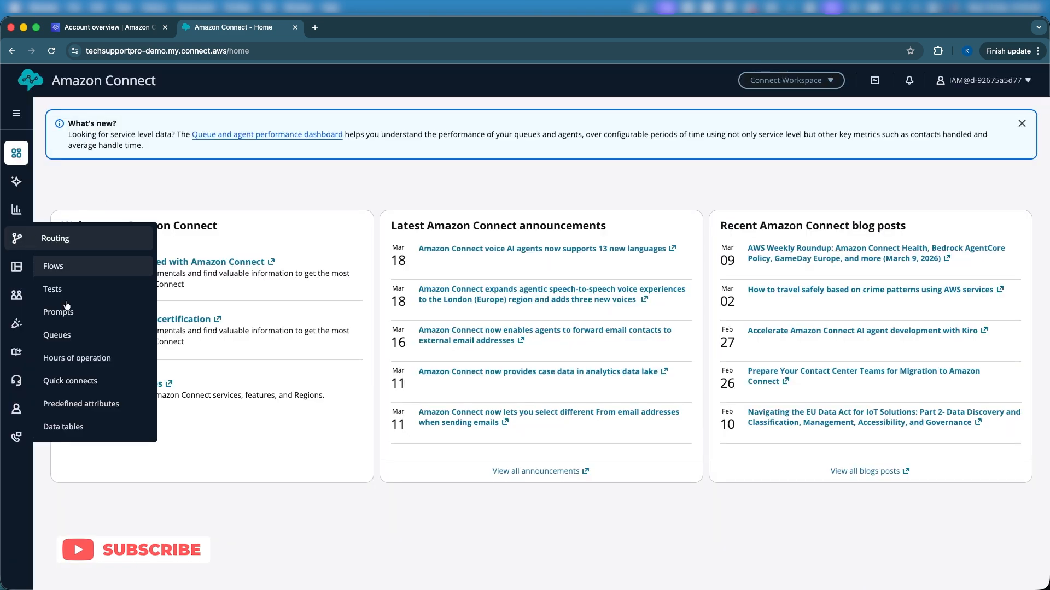
right_click(70, 427)
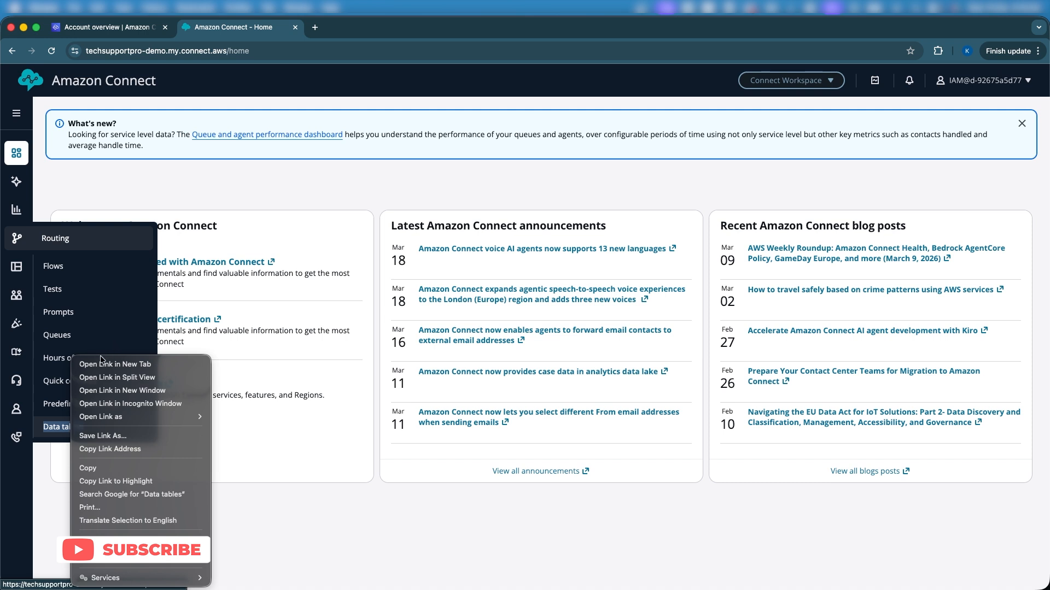
left_click(113, 364)
left_click(361, 36)
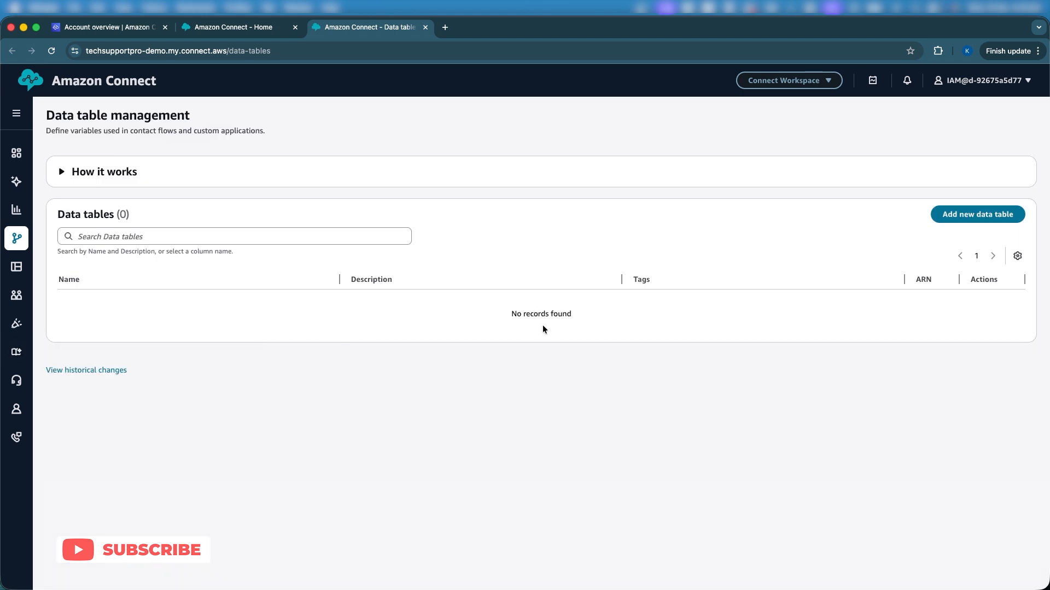
Step: Expand the explanation of how data tables work on the data table management page
triple_click(529, 318)
left_click(479, 343)
left_click(930, 183)
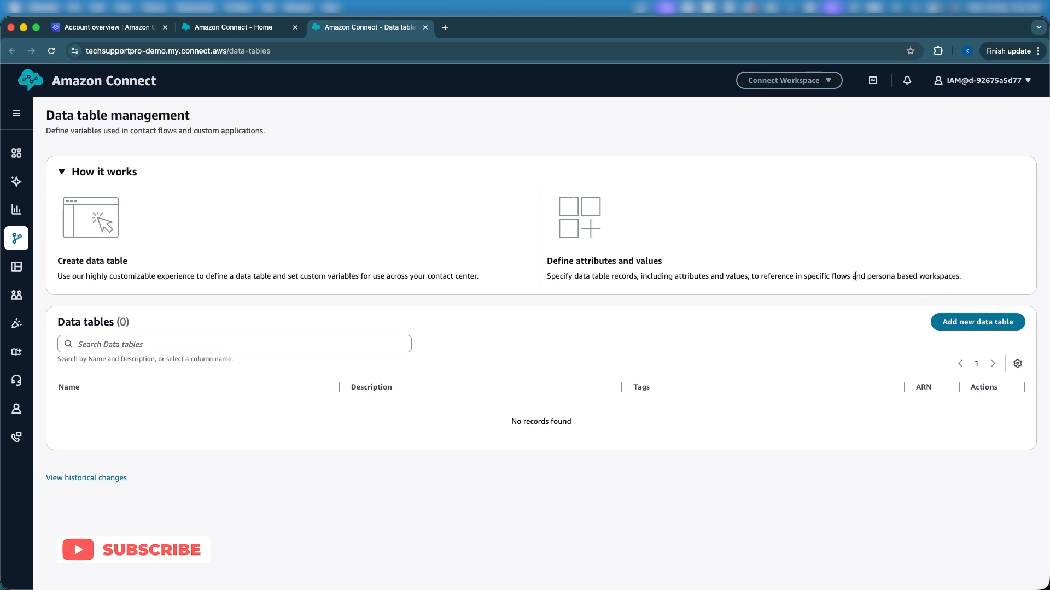
Step: Start a new data table and name it PromptMessage
left_click(966, 323)
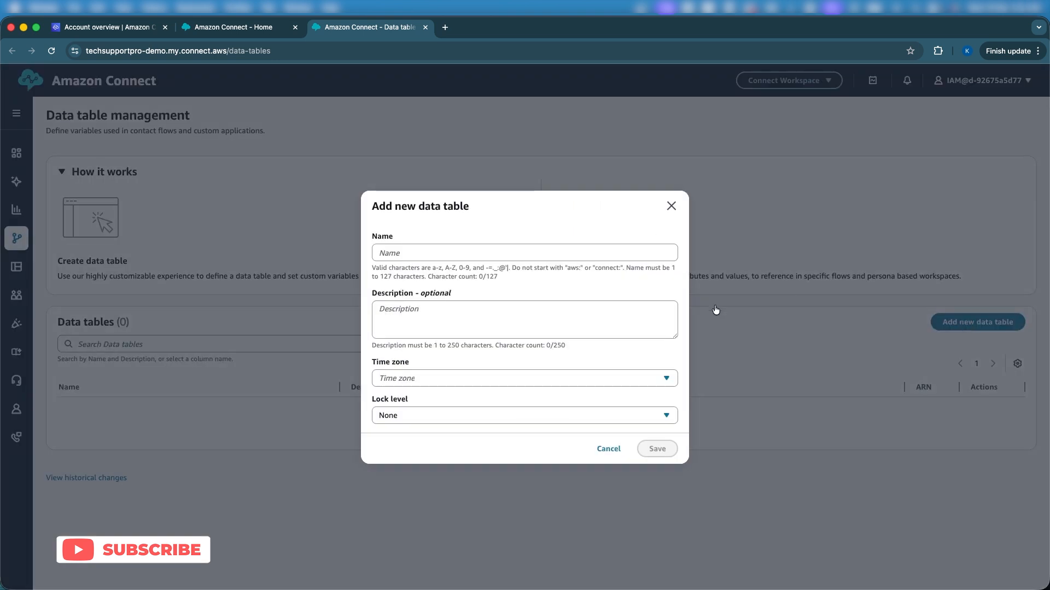
left_click(472, 250)
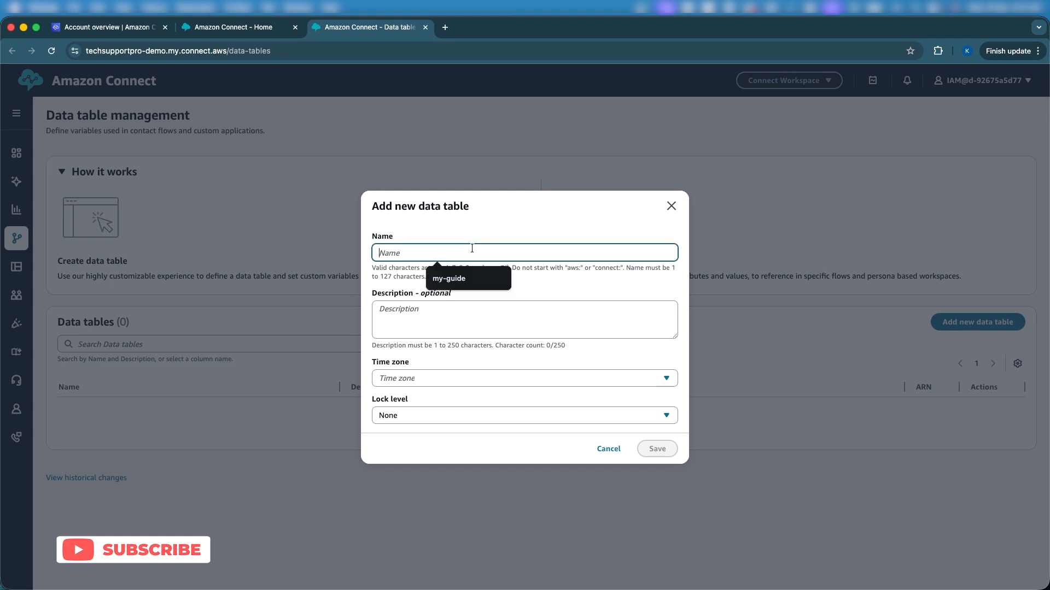
type("Prom")
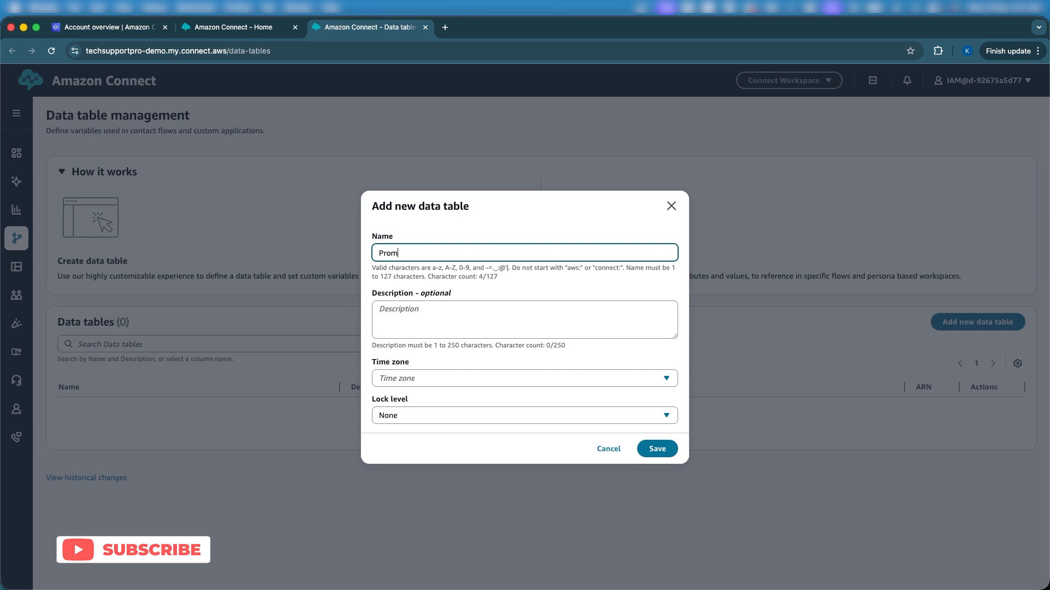
type("ptMessage")
Step: Set the data table's time zone to Africa/Accra and save the table
left_click(434, 373)
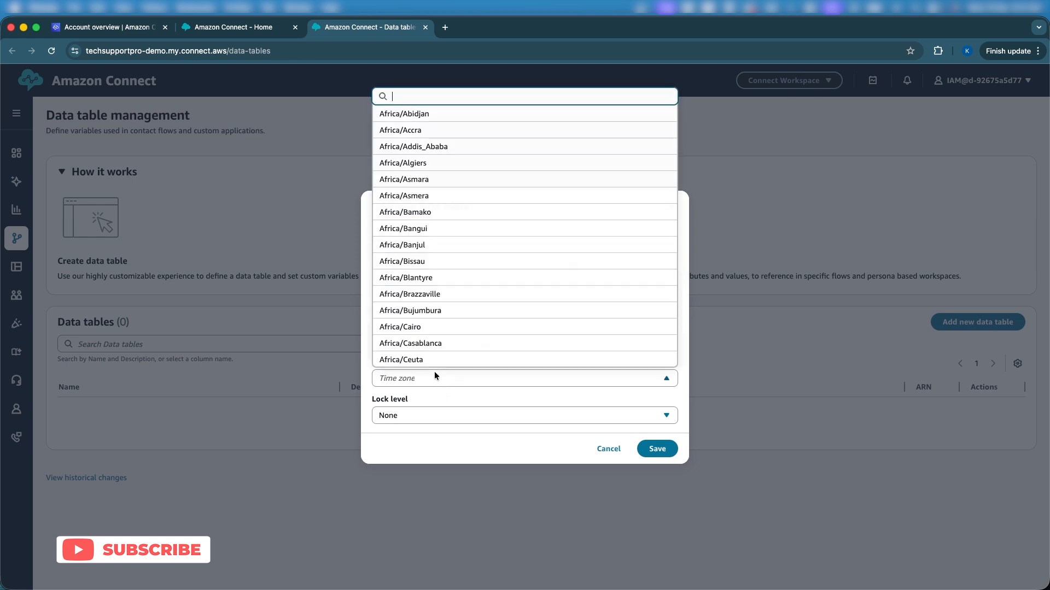
left_click(418, 114)
left_click(476, 382)
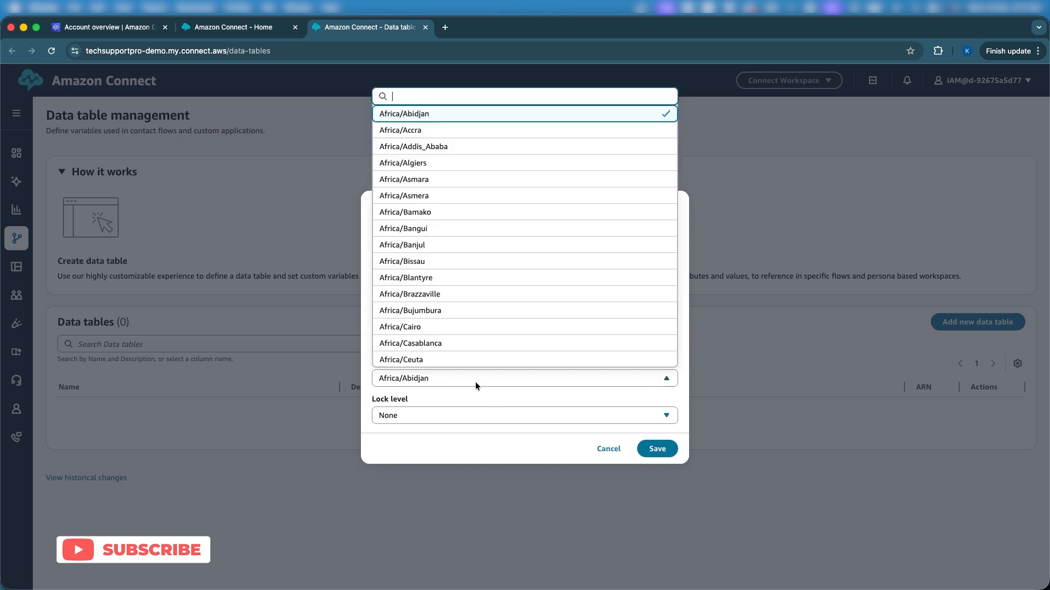
left_click(410, 132)
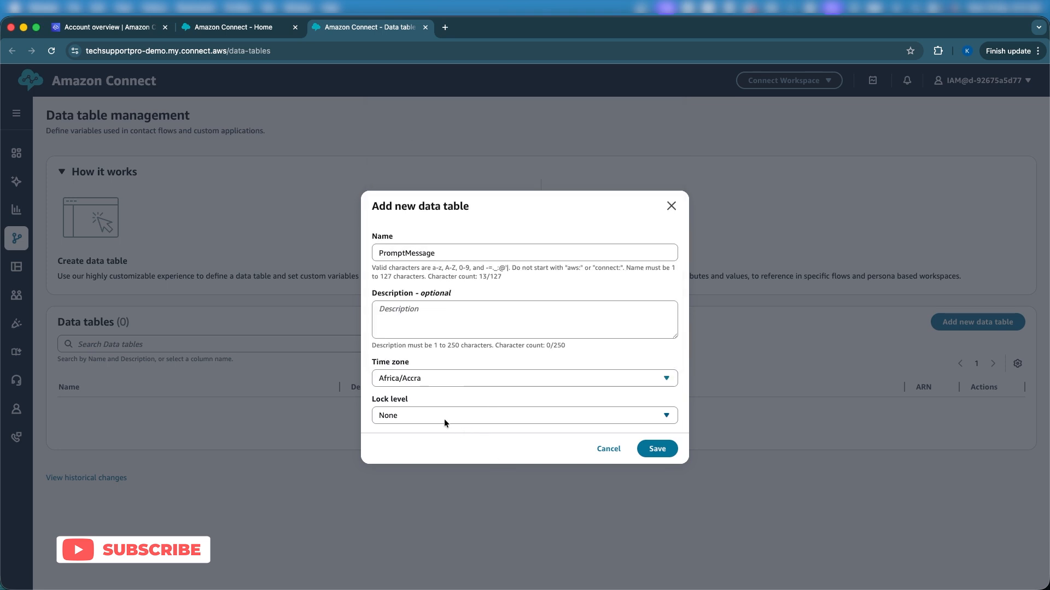
left_click(659, 447)
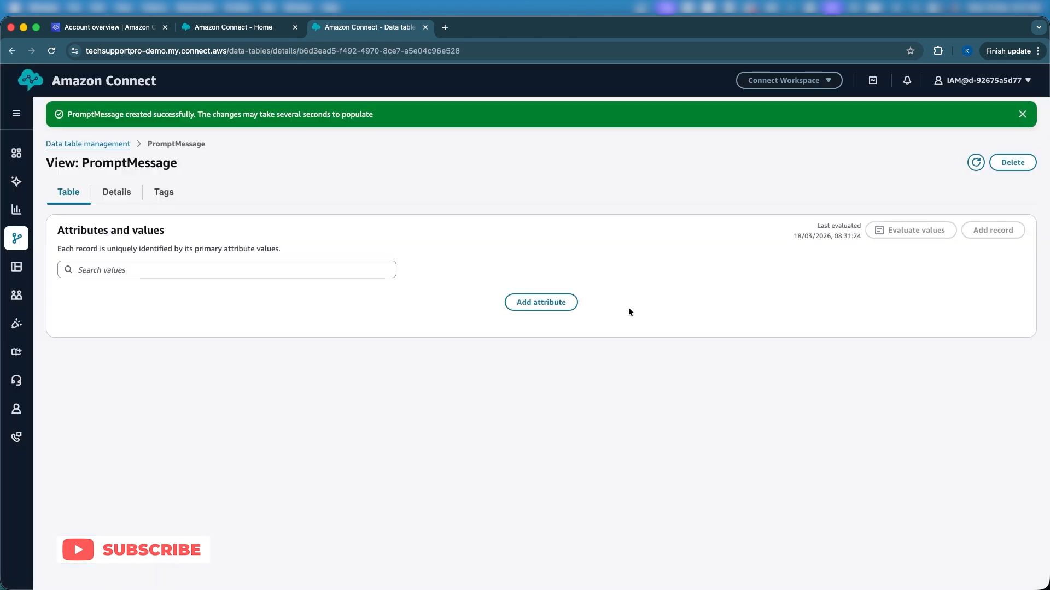
Step: Start a new attribute named PromptName, keep its type as Text, and make it a primary attribute
left_click(541, 304)
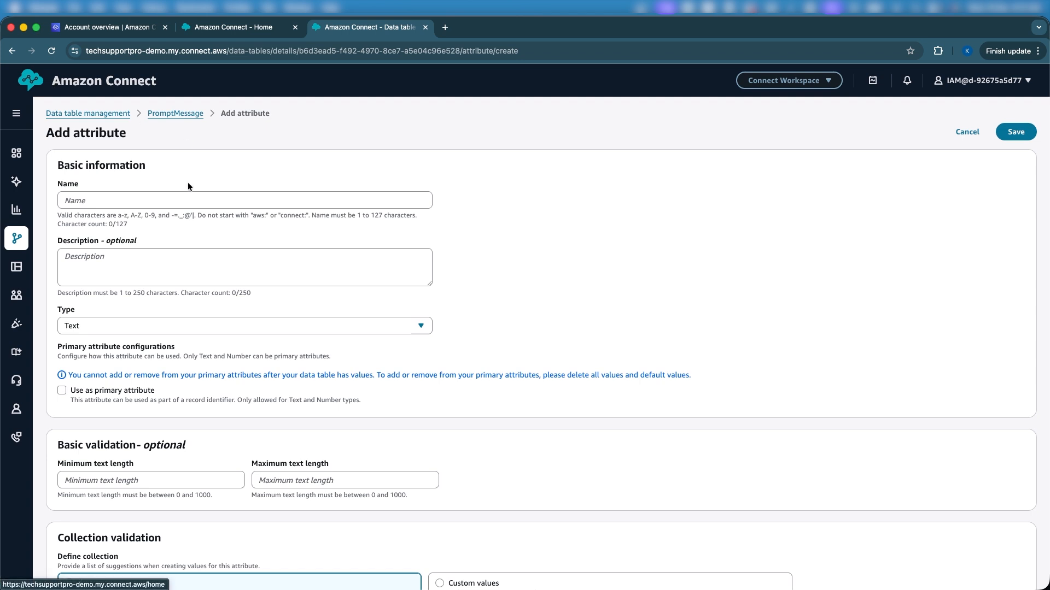
left_click(121, 203)
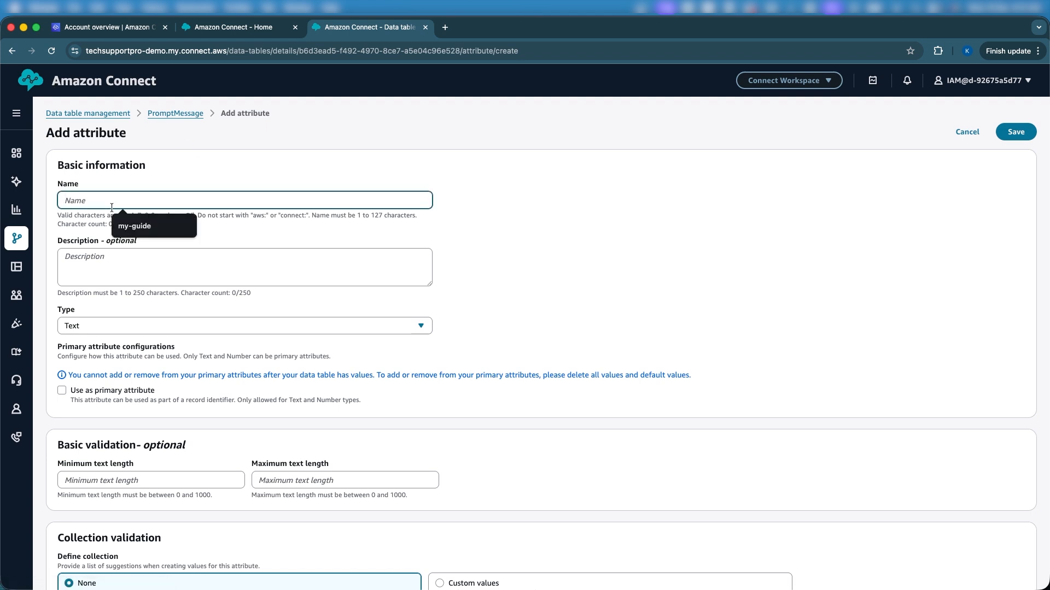
type("Prom")
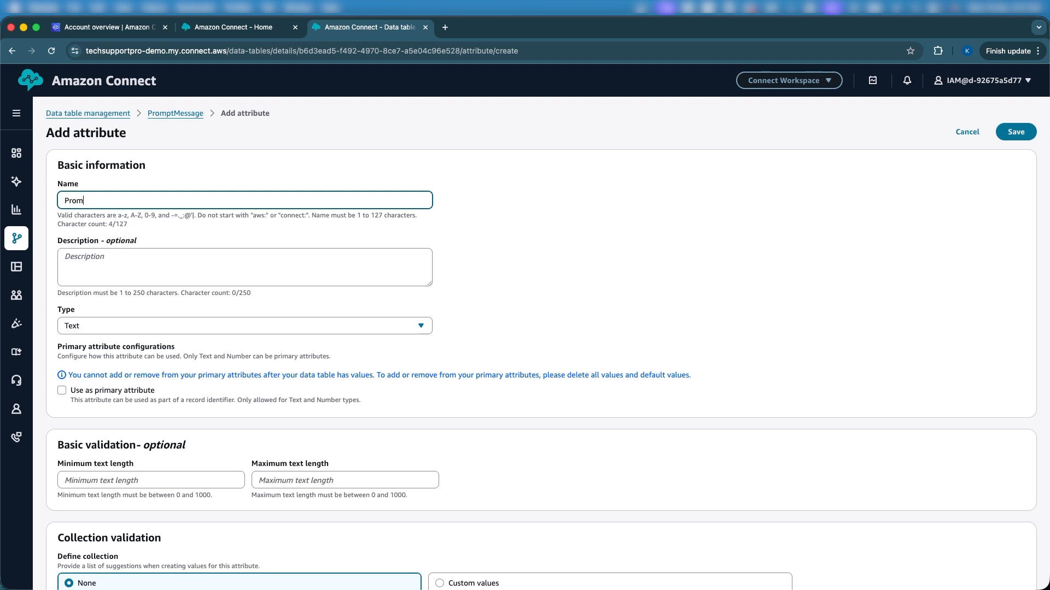
type("ptName")
left_click(62, 390)
left_click(164, 326)
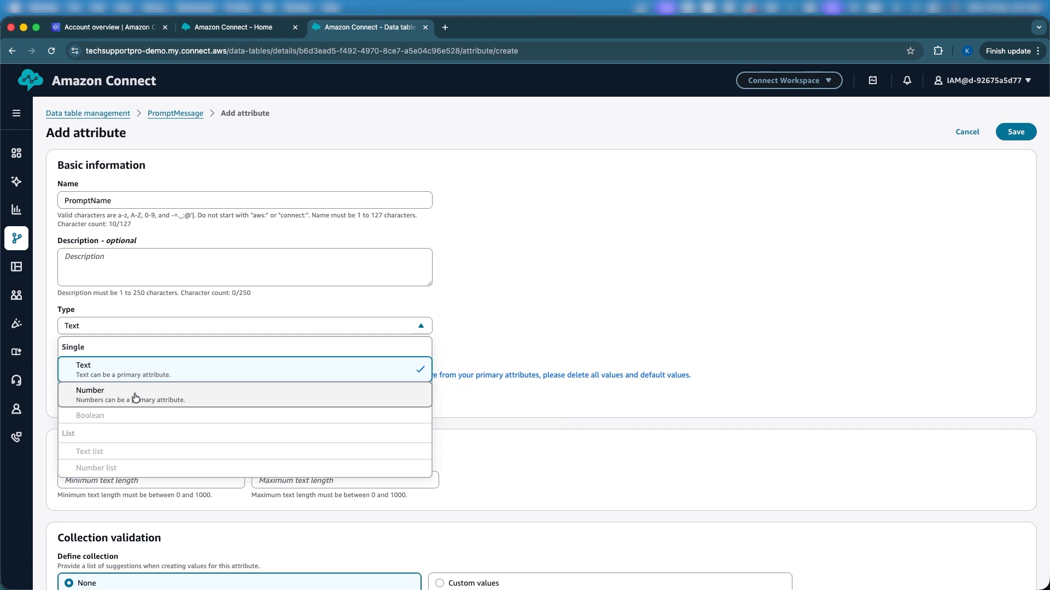
left_click(514, 319)
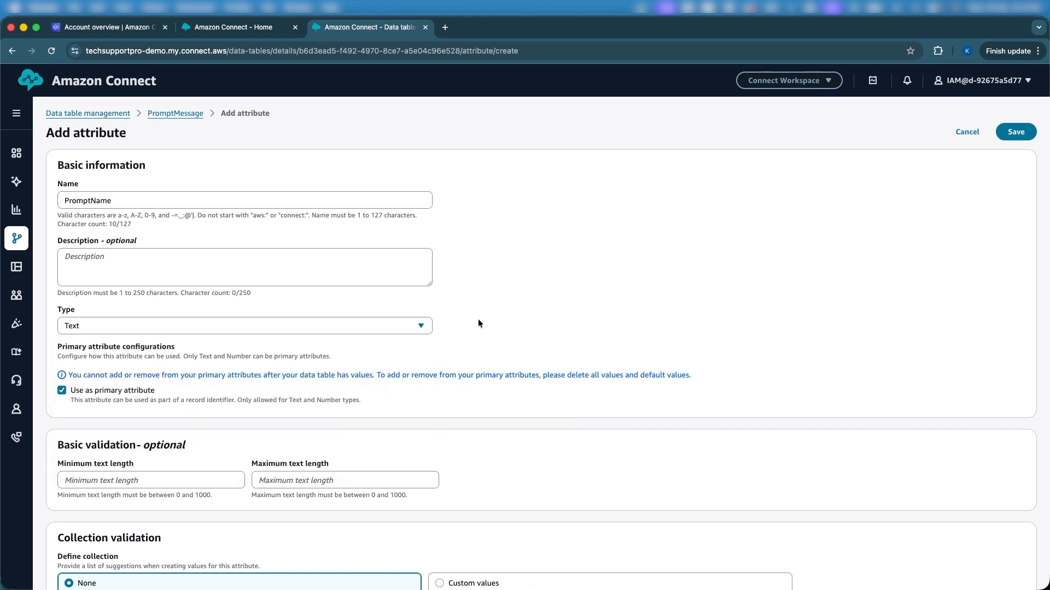
Step: Try restricting the attribute to a custom collection containing monday, and reset the collection validation to None
scroll(136, 415, "down", 3)
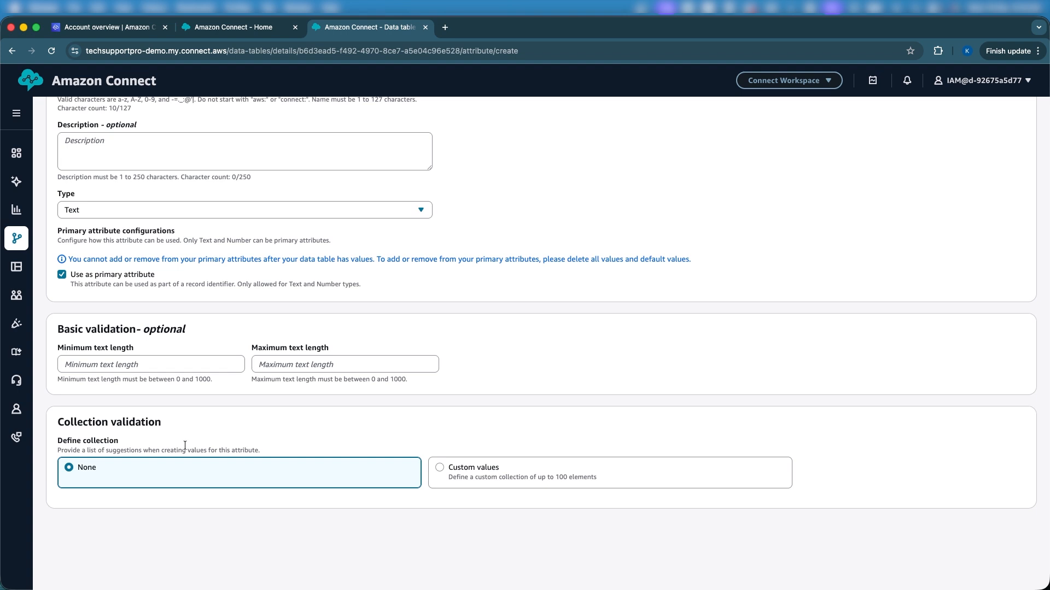
left_click(440, 468)
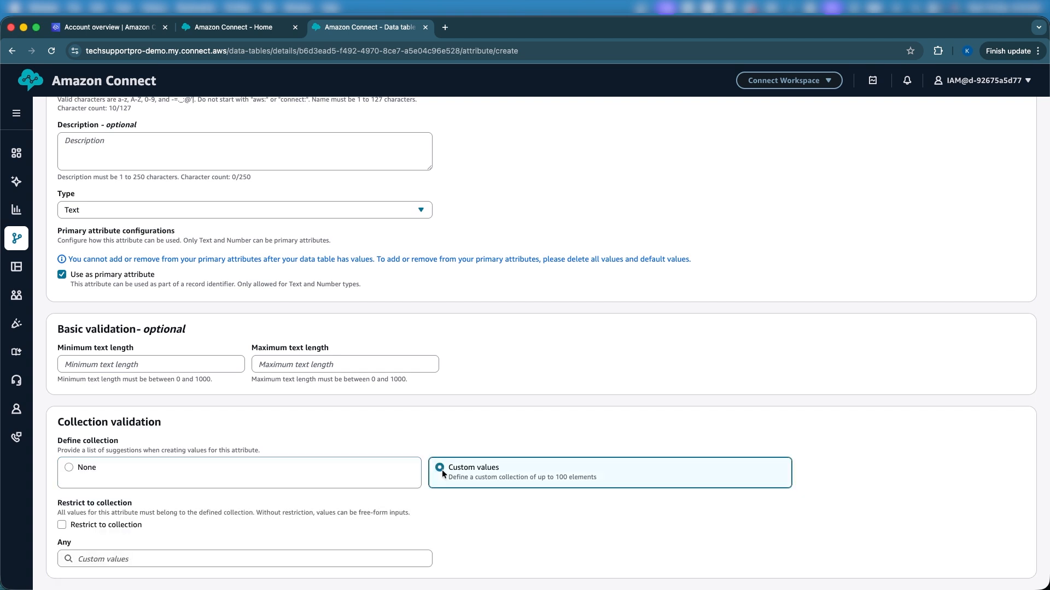
scroll(257, 482, "down", 2)
left_click(60, 481)
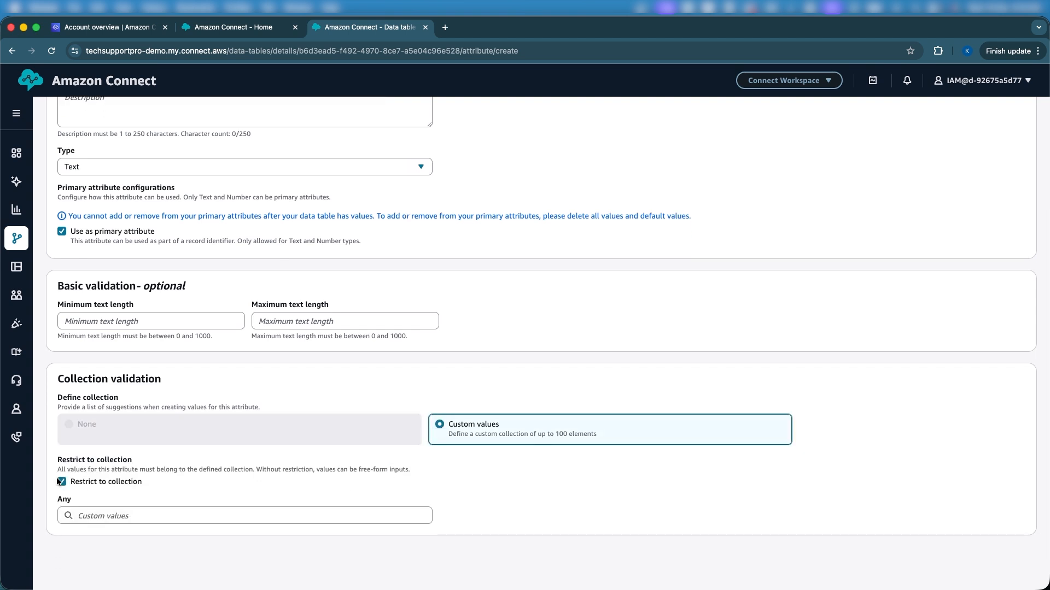
left_click(173, 520)
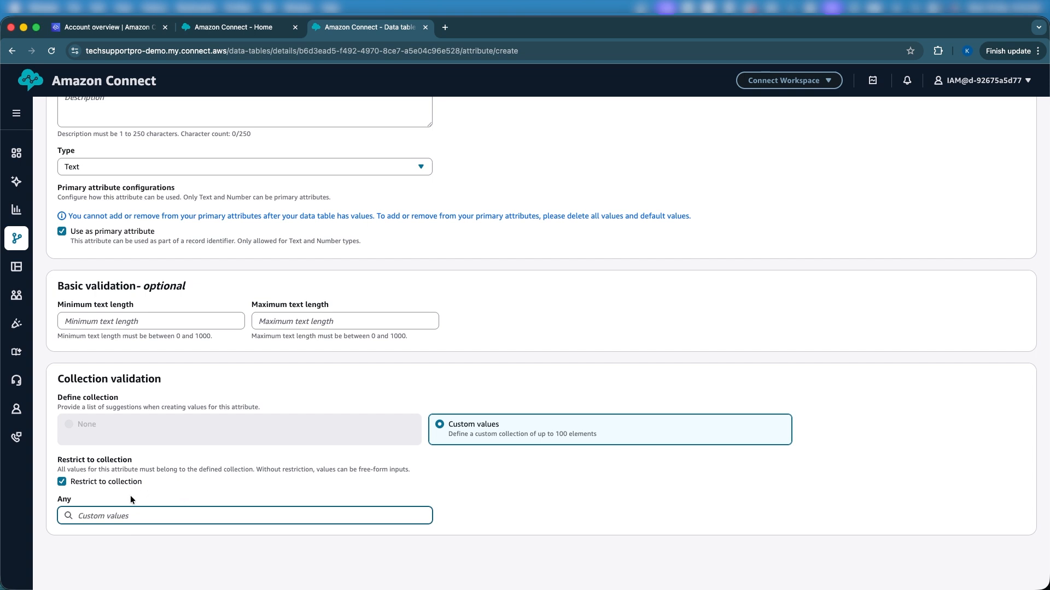
type("monda")
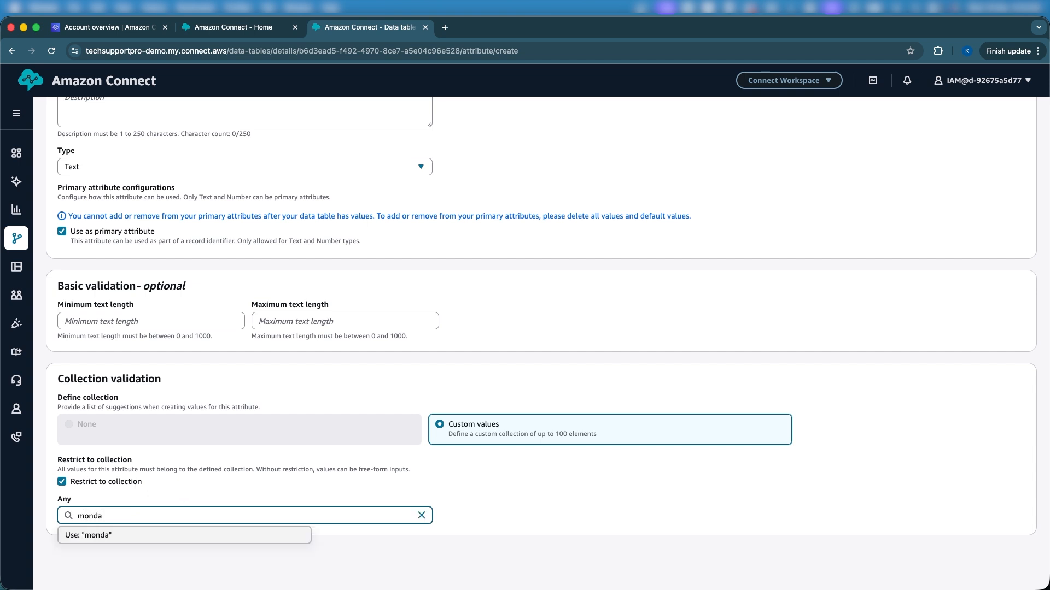
type("y")
left_click(110, 536)
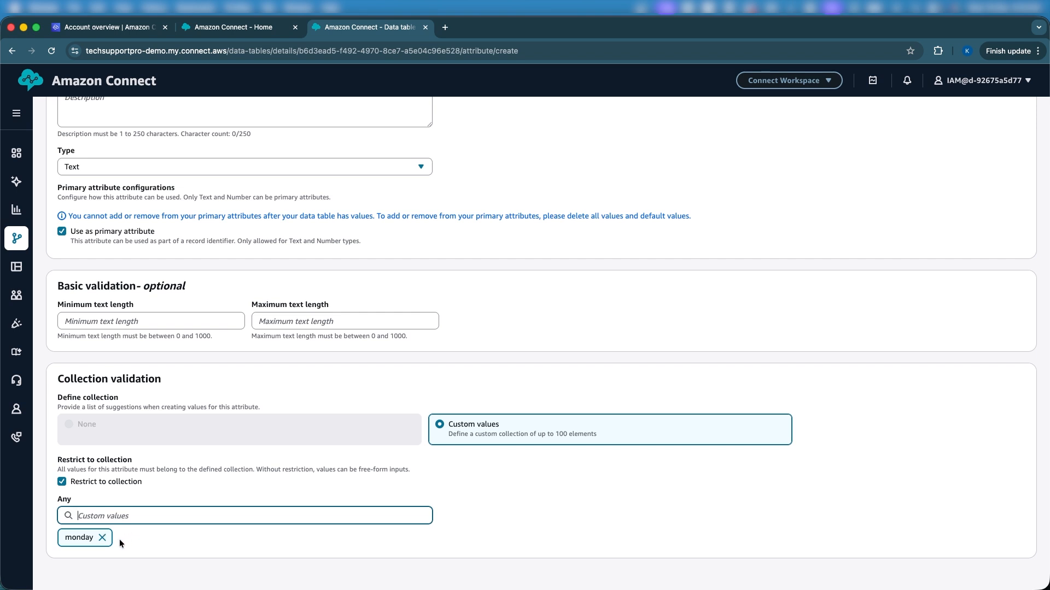
left_click(63, 485)
left_click(63, 484)
left_click(317, 433)
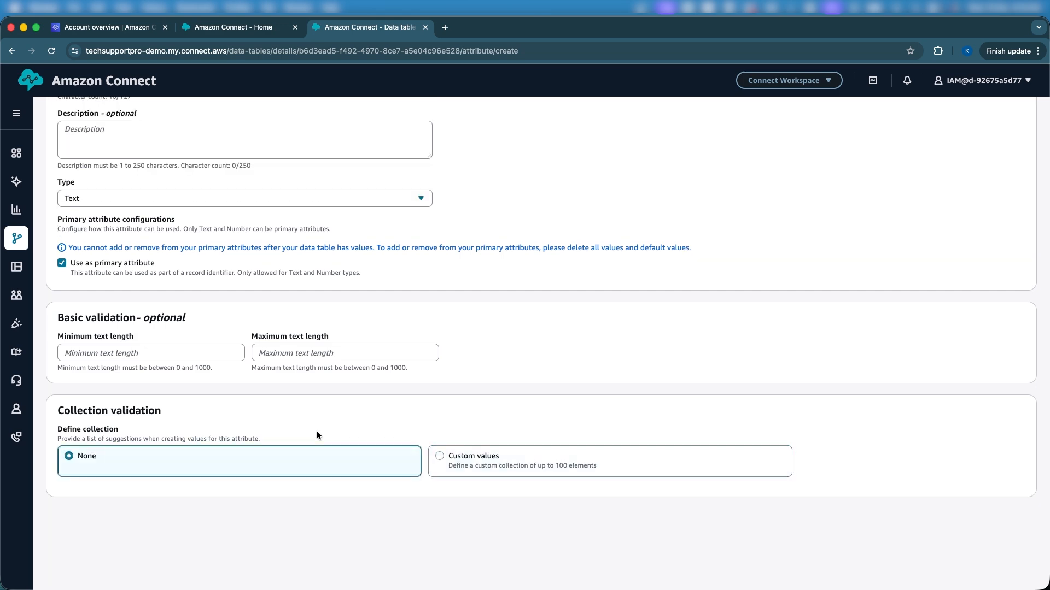
Step: Save the PromptName attribute to the PromptMessage table
scroll(359, 411, "up", 5)
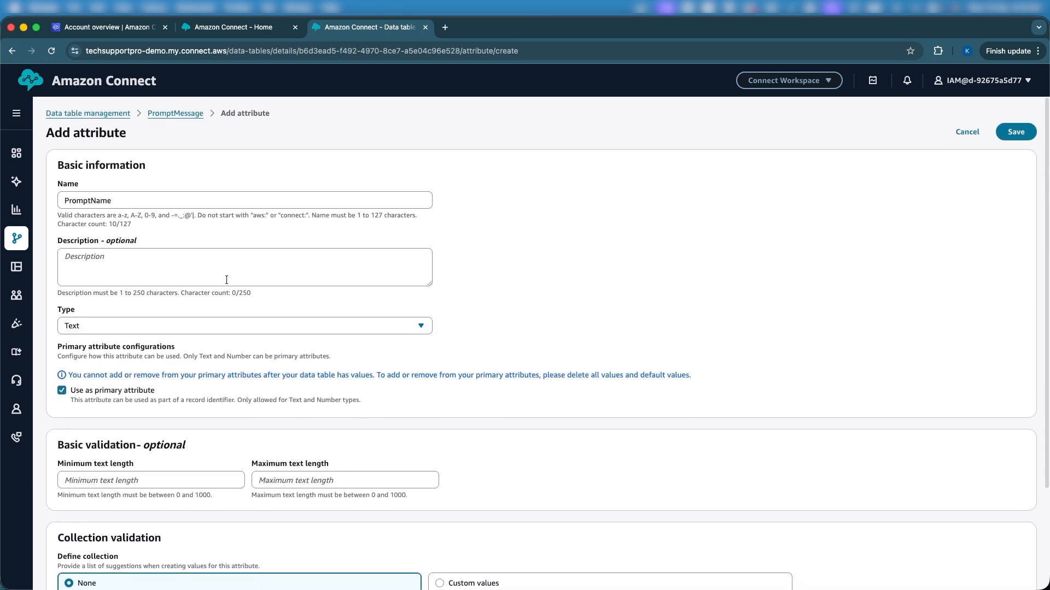
left_click(1014, 137)
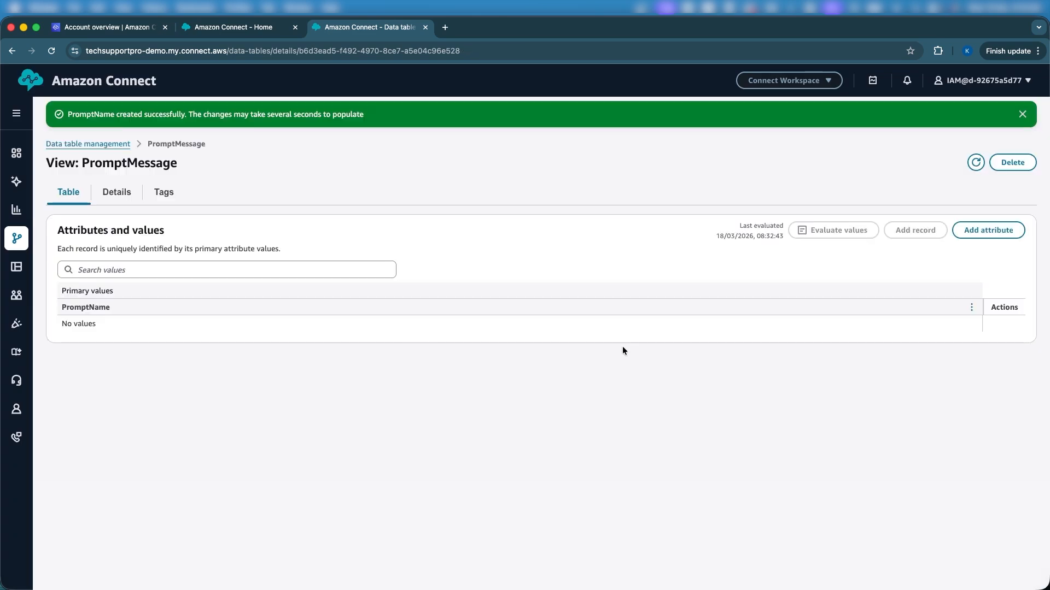
Step: Add a non-primary Text attribute named Message with no collection validation and save it
left_click(982, 234)
left_click(158, 201)
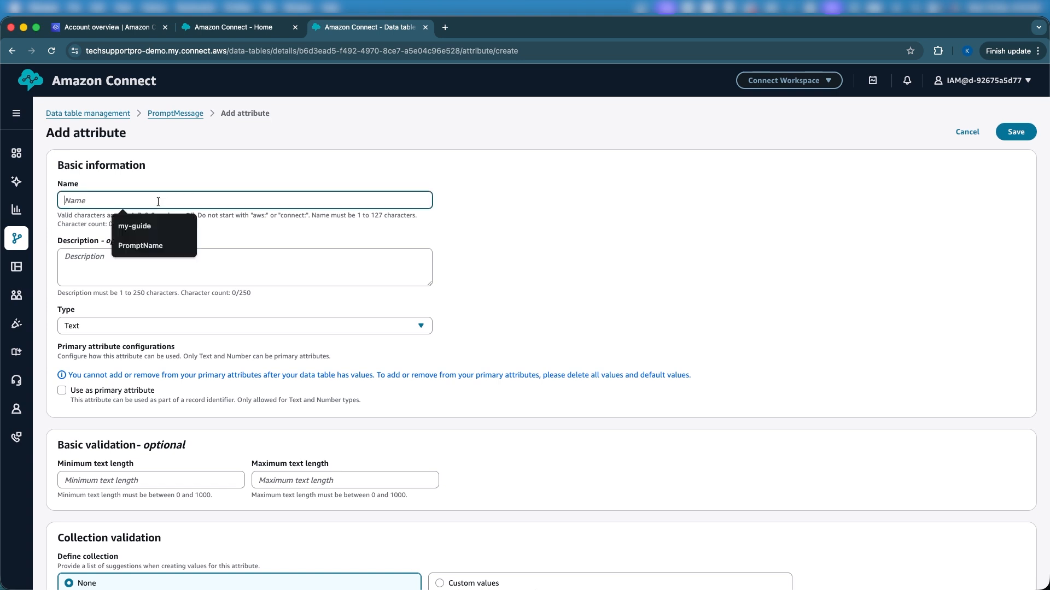
type("Me")
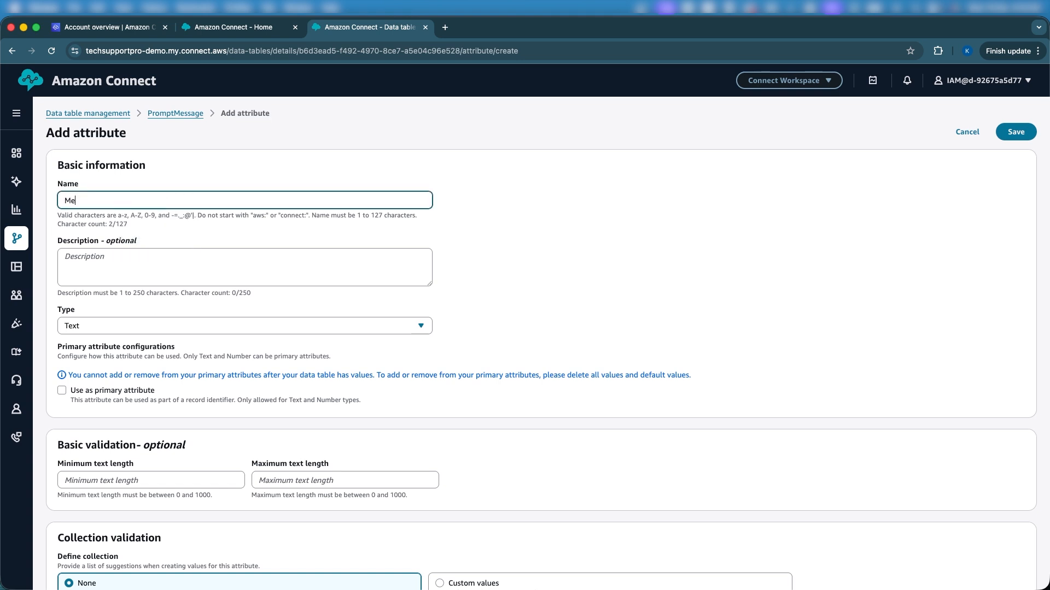
type("ssage")
scroll(362, 313, "down", 1)
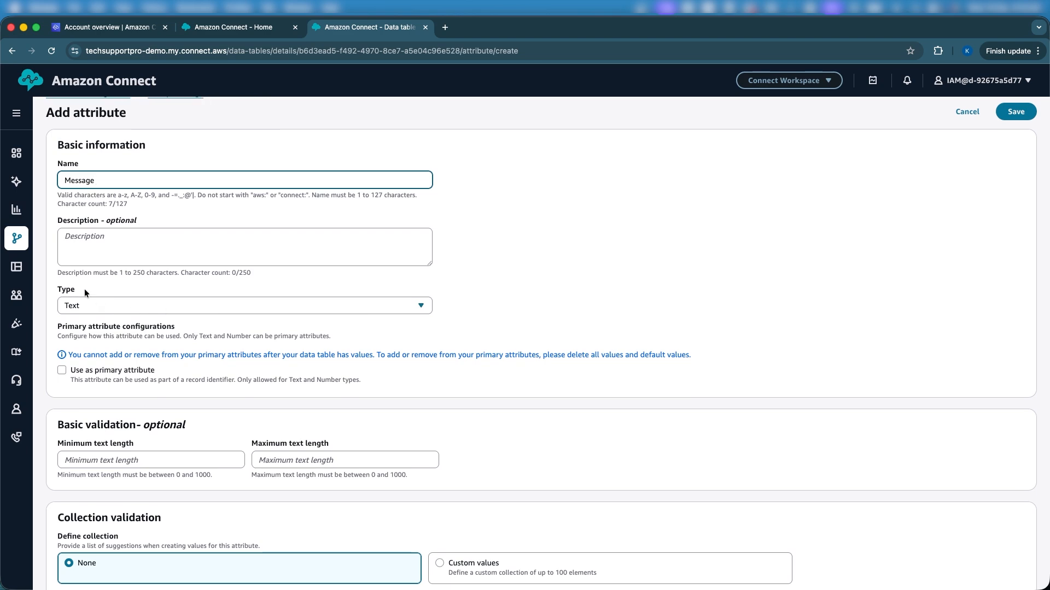
scroll(258, 312, "down", 5)
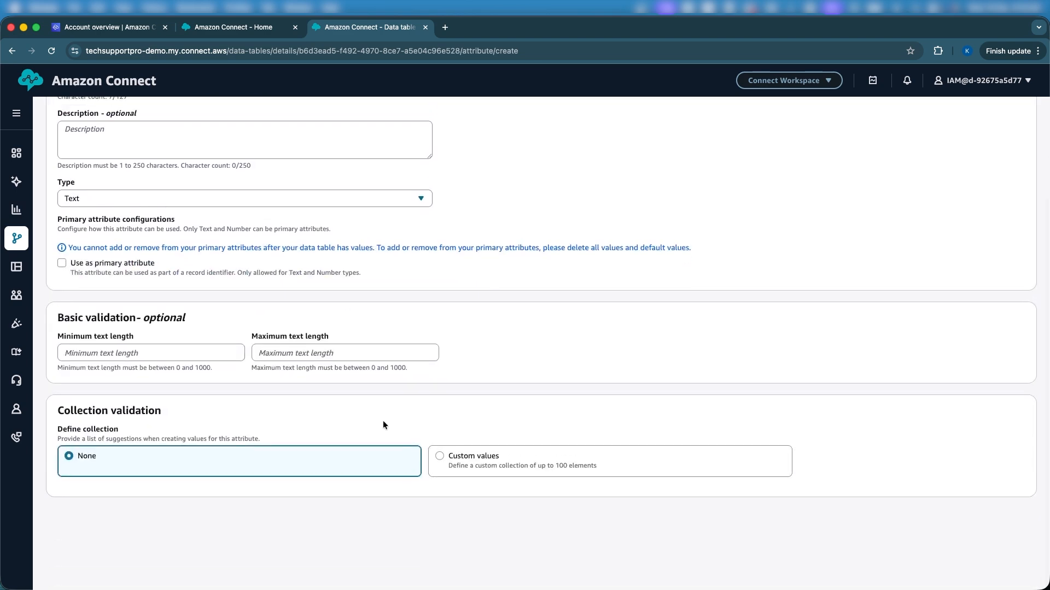
scroll(547, 377, "up", 5)
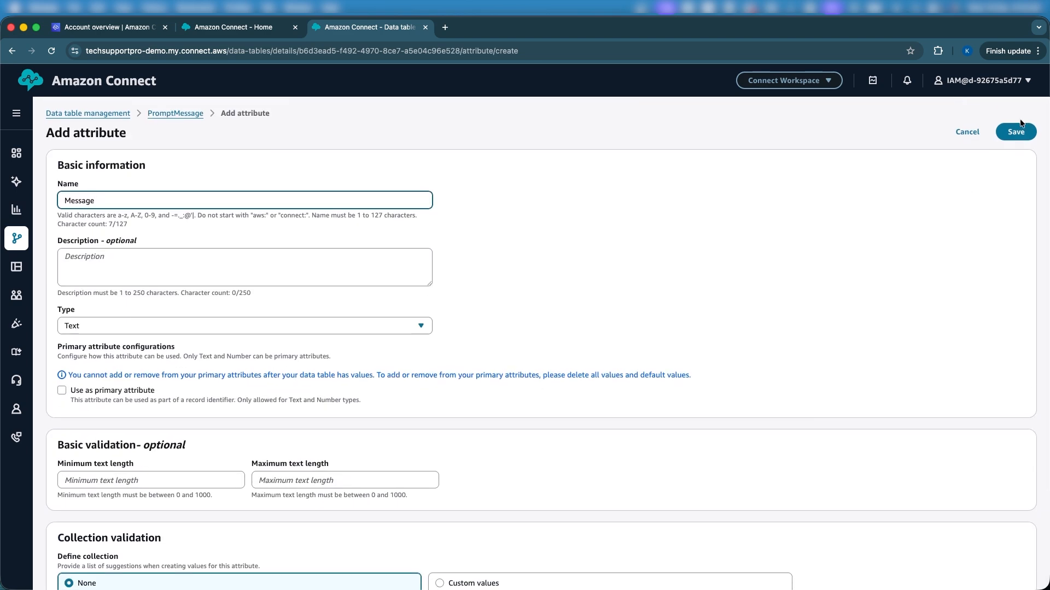
left_click(1013, 133)
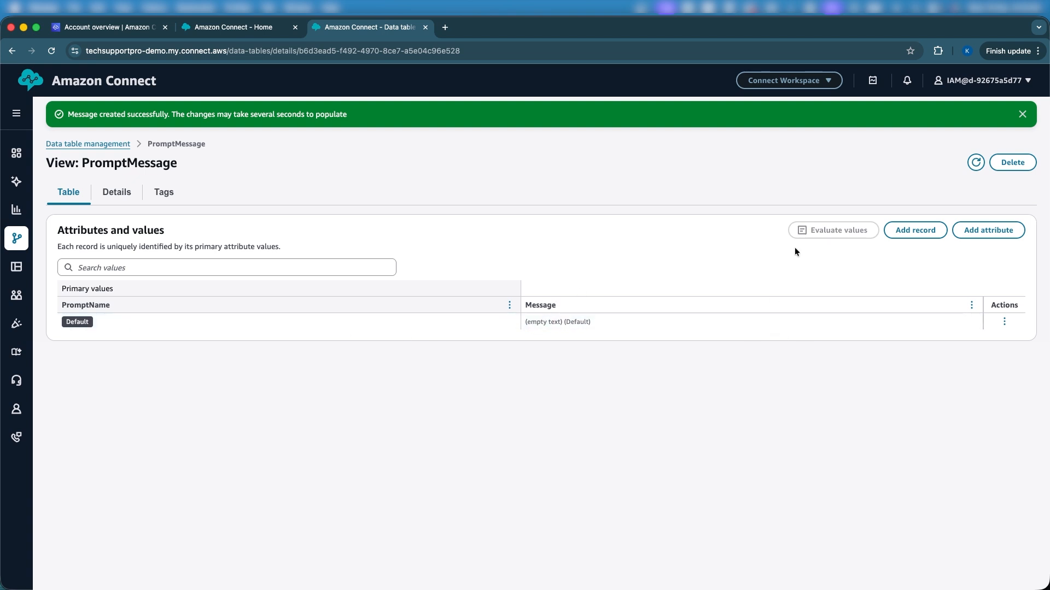
Step: Start a new record in the table with the PromptName value Emergency
left_click(907, 230)
left_click(419, 334)
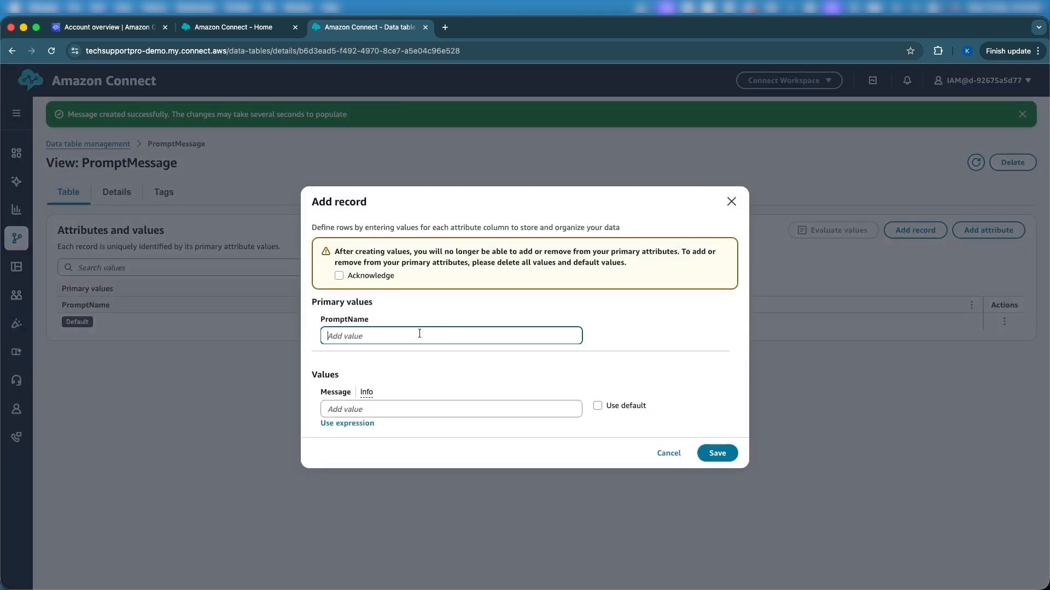
type("Emer")
type("ge")
type("nct")
Step: Set the record's Message value to "This is emergency testing Tables"
left_click(440, 405)
type("This ")
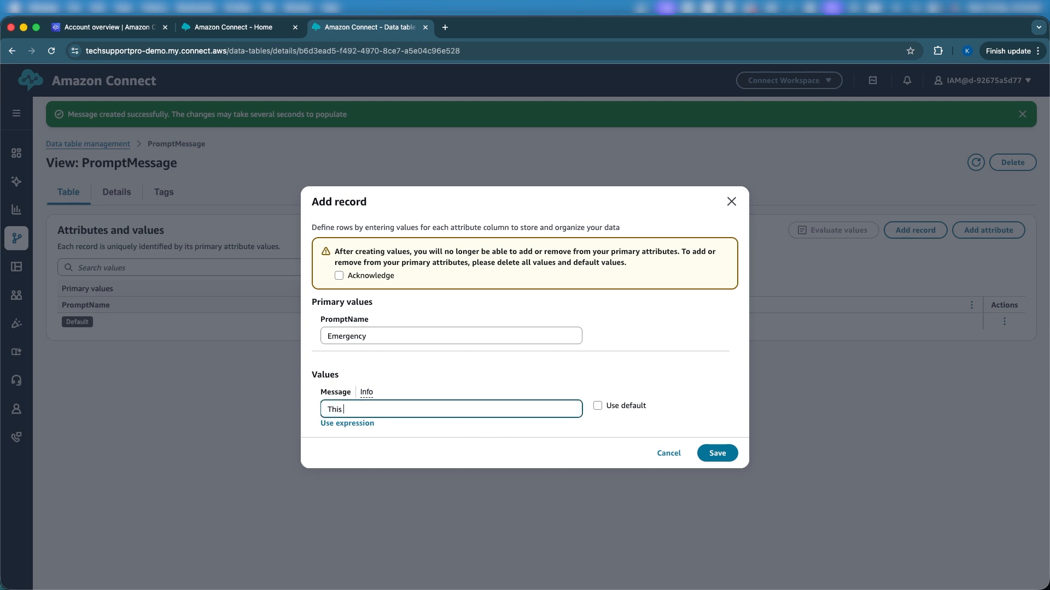
type("is emergency testing Tables")
Step: Acknowledge the primary attribute restriction and save the Emergency record
left_click(718, 453)
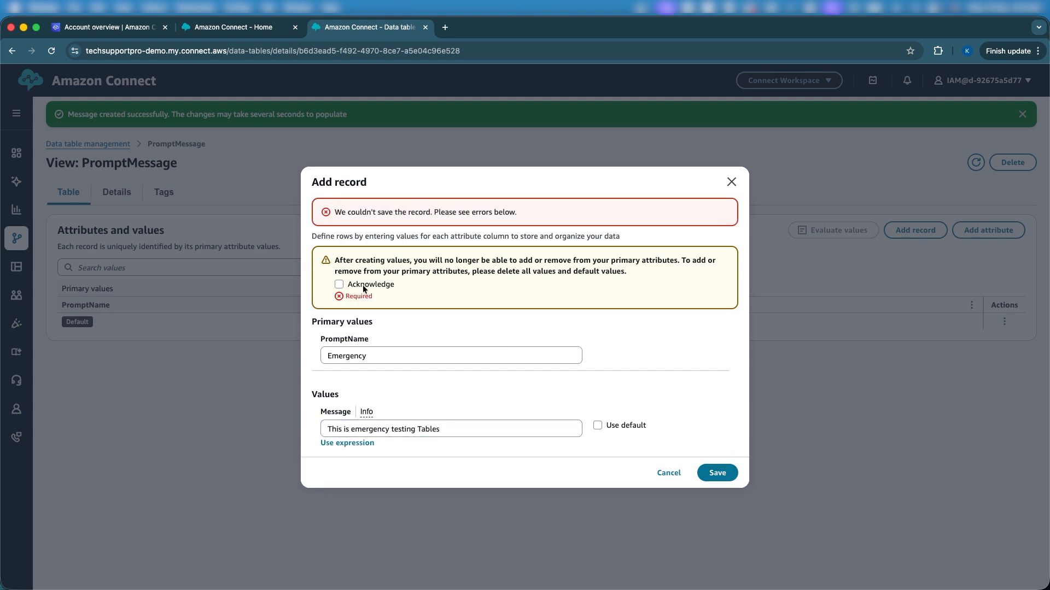
left_click(339, 283)
left_click(718, 473)
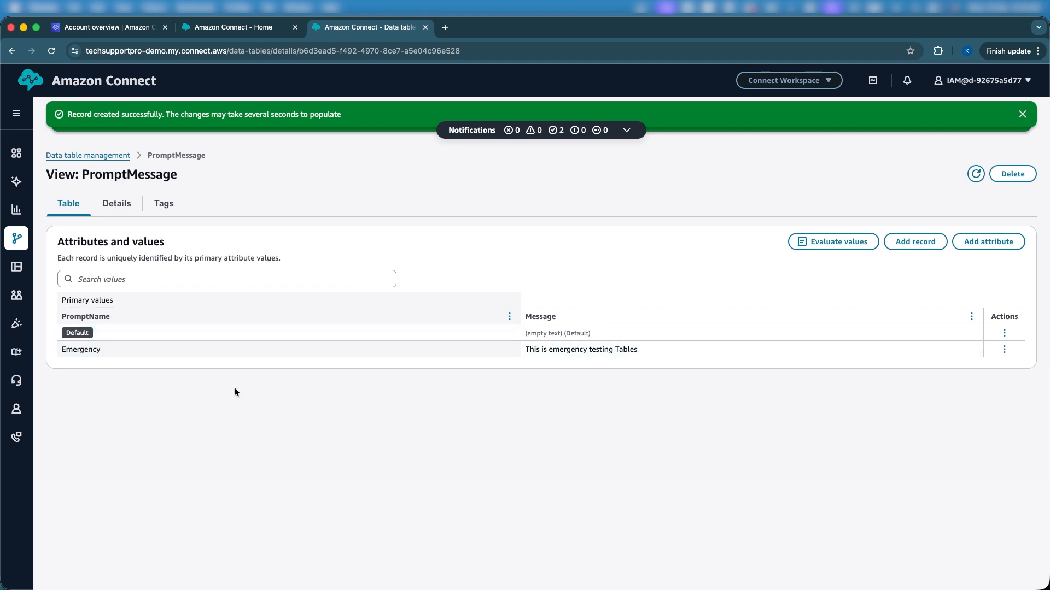
Step: Open the Flows page in a new browser tab and start creating a new flow
mouse_move(4, 233)
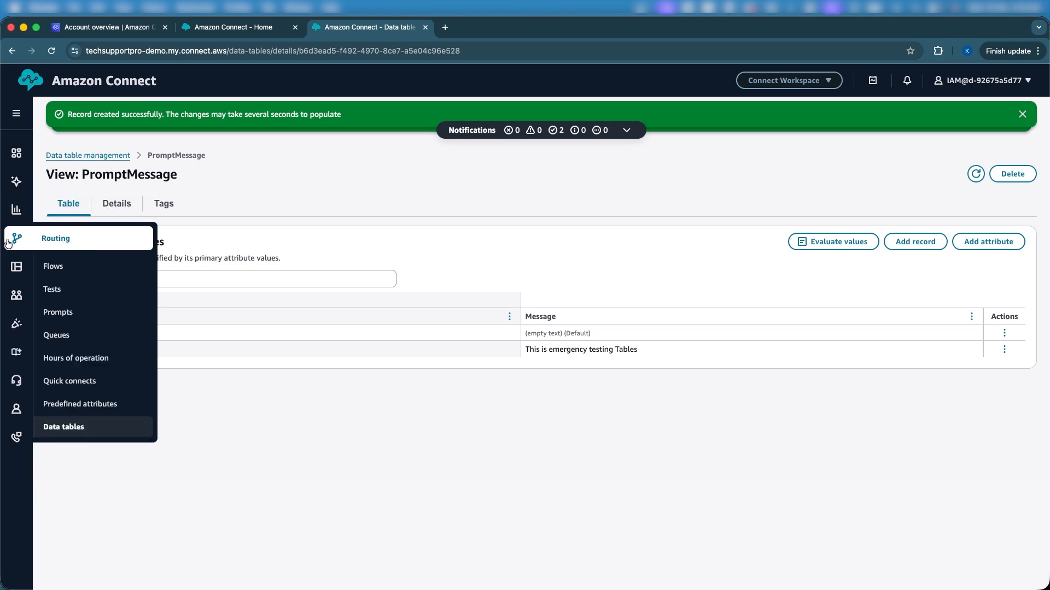
right_click(76, 267)
left_click(96, 273)
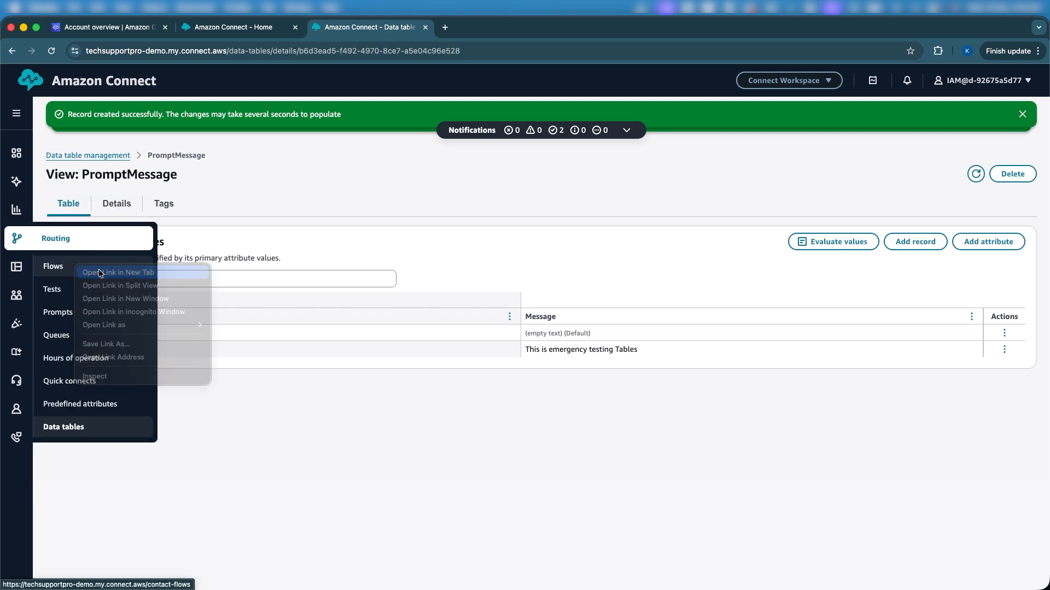
left_click(492, 27)
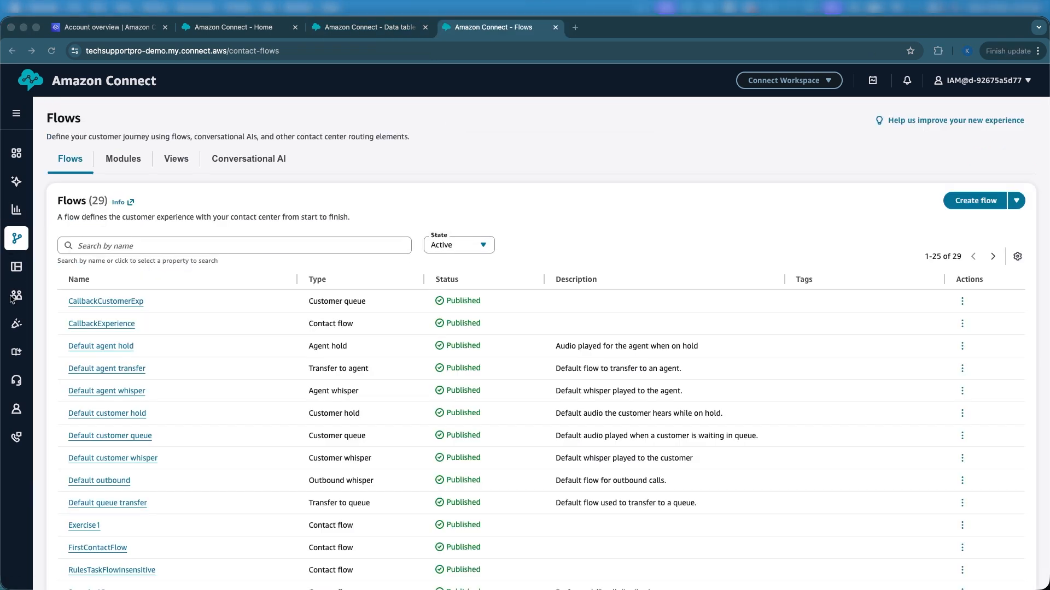
left_click(971, 201)
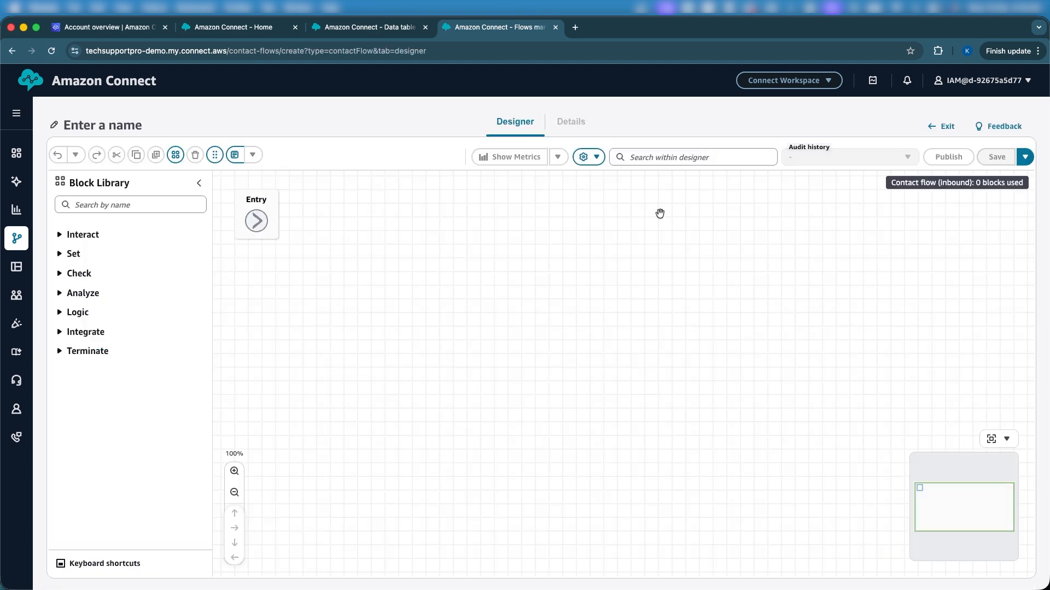
Step: Add a Set logging behavior block to the flow, connect it to Entry, and place it below and beside Entry
left_click(64, 204)
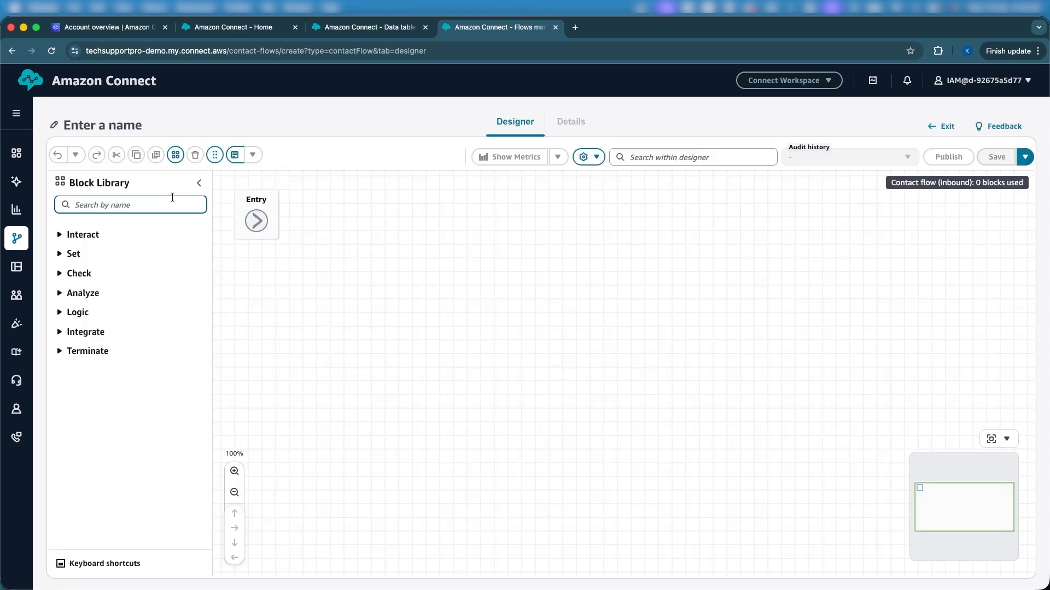
type("set log")
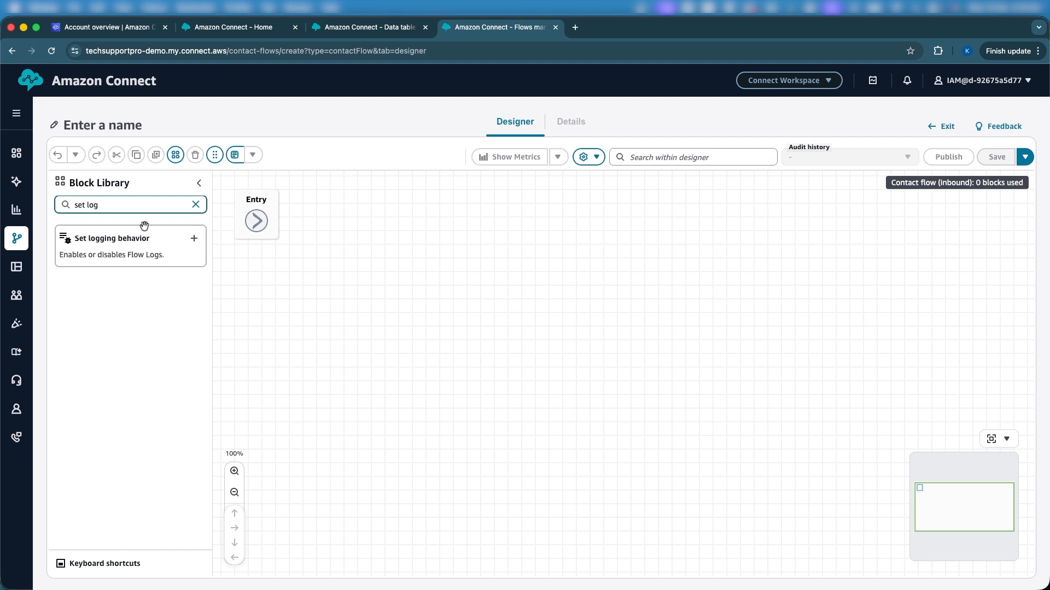
left_click_drag(145, 236, 405, 232)
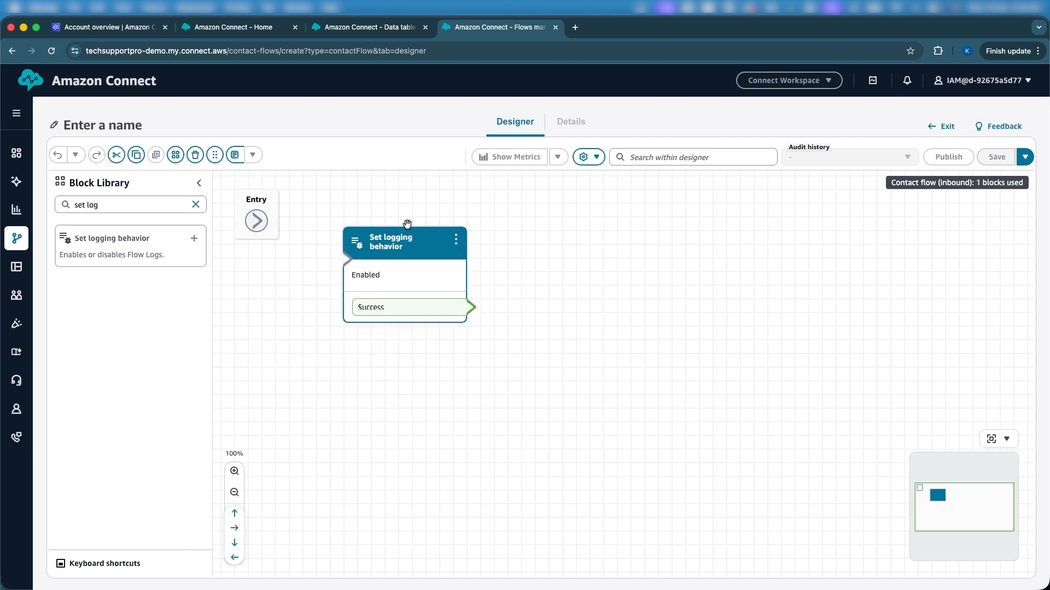
left_click_drag(256, 221, 427, 331)
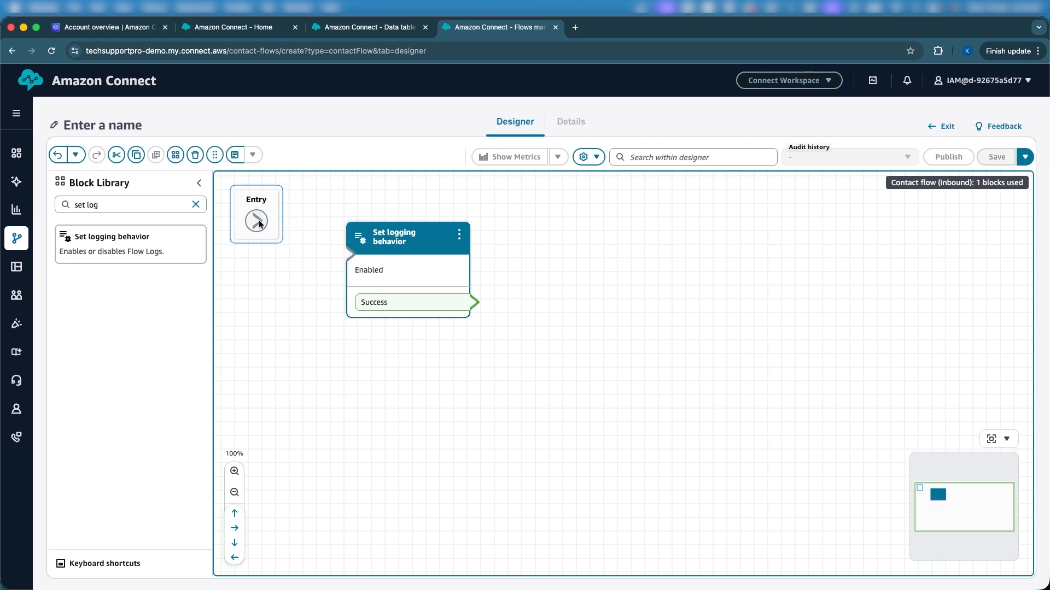
left_click_drag(257, 222, 335, 256)
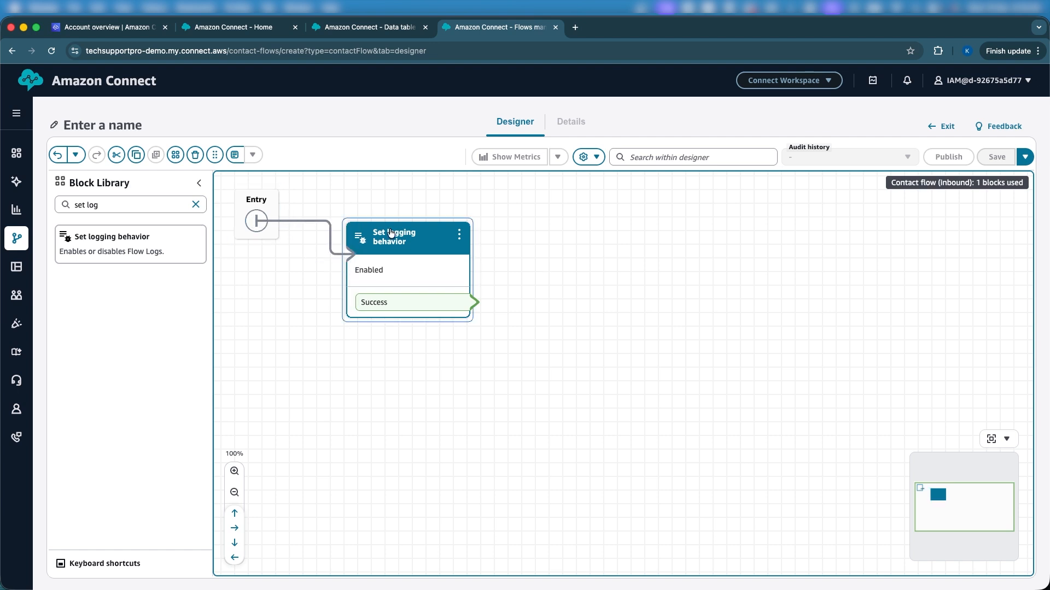
left_click_drag(390, 236, 410, 291)
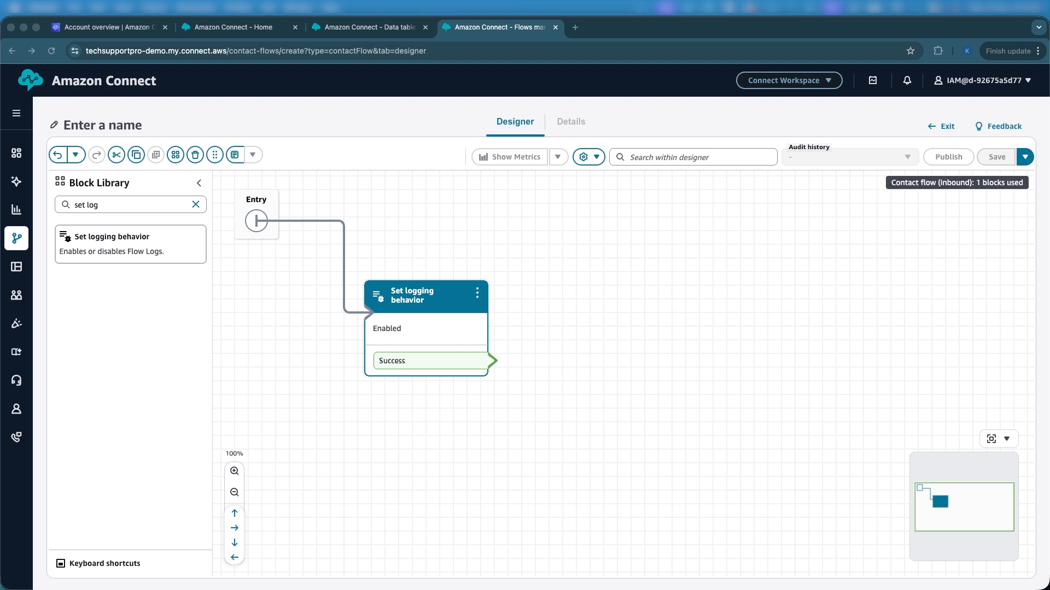
Step: Add a Data Table block and connect the logging block's Success branch to it
triple_click(97, 206)
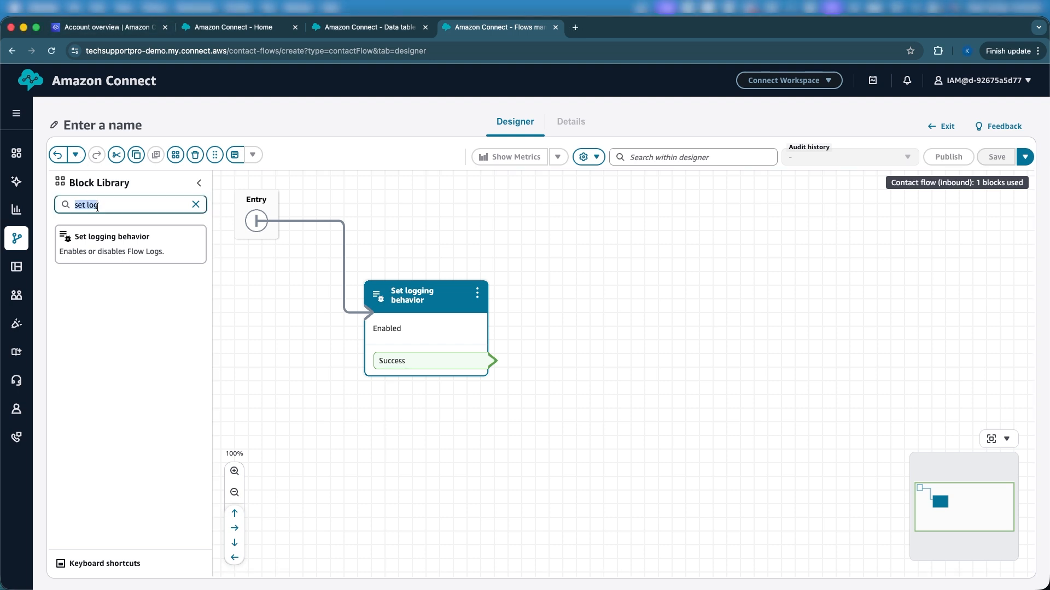
type("Dat")
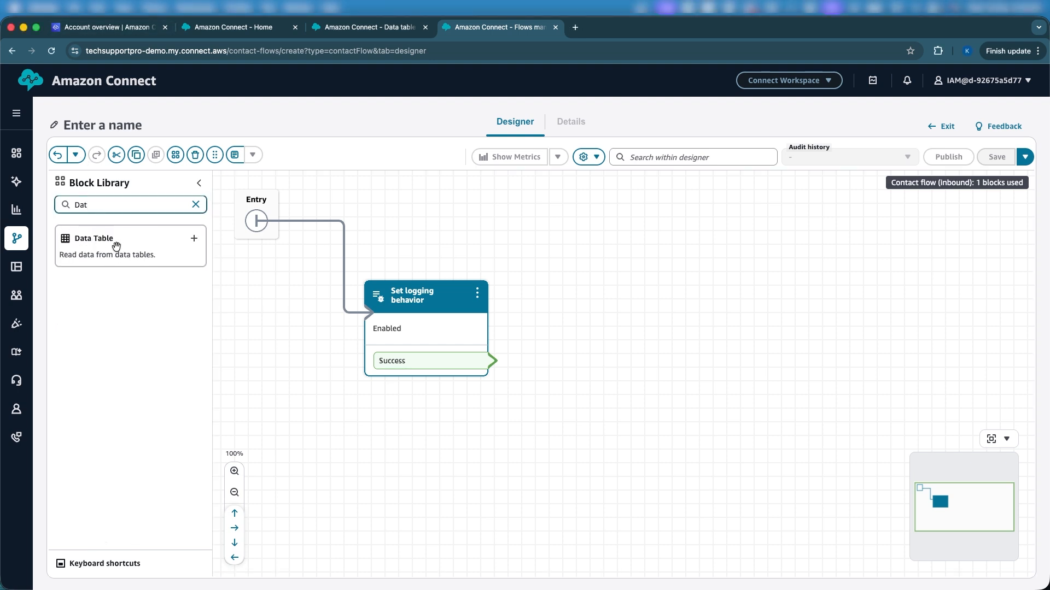
left_click_drag(109, 244, 648, 326)
left_click_drag(491, 361, 598, 290)
Step: Configure the Data Table block to read from the PromptMessage table, set manually
left_click(597, 288)
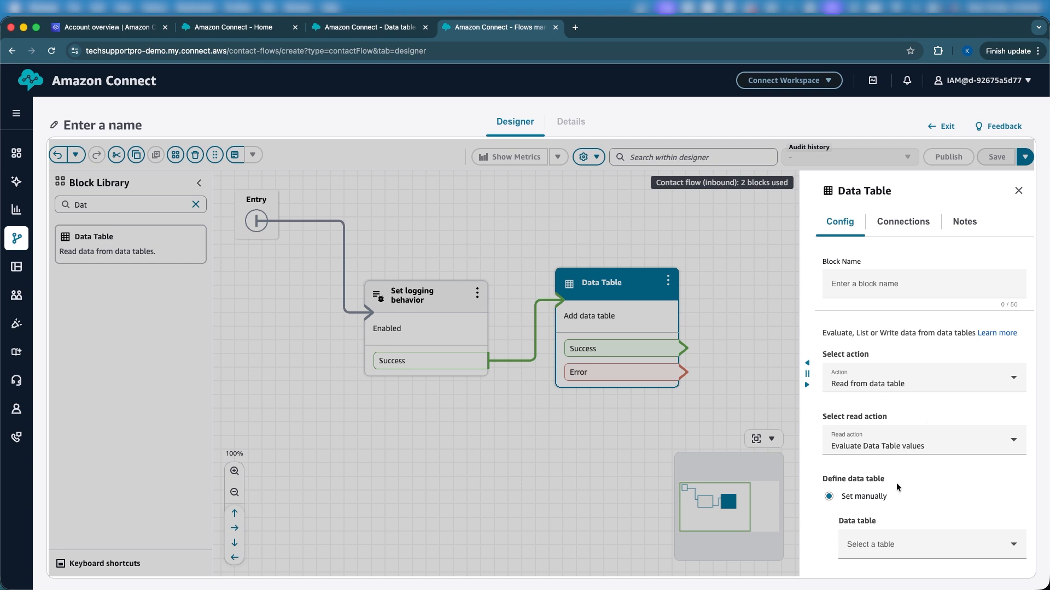
left_click(345, 26)
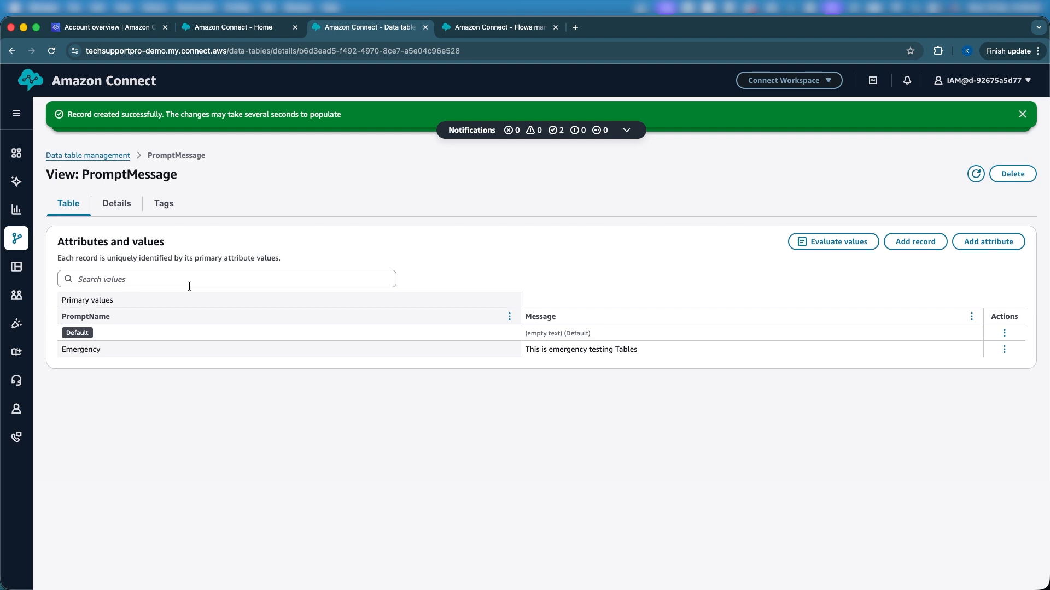
left_click_drag(93, 174, 181, 174)
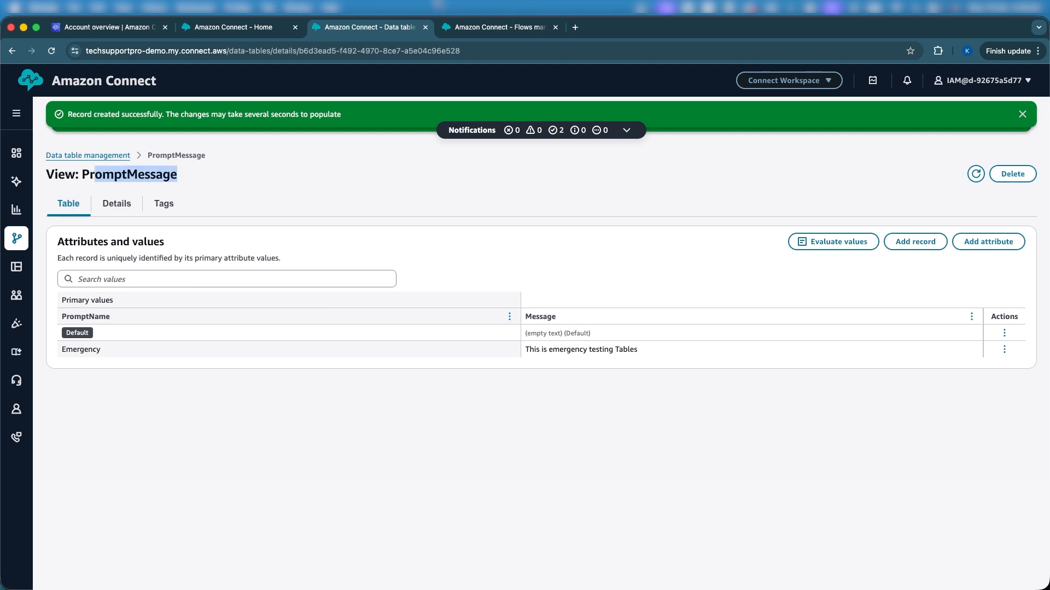
left_click(469, 27)
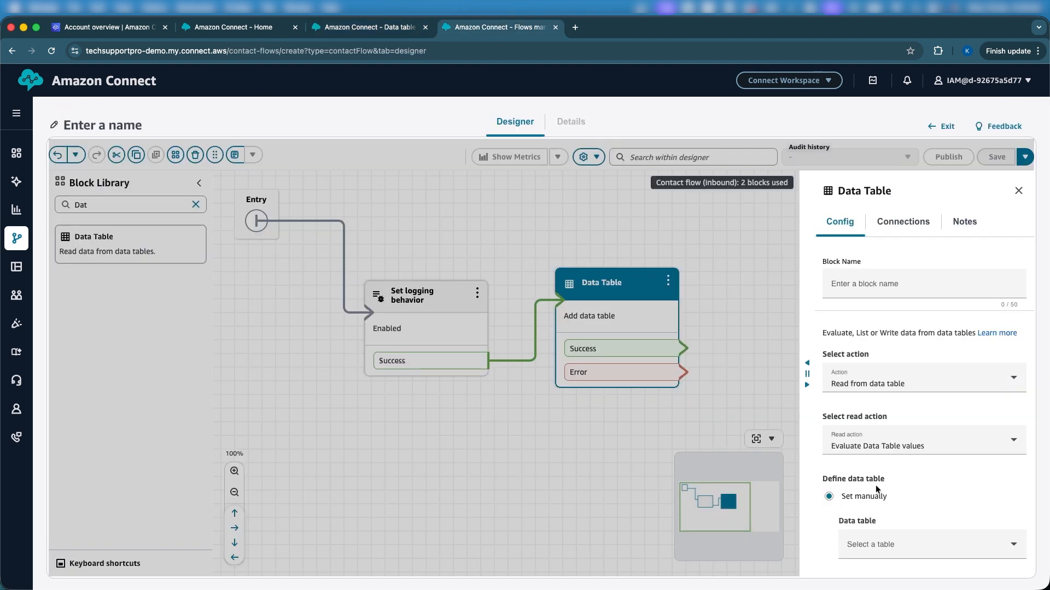
scroll(877, 490, "down", 1)
scroll(875, 489, "down", 2)
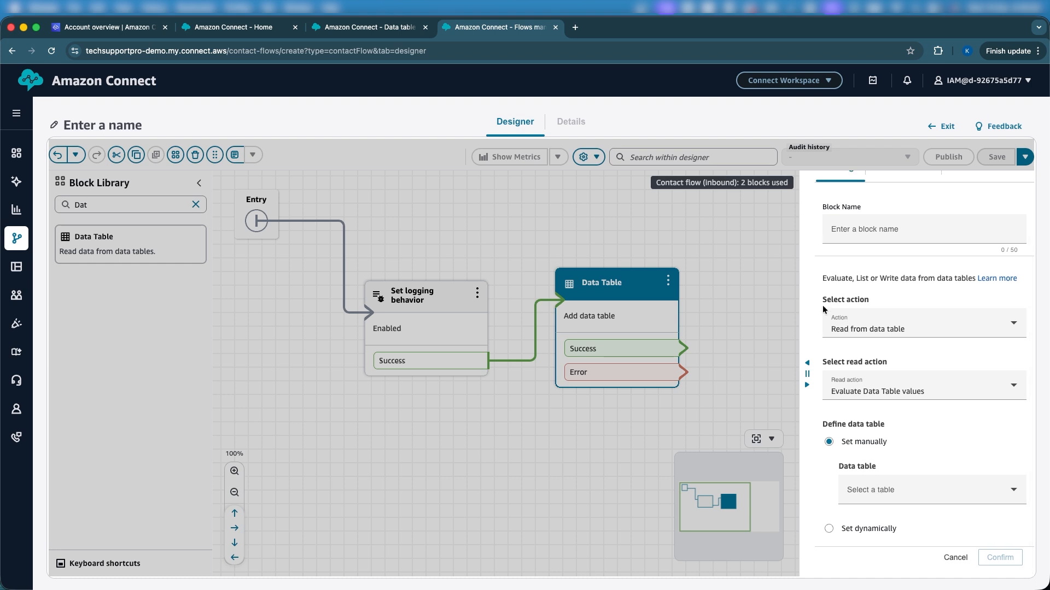
left_click(841, 329)
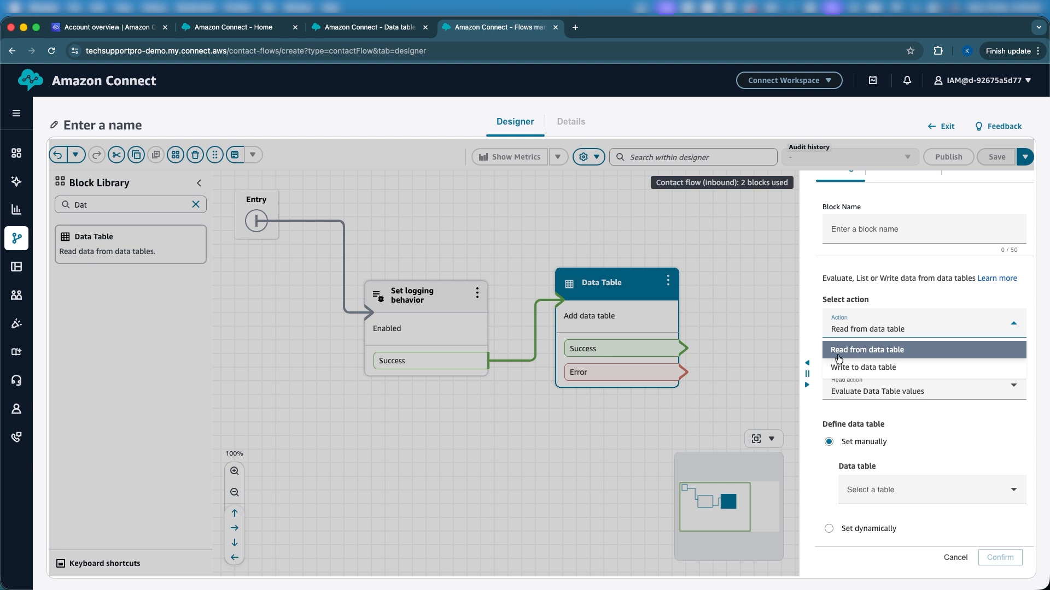
left_click(921, 281)
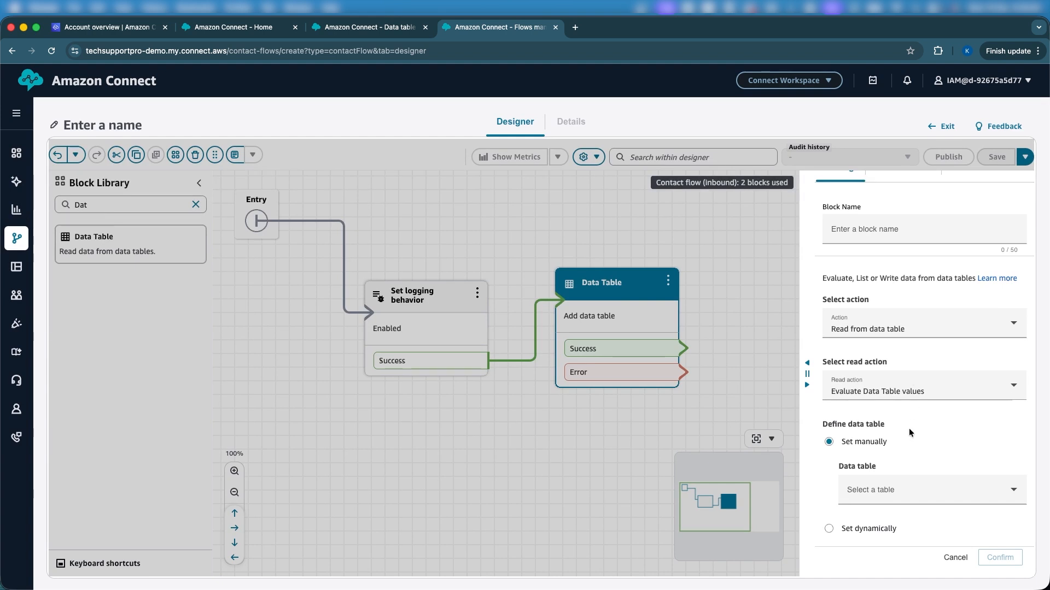
left_click(907, 491)
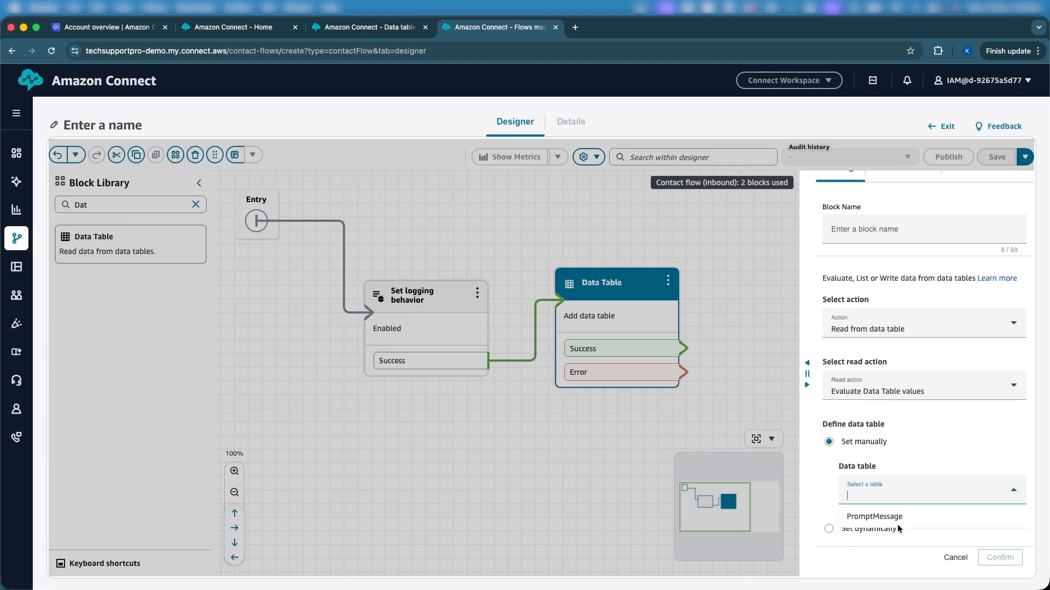
left_click(885, 515)
Step: Add a query named GetPrompts to the Data Table block
scroll(908, 450, "down", 2)
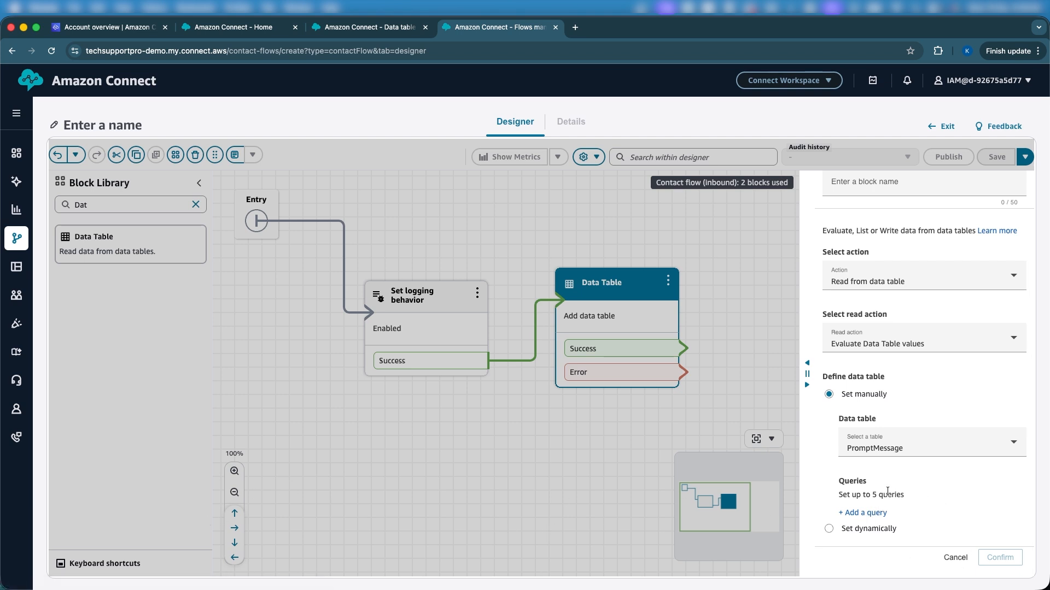
left_click(870, 512)
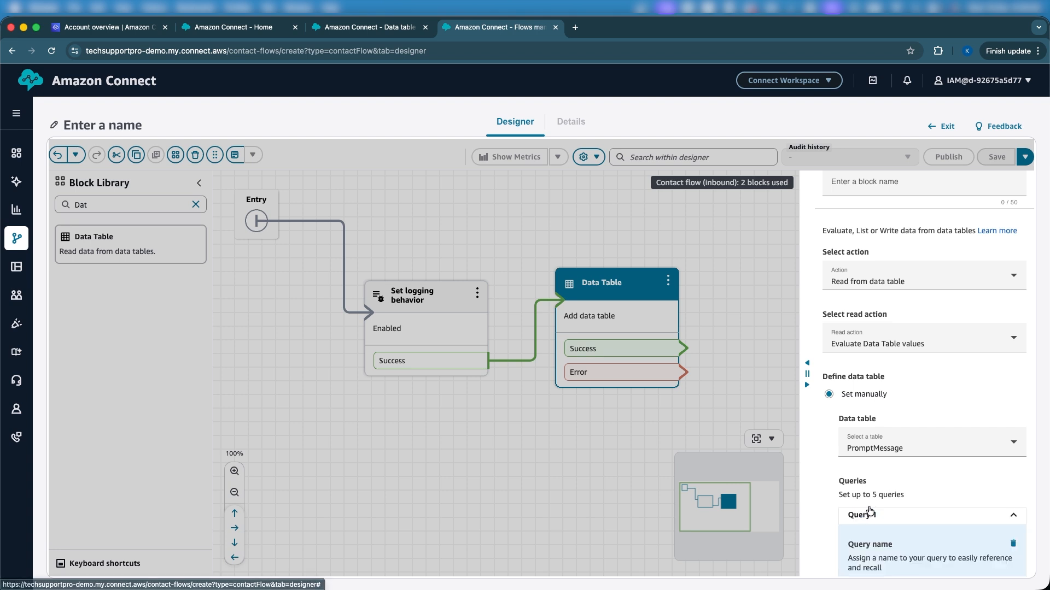
scroll(899, 492, "down", 4)
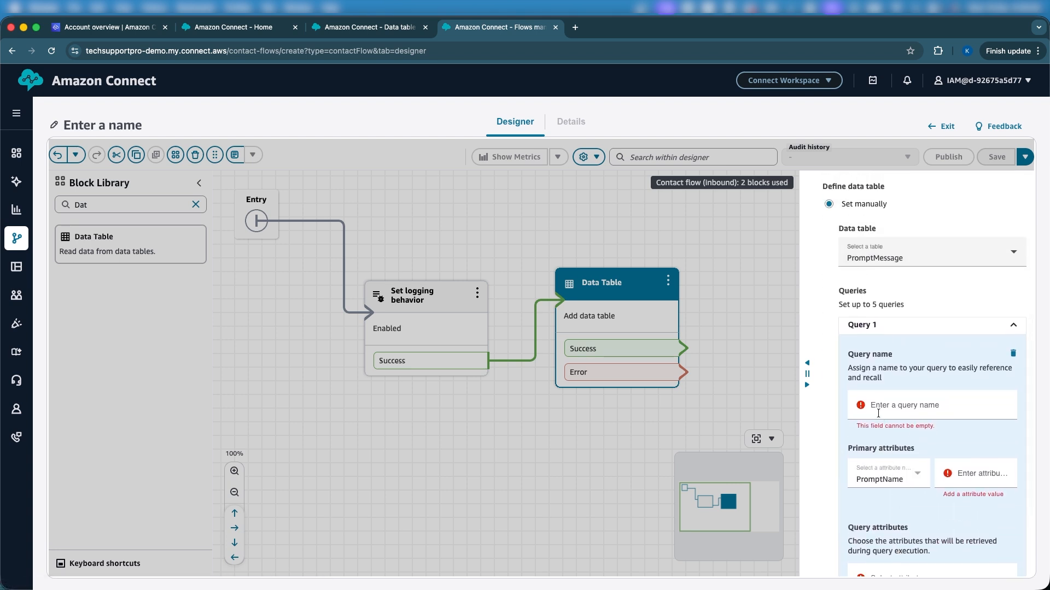
left_click(878, 414)
type("Ge")
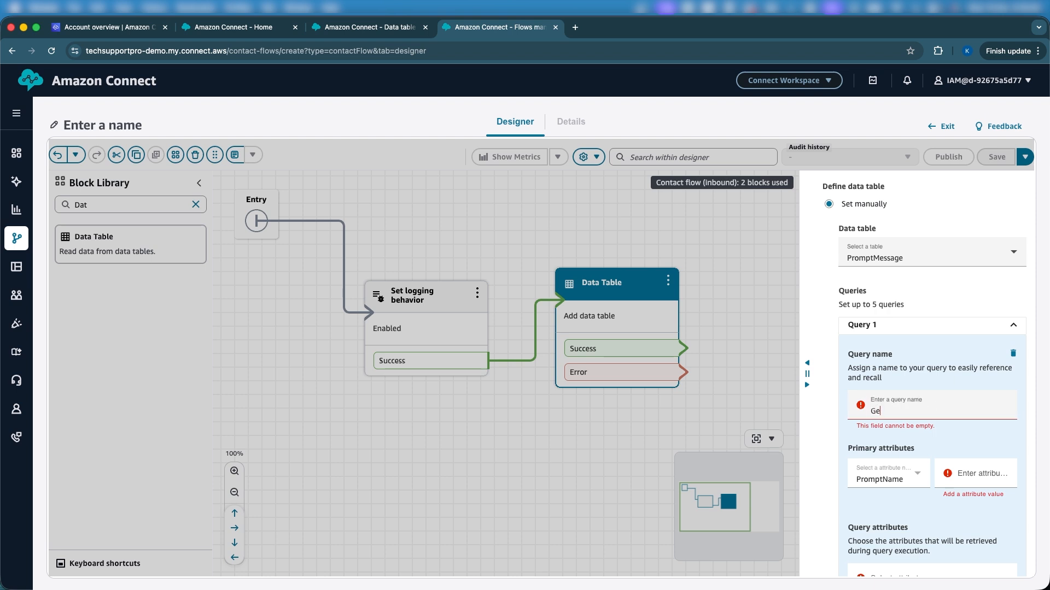
type("tPrompts")
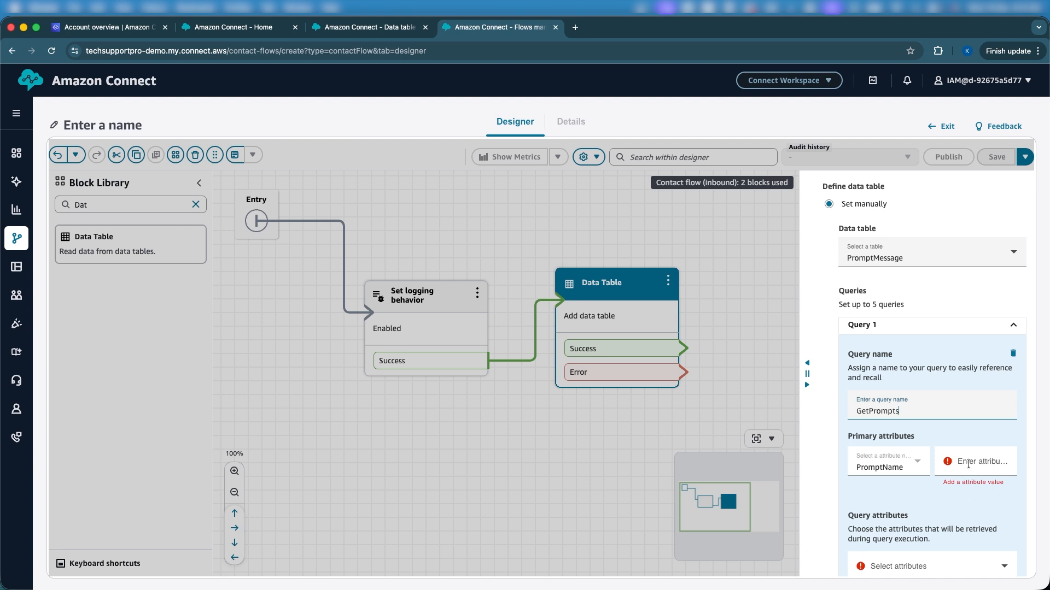
Step: Set the GetPrompts query's PromptName primary attribute value to $.Attributes.Situation
left_click(968, 464)
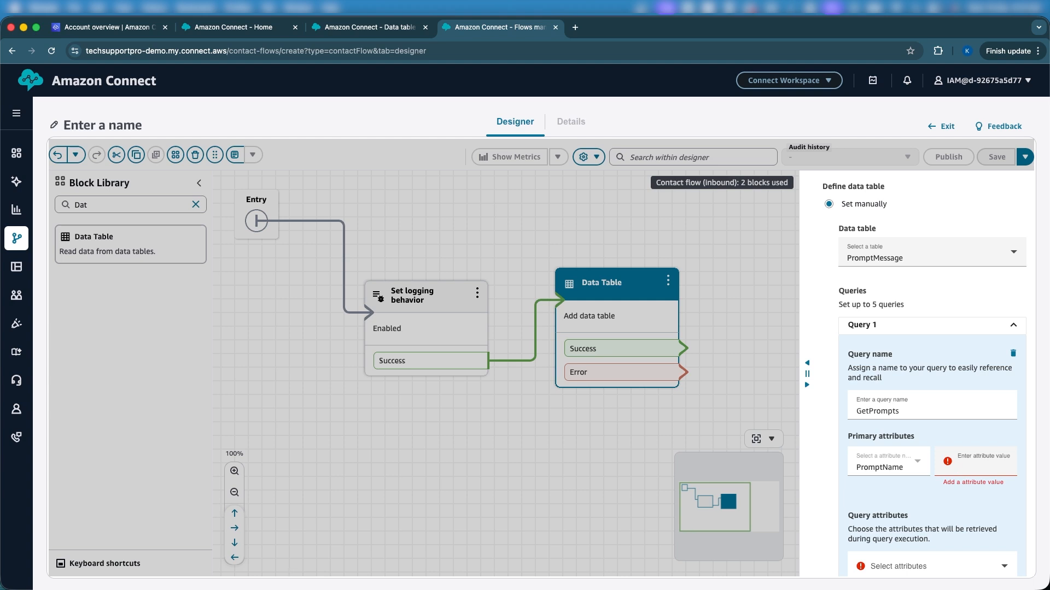
key("super+Tab")
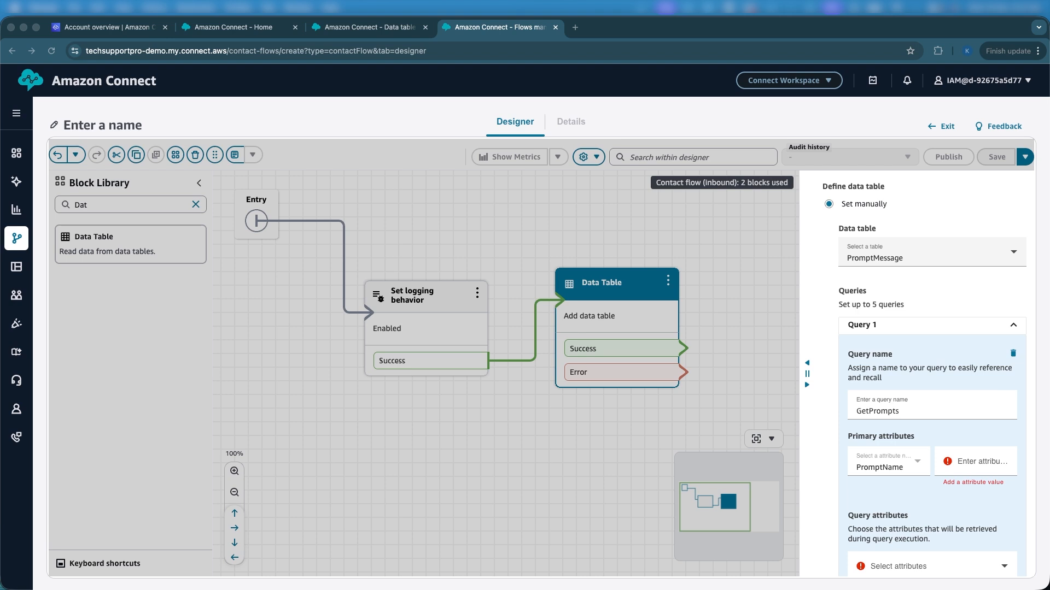
left_click(346, 27)
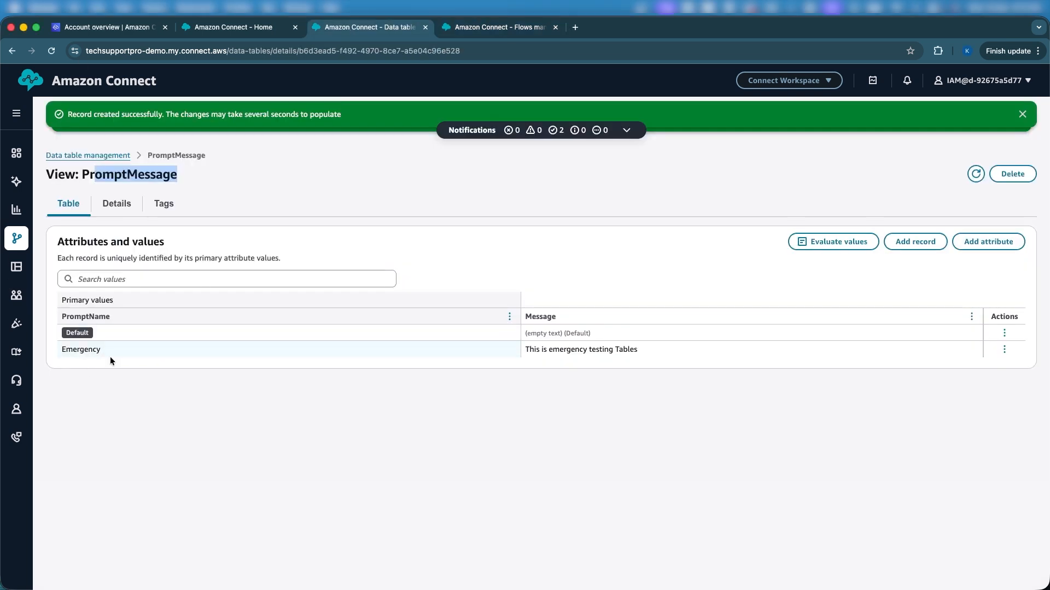
left_click(459, 35)
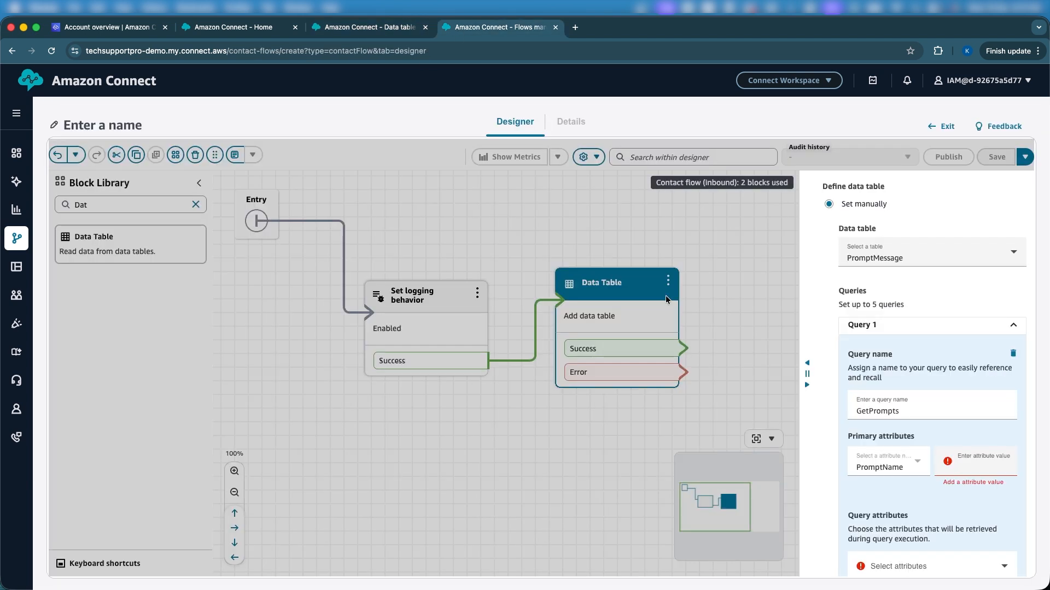
scroll(900, 447, "down", 1)
scroll(900, 448, "down", 3)
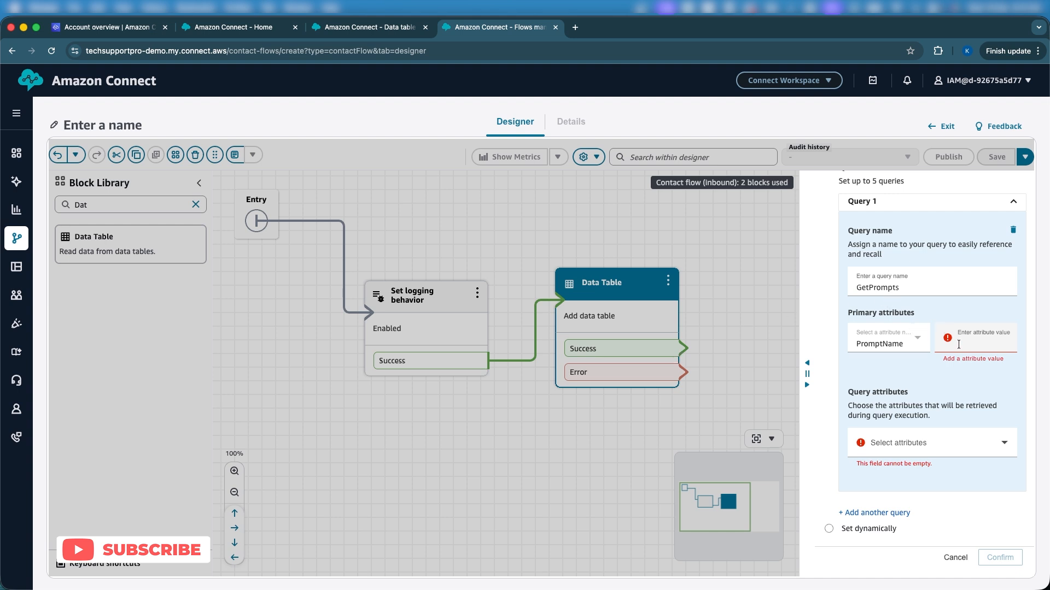
left_click(958, 344)
type("$.At")
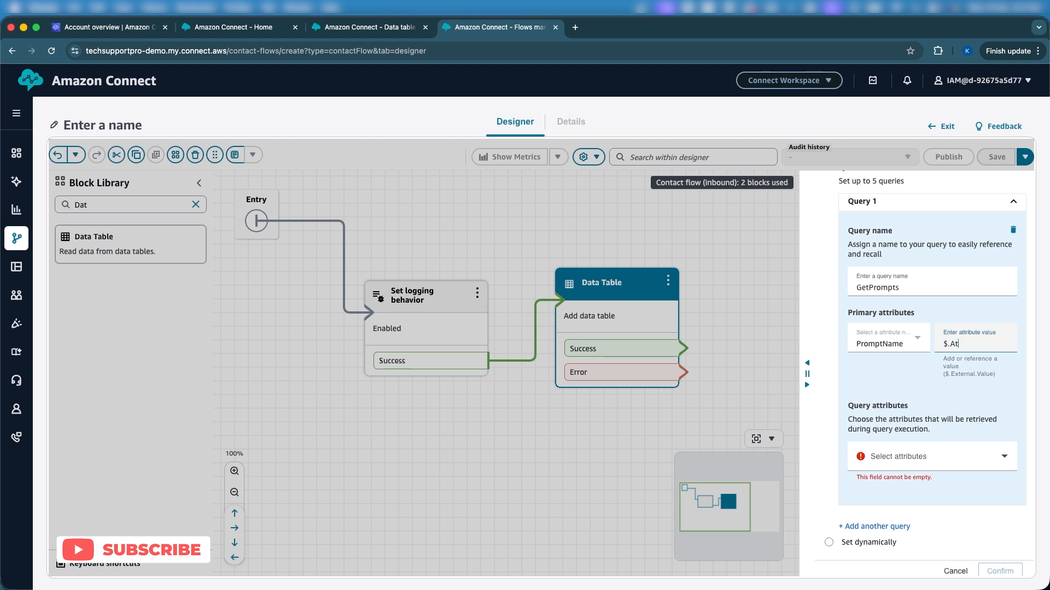
type("tributes.Situation")
triple_click(952, 345)
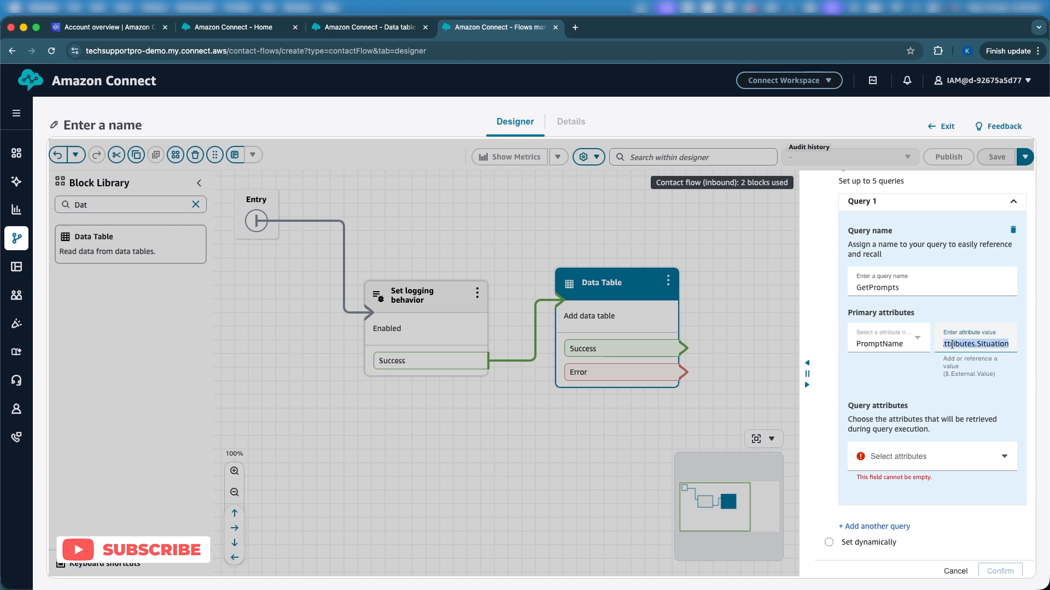
triple_click(992, 343)
triple_click(952, 345)
triple_click(991, 347)
triple_click(954, 342)
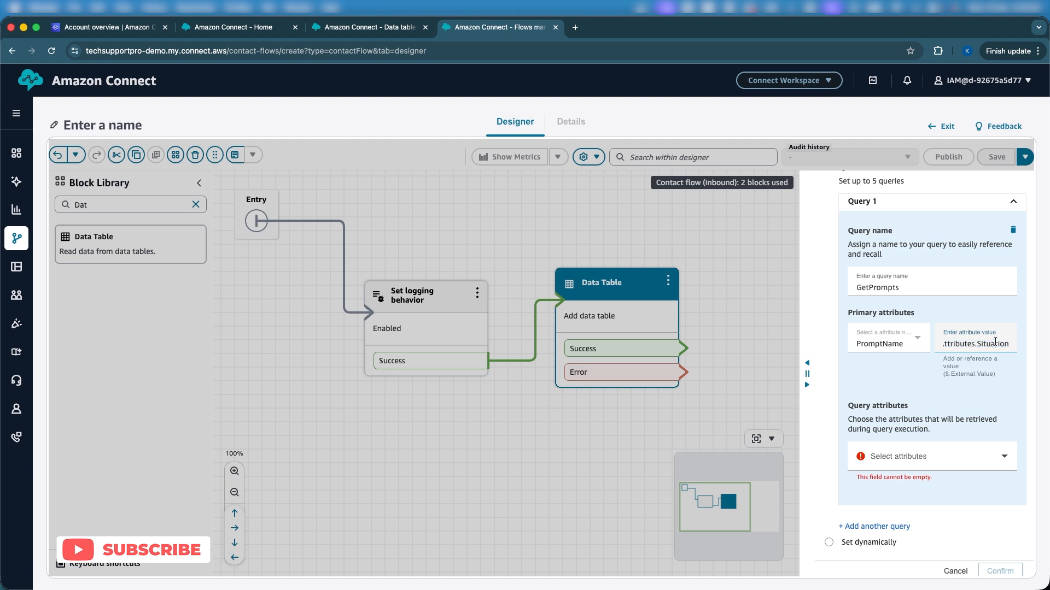
double_click(996, 341)
triple_click(996, 342)
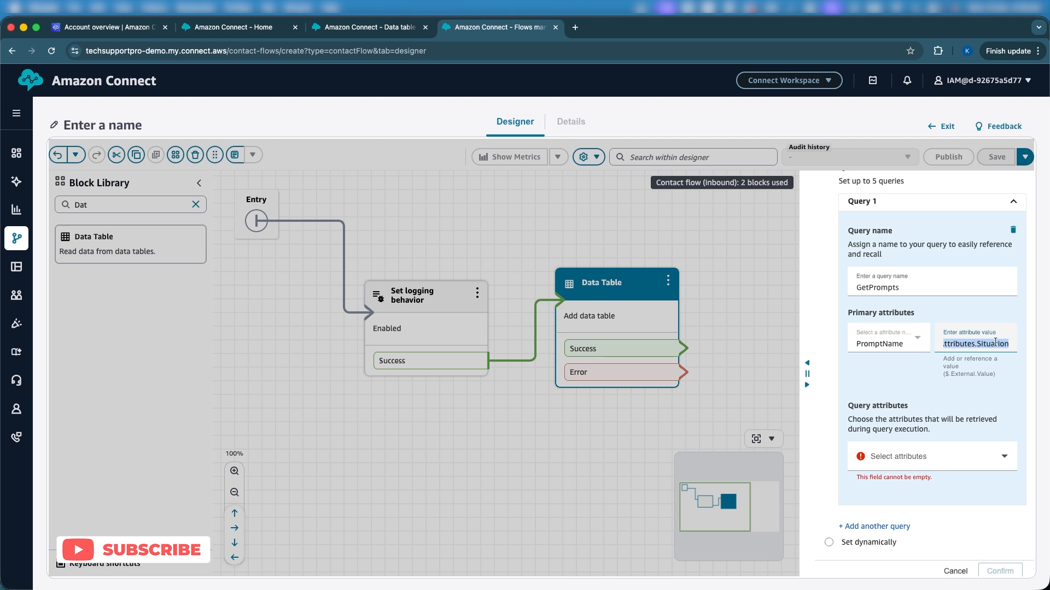
double_click(987, 342)
Step: Choose Message as the attribute the GetPrompts query retrieves and confirm the Data Table block's configuration
left_click(942, 463)
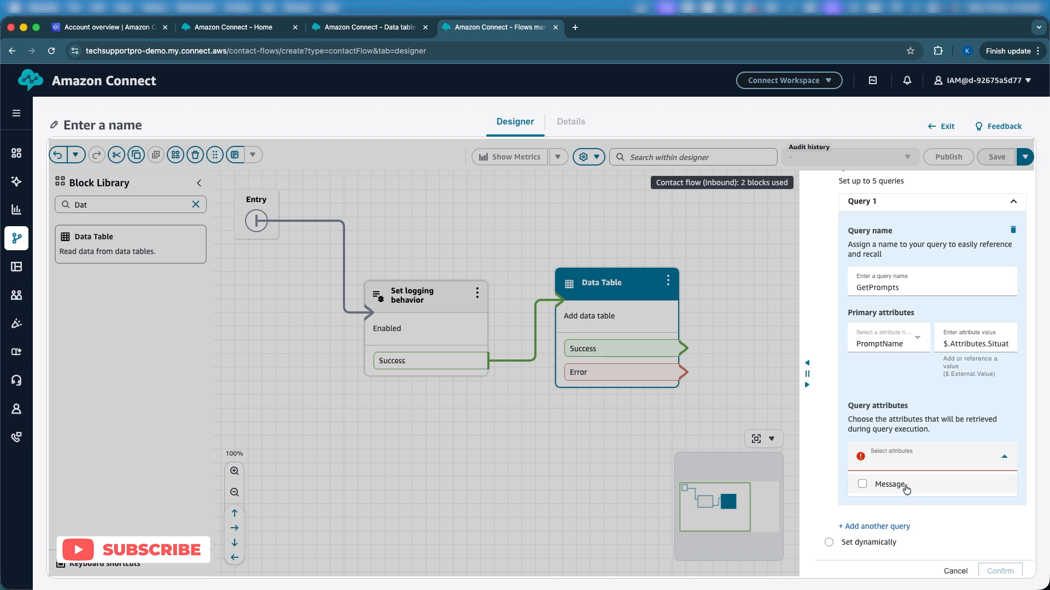
left_click(903, 487)
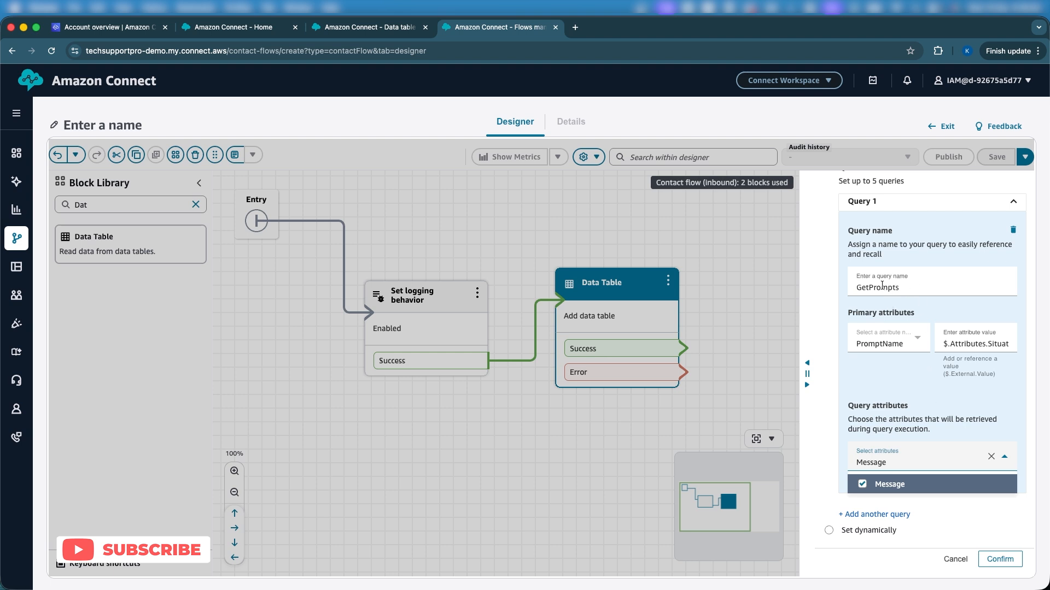
type("s")
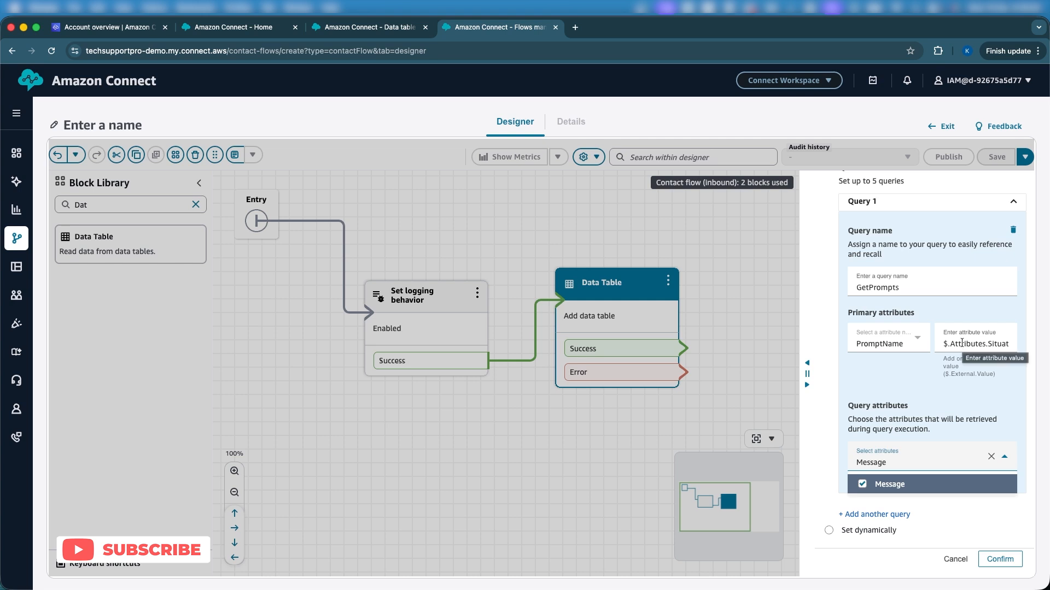
triple_click(962, 344)
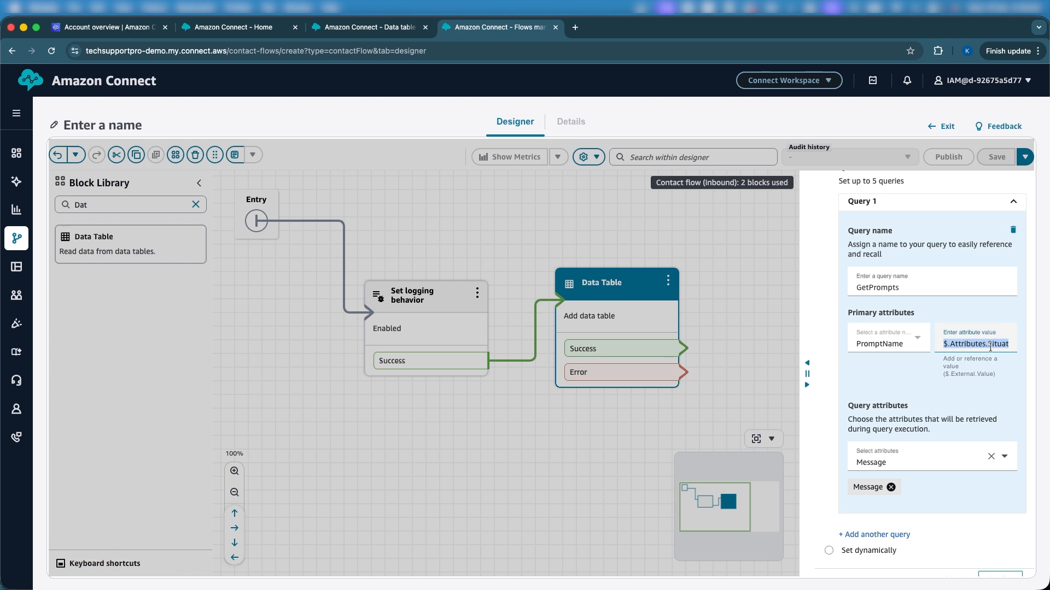
double_click(990, 343)
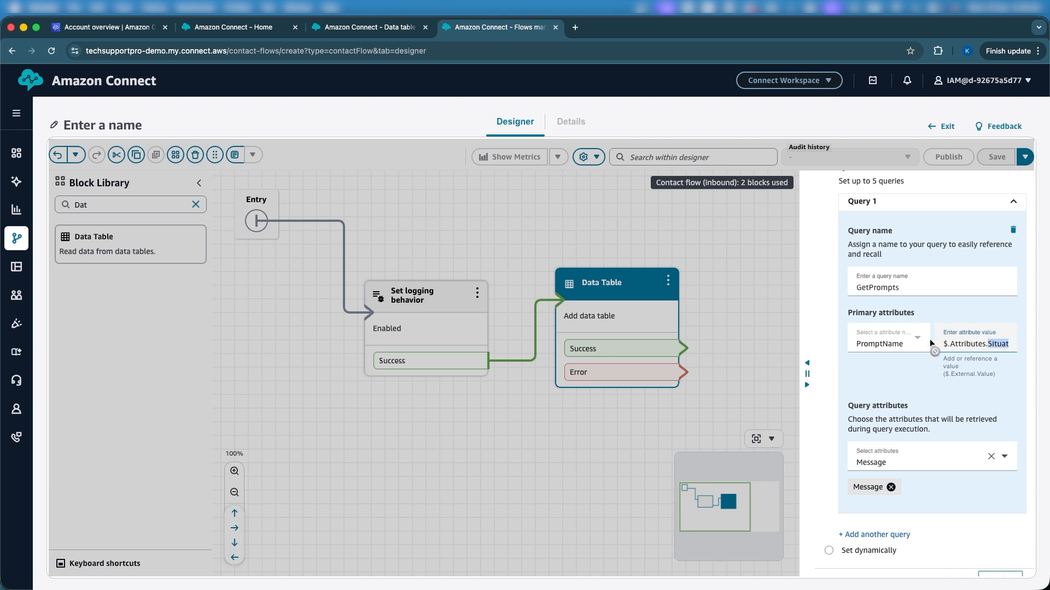
left_click(370, 29)
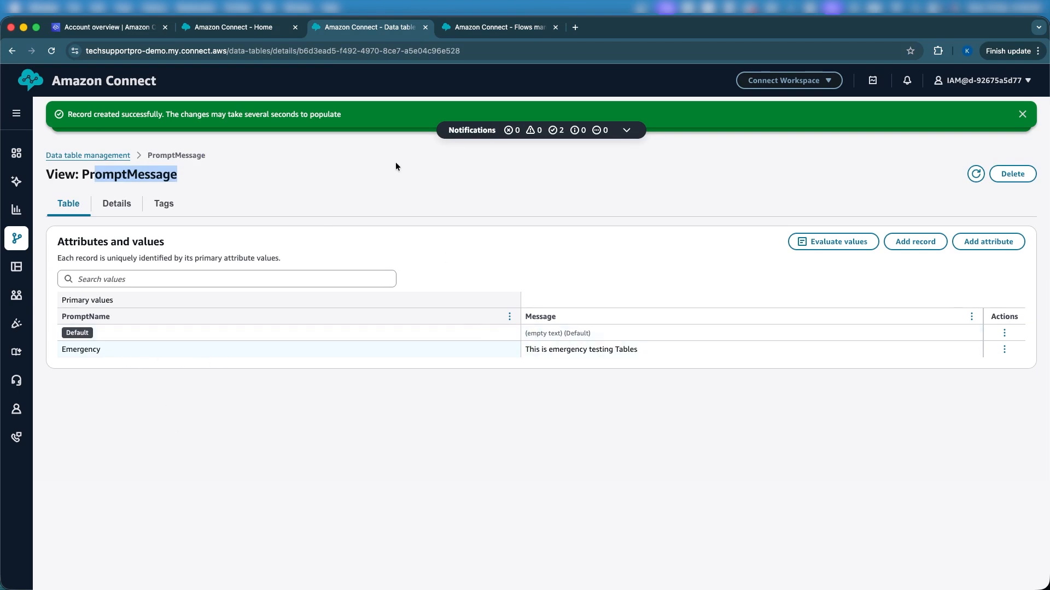
left_click(454, 30)
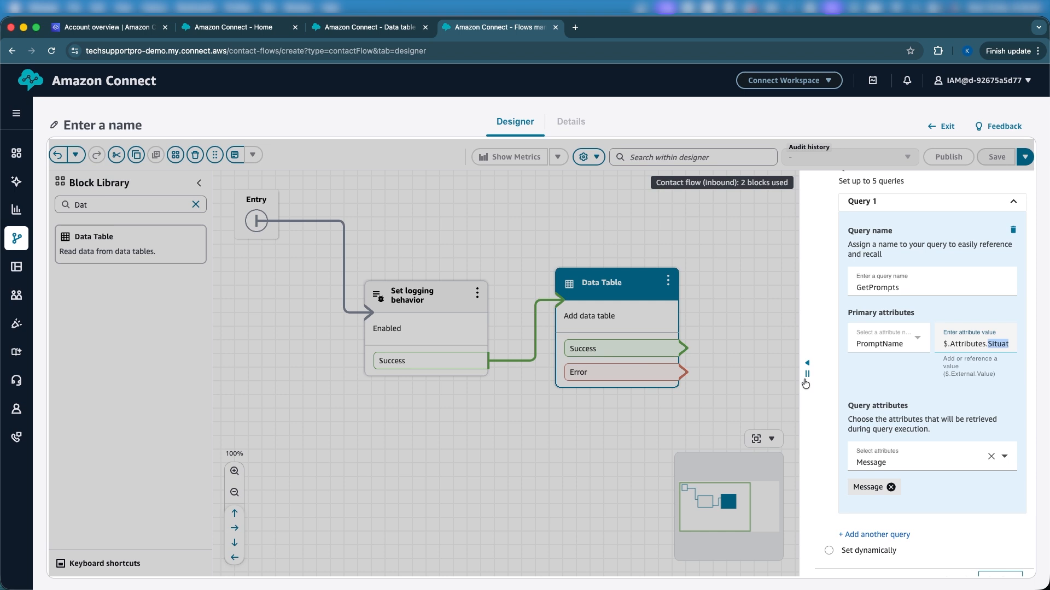
scroll(924, 360, "down", 1)
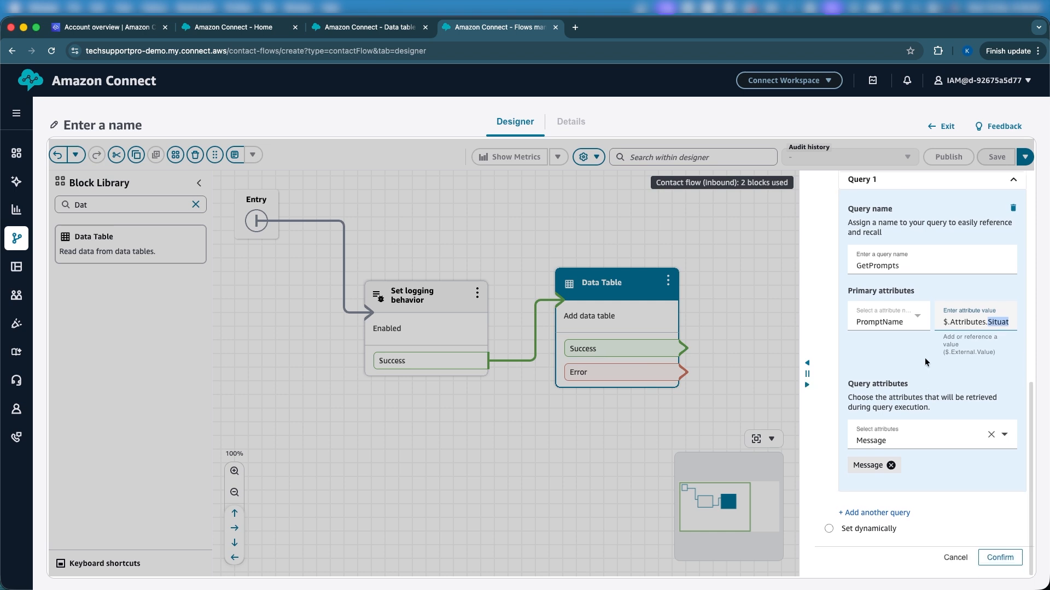
left_click(1010, 557)
Step: Move the Data Table block farther from the logging block and remove the connection between them
left_click_drag(808, 503, 681, 477)
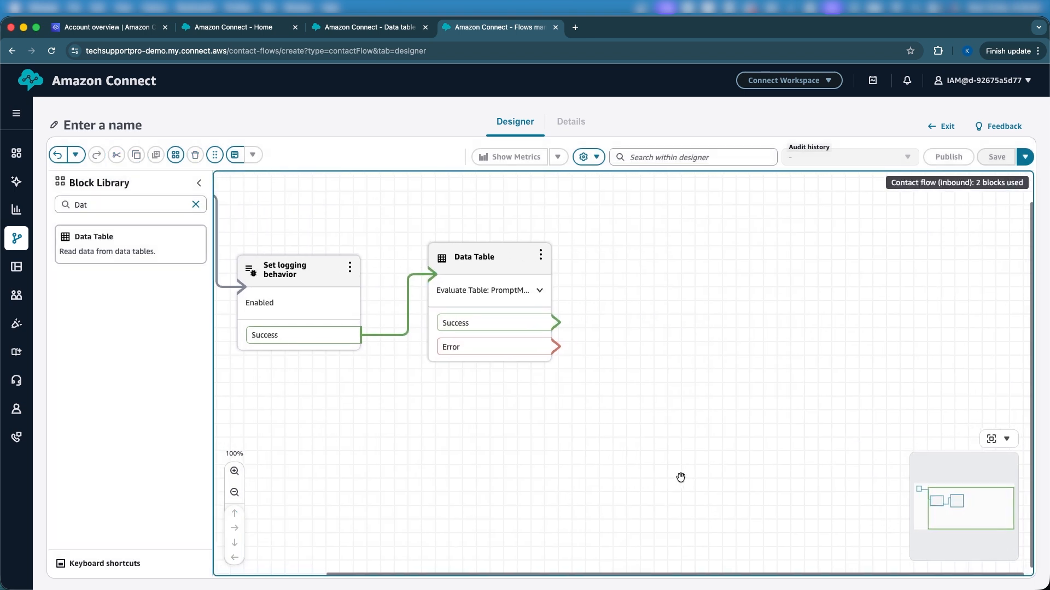
left_click_drag(481, 249, 623, 237)
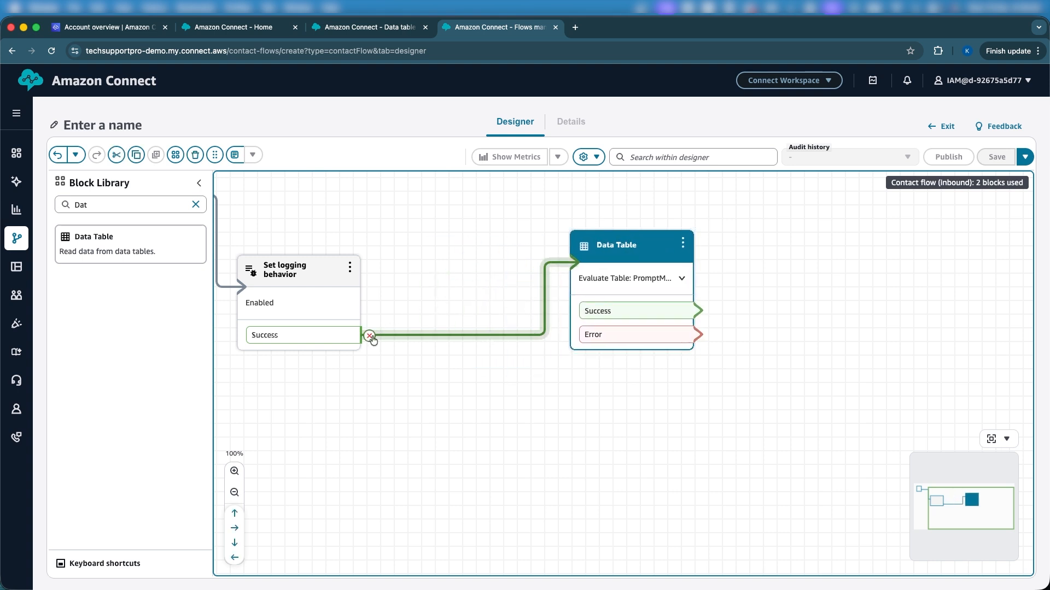
left_click(371, 338)
Step: Add a Set contact attributes block between the two existing blocks and connect the logging block's Success branch to it
left_click(105, 205)
type("set con")
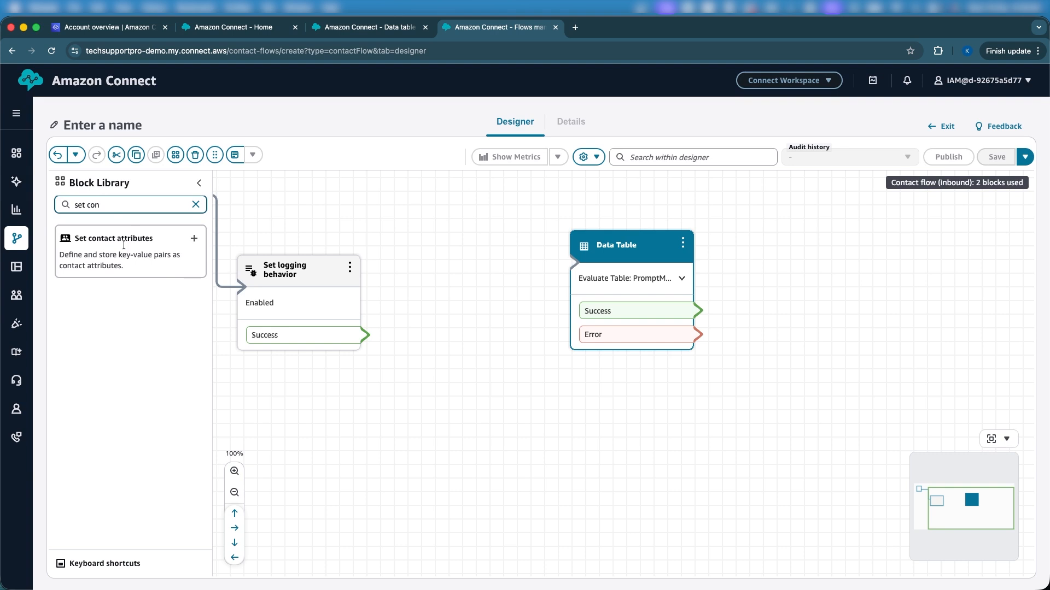
left_click_drag(117, 266, 492, 471)
left_click_drag(476, 420, 470, 327)
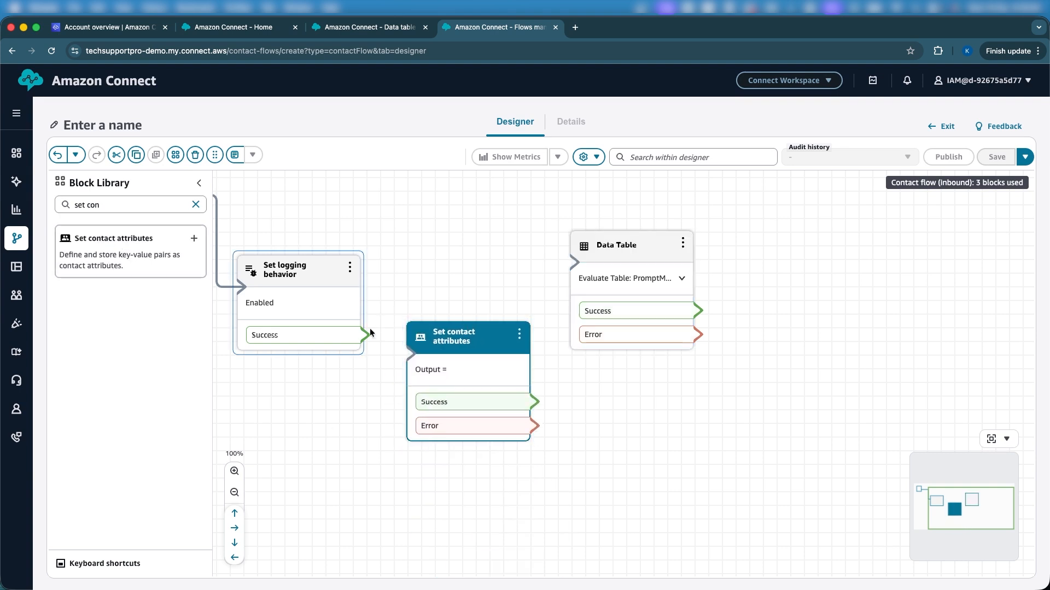
left_click_drag(365, 335, 430, 352)
Step: Configure the Set contact attributes block with a User defined attribute Situation, manually set to Emergency
left_click(436, 342)
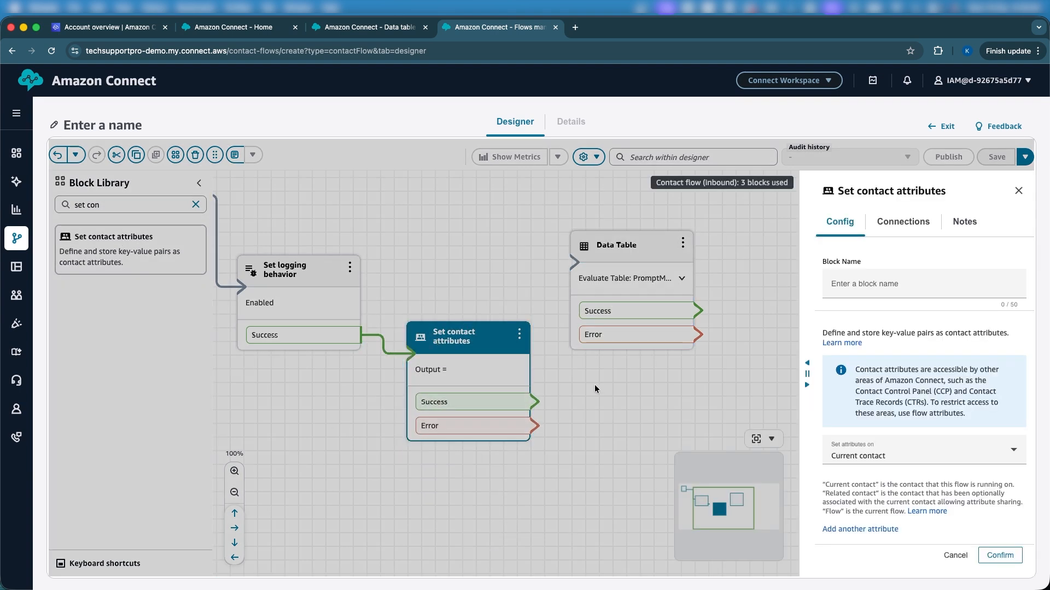
left_click(875, 529)
left_click(873, 547)
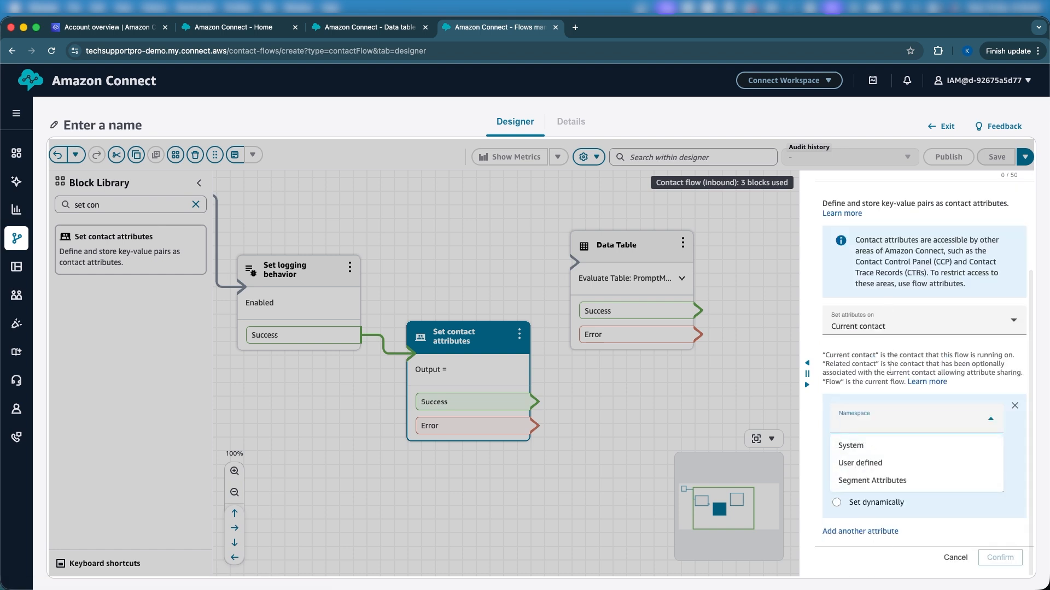
left_click(864, 462)
left_click(876, 448)
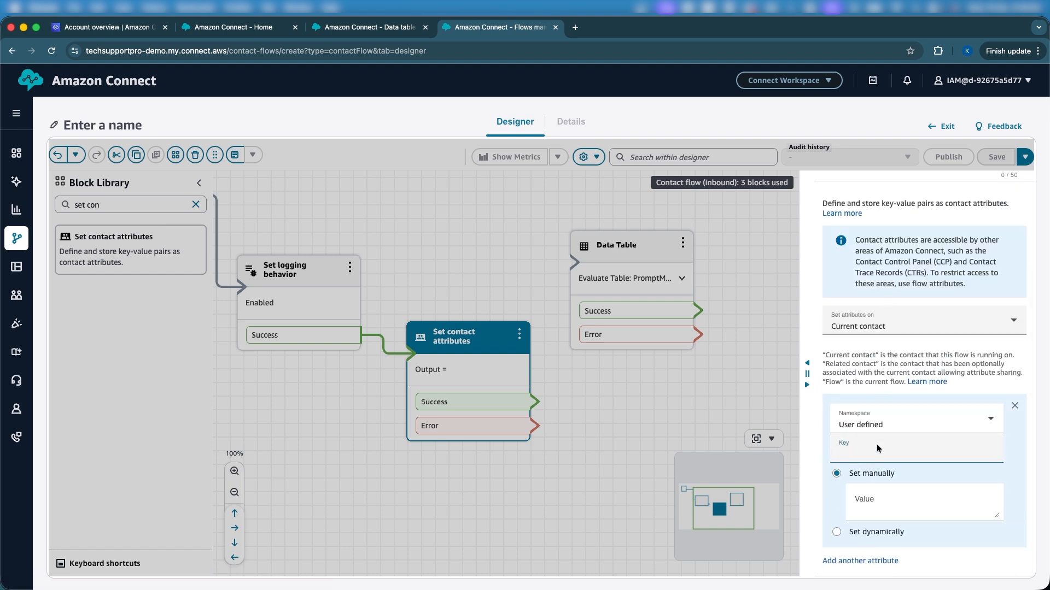
left_click(899, 509)
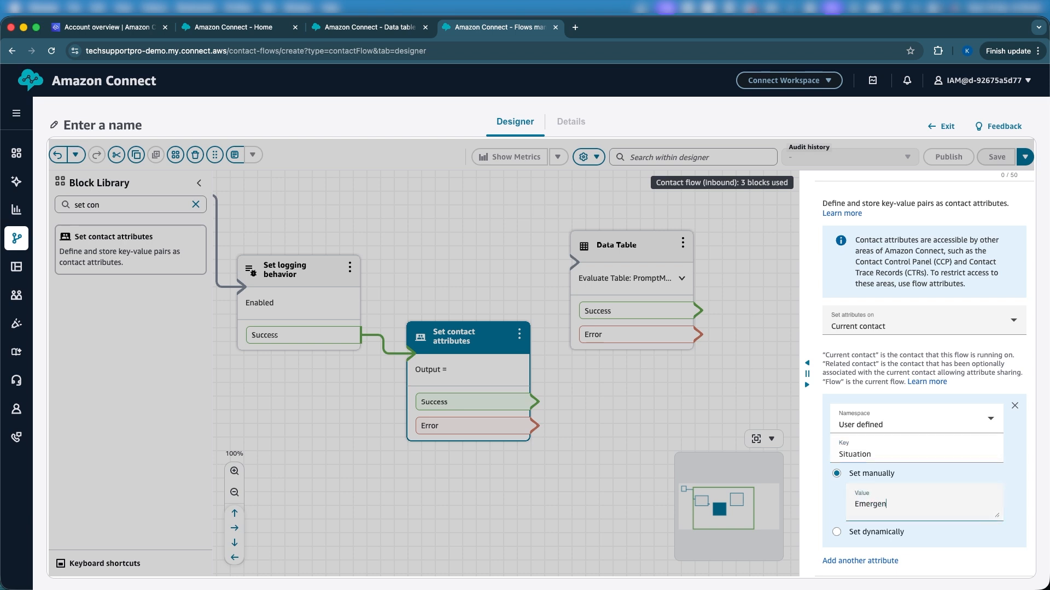
scroll(956, 495, "down", 3)
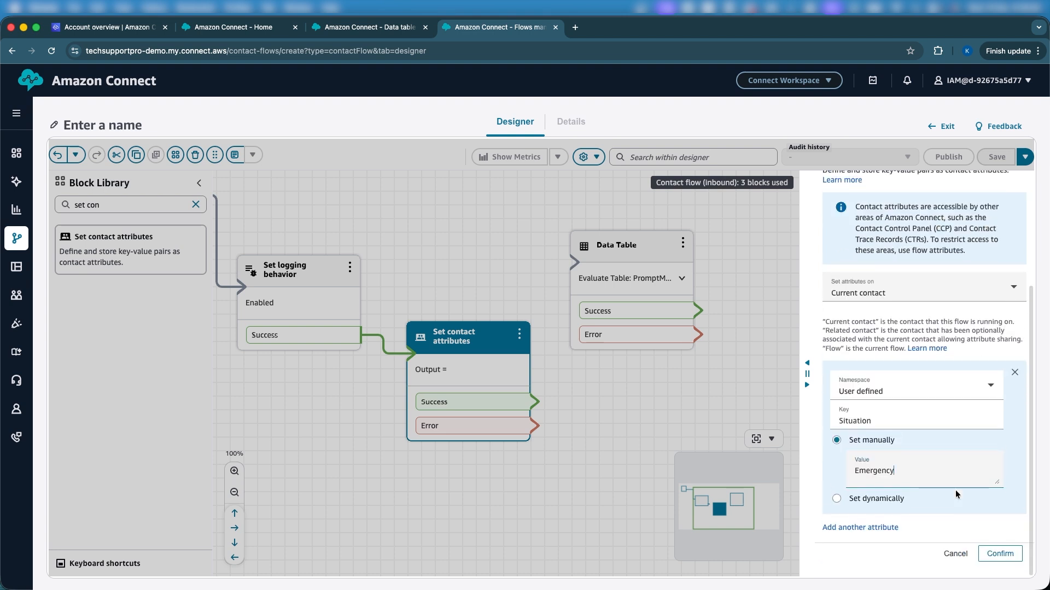
left_click(1000, 555)
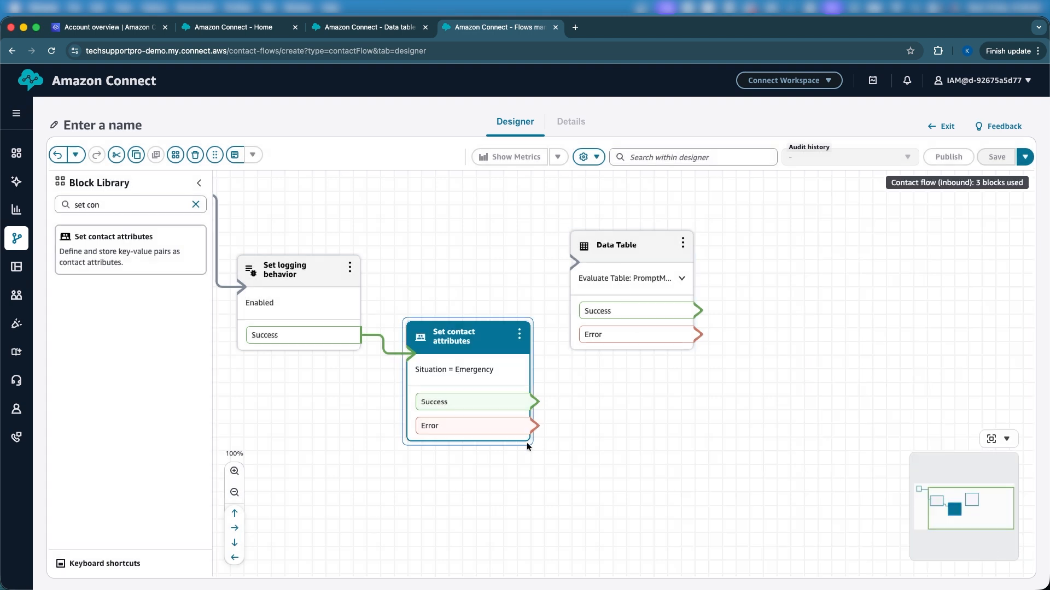
Step: Connect the Success and Error branches of Set contact attributes to the Data Table block and reposition both blocks
left_click_drag(534, 402, 574, 263)
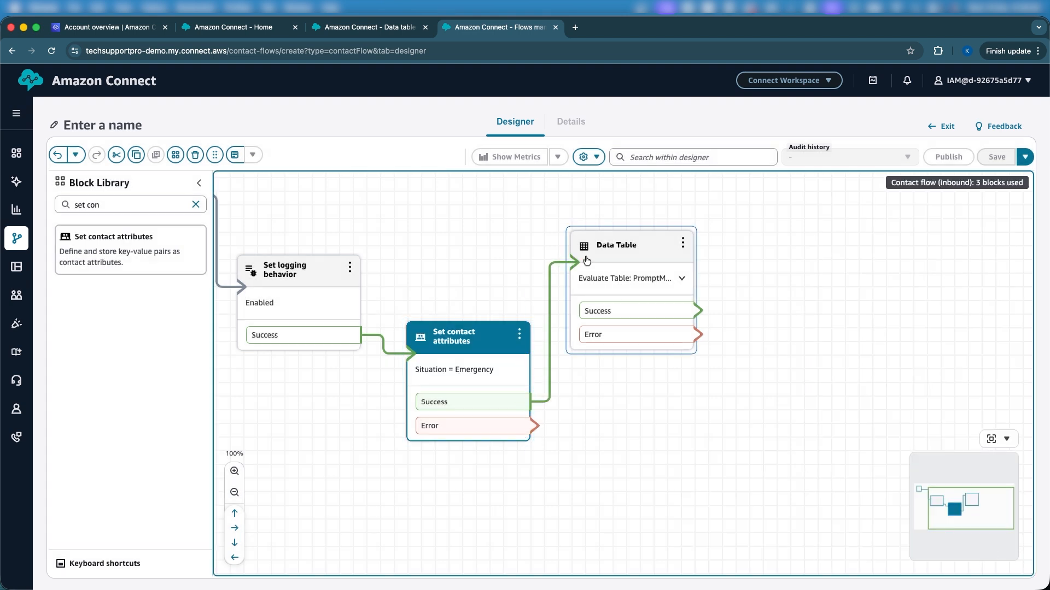
left_click_drag(533, 430, 682, 300)
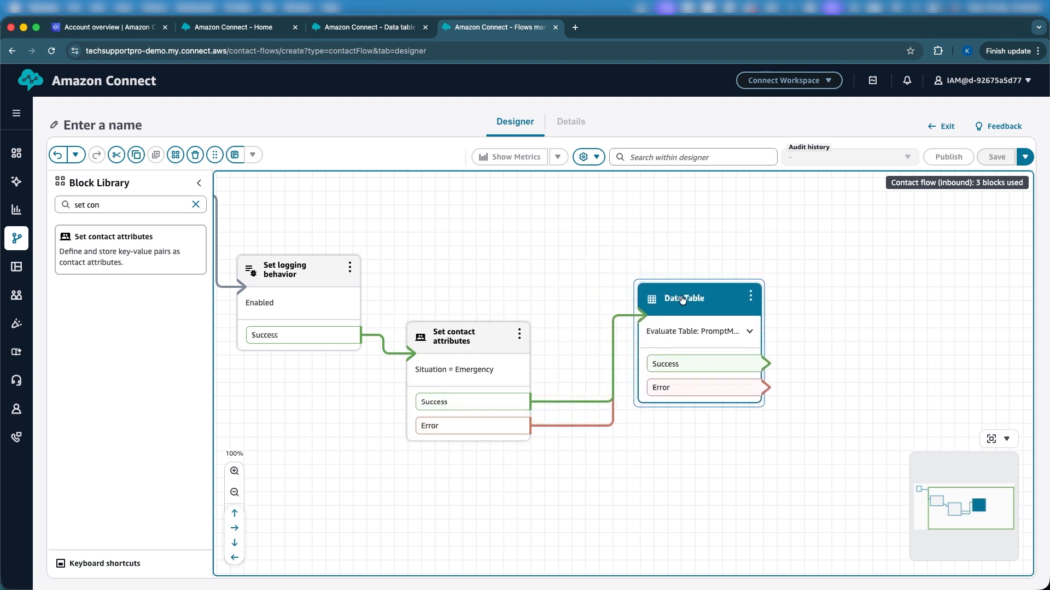
left_click_drag(482, 336, 515, 268)
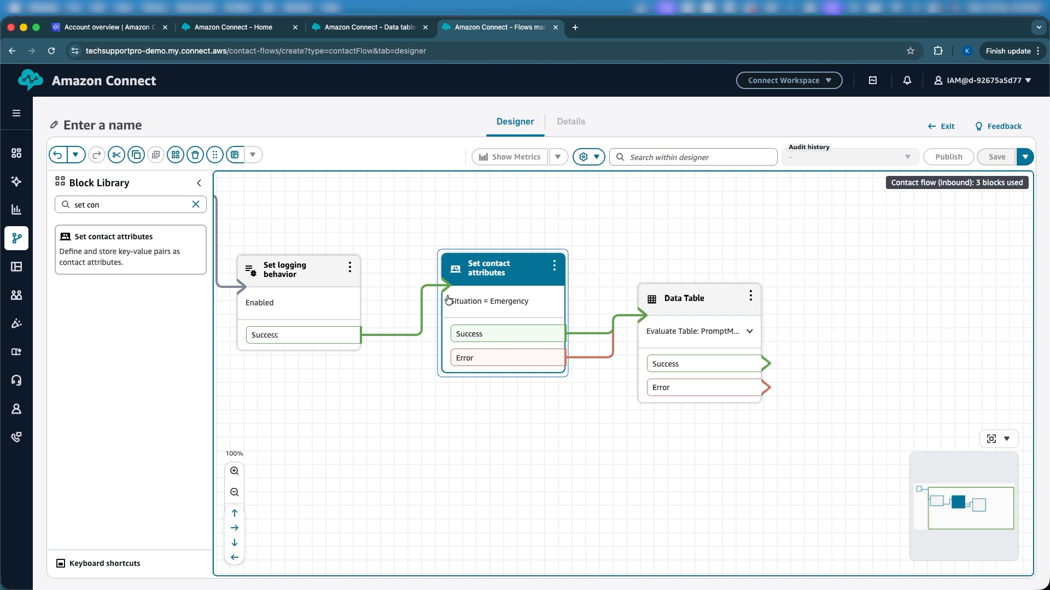
Step: Remove the connection between the logging block's Success branch and the Set contact attributes block
left_click(413, 307)
left_click(369, 334)
key("Delete")
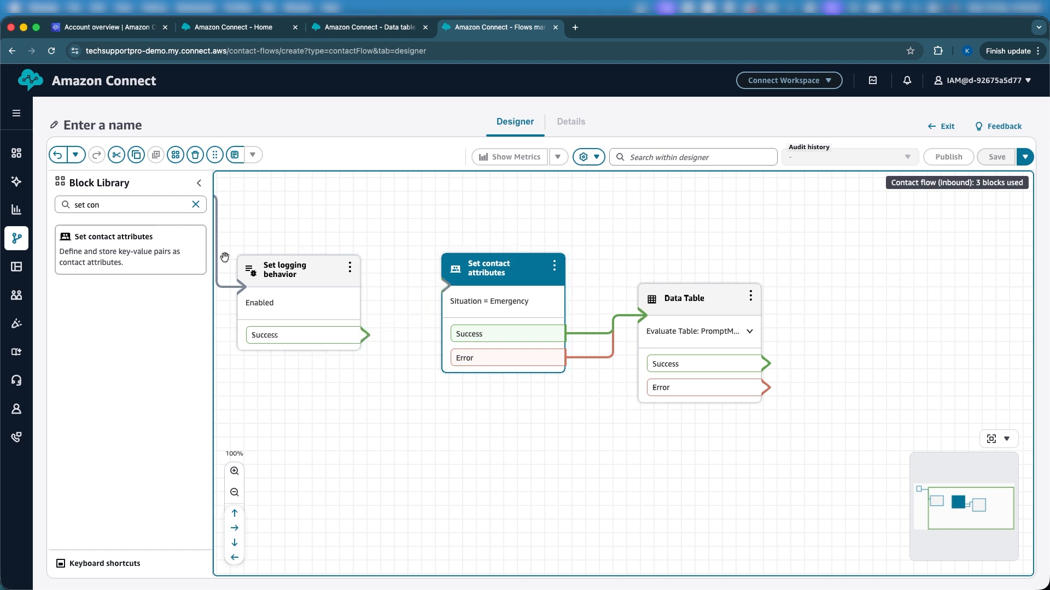
Step: Add a Check contact attributes block and shift the Data Table and Set contact attributes blocks away from the logging block
triple_click(141, 207)
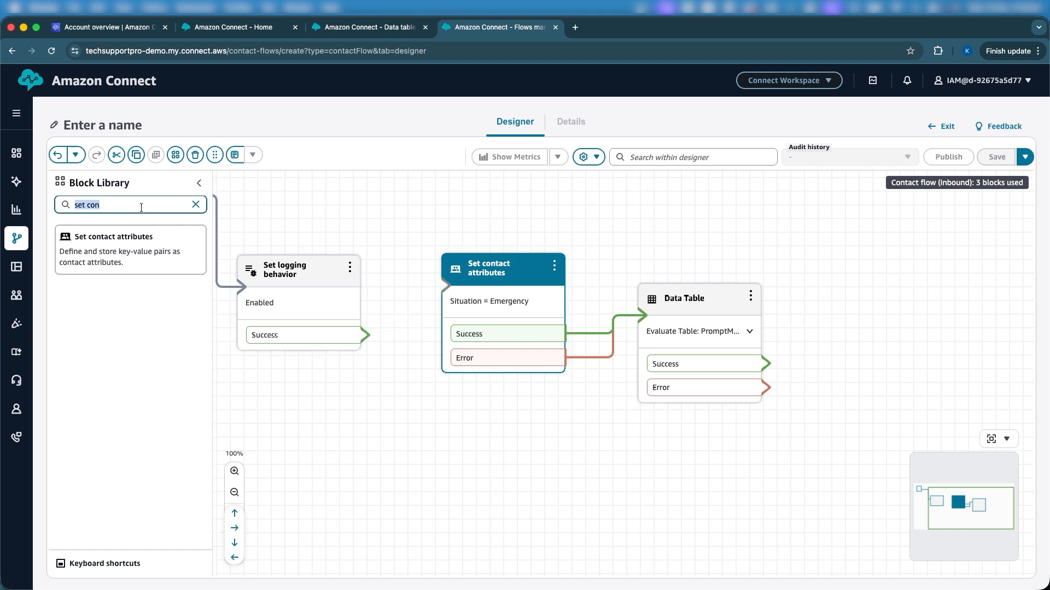
type("chec")
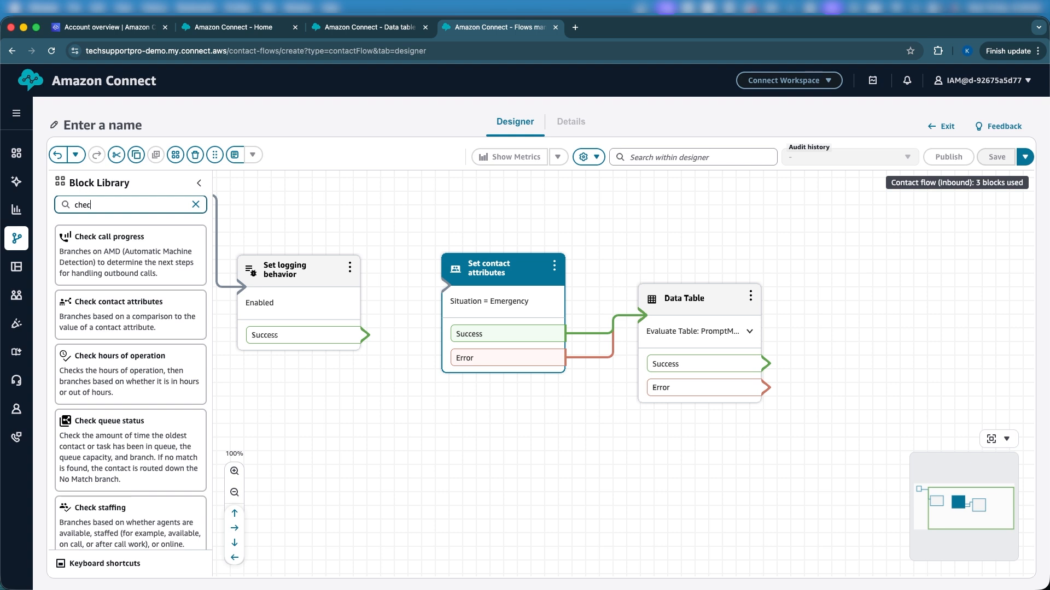
left_click_drag(130, 285, 475, 448)
left_click_drag(698, 305, 803, 266)
left_click(532, 291)
left_click_drag(509, 280, 597, 282)
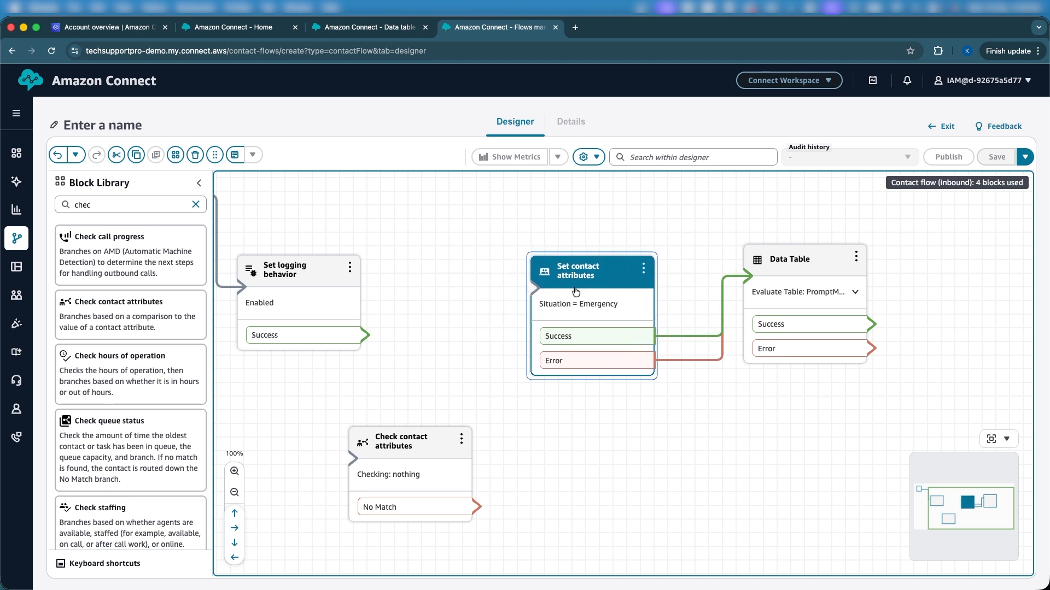
Step: Place Check contact attributes between the logging and Set contact attributes blocks and connect the logging block's Success branch to it
left_click_drag(407, 442, 432, 226)
left_click(566, 266)
left_click_drag(565, 266, 619, 269)
left_click(436, 232)
left_click_drag(435, 232, 468, 259)
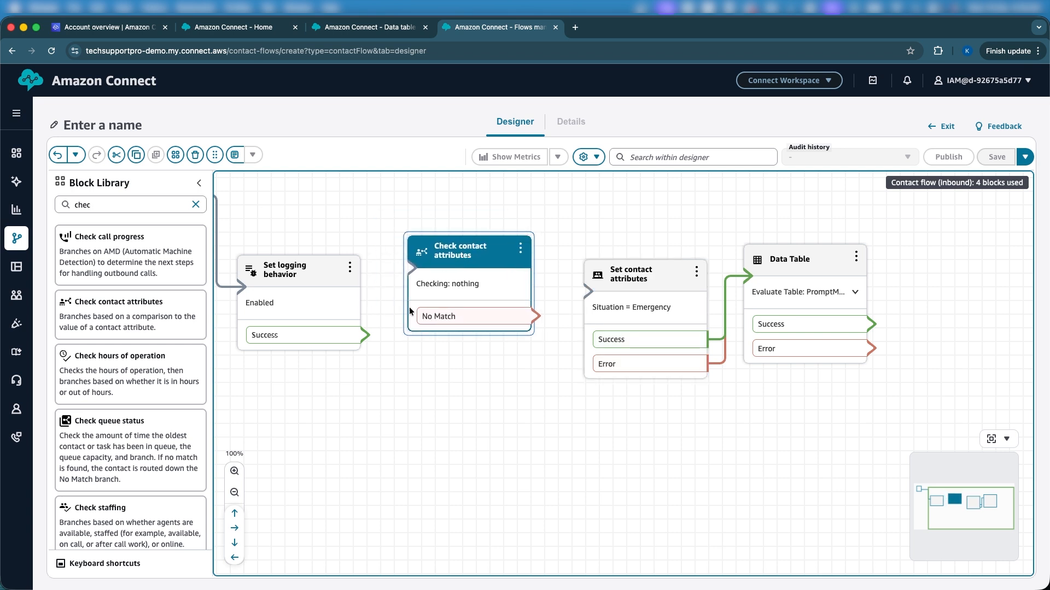
left_click_drag(365, 334, 412, 268)
left_click(421, 283)
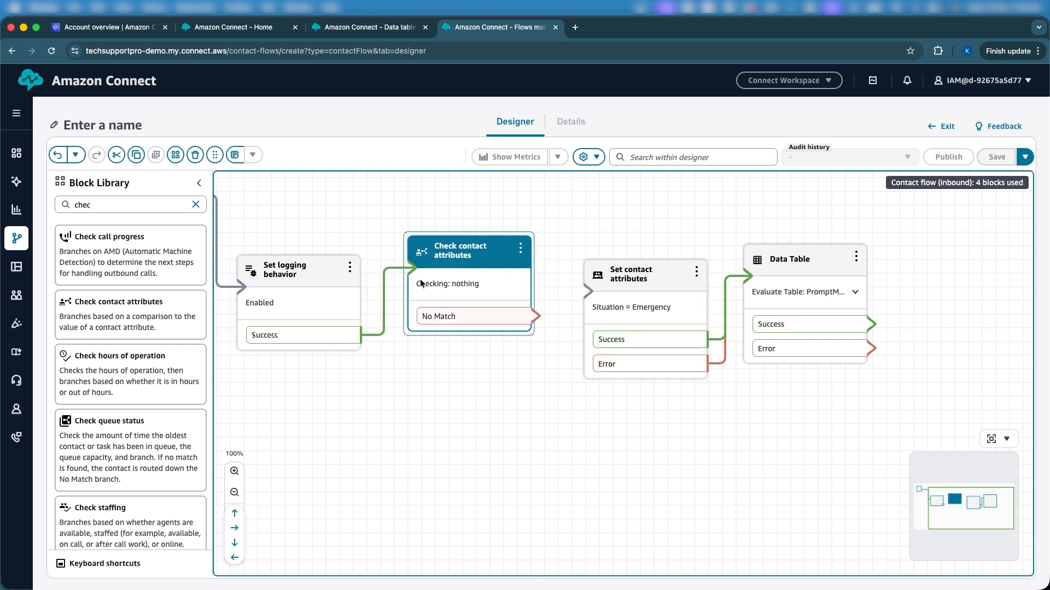
Step: Set the attribute checked by the Check contact attributes block to the System namespace with the Channel key
double_click(461, 252)
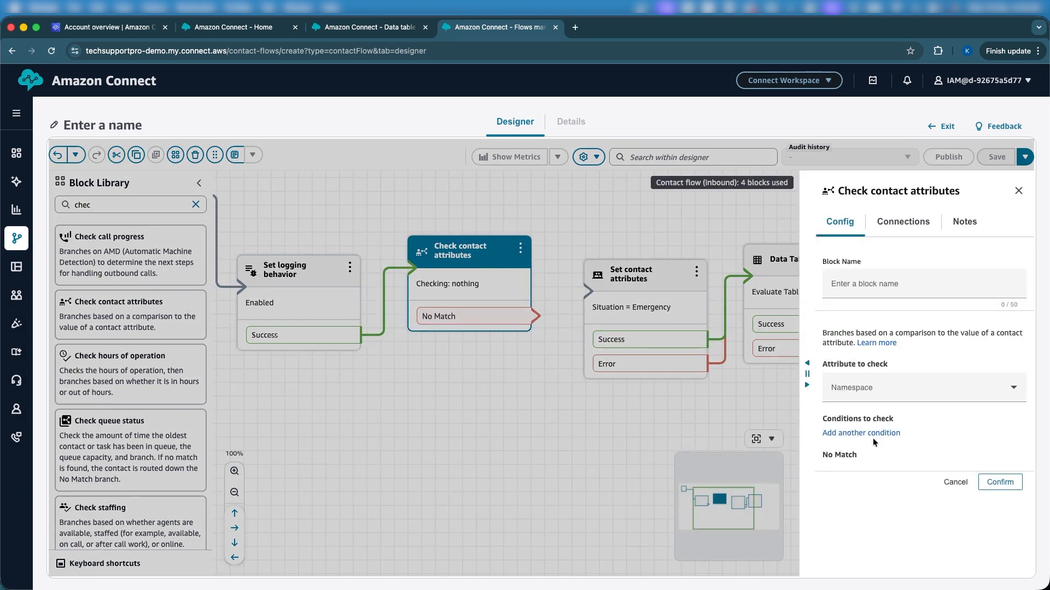
left_click(854, 388)
left_click(853, 499)
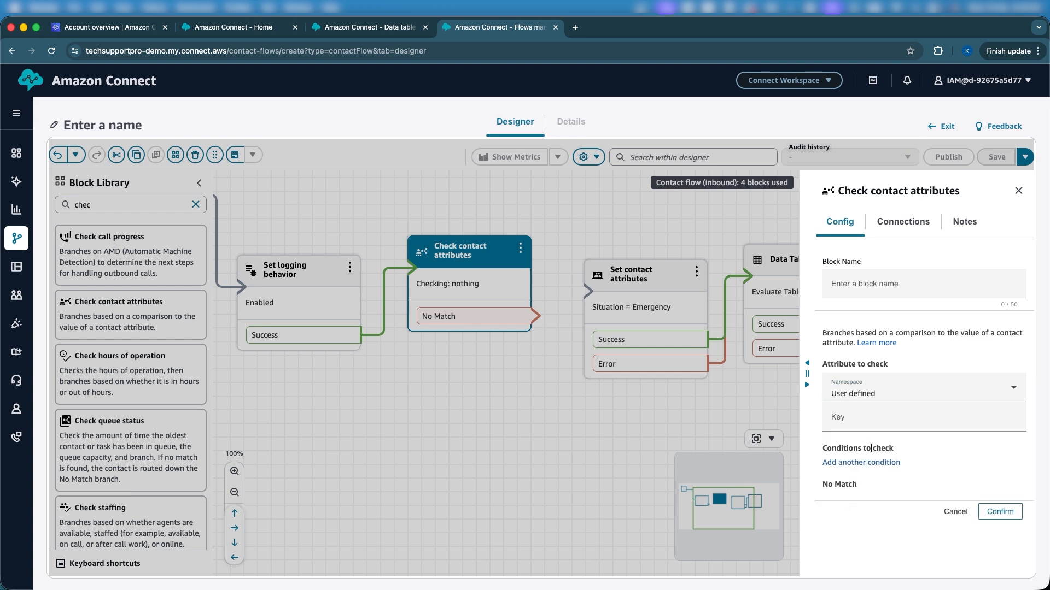
left_click(860, 426)
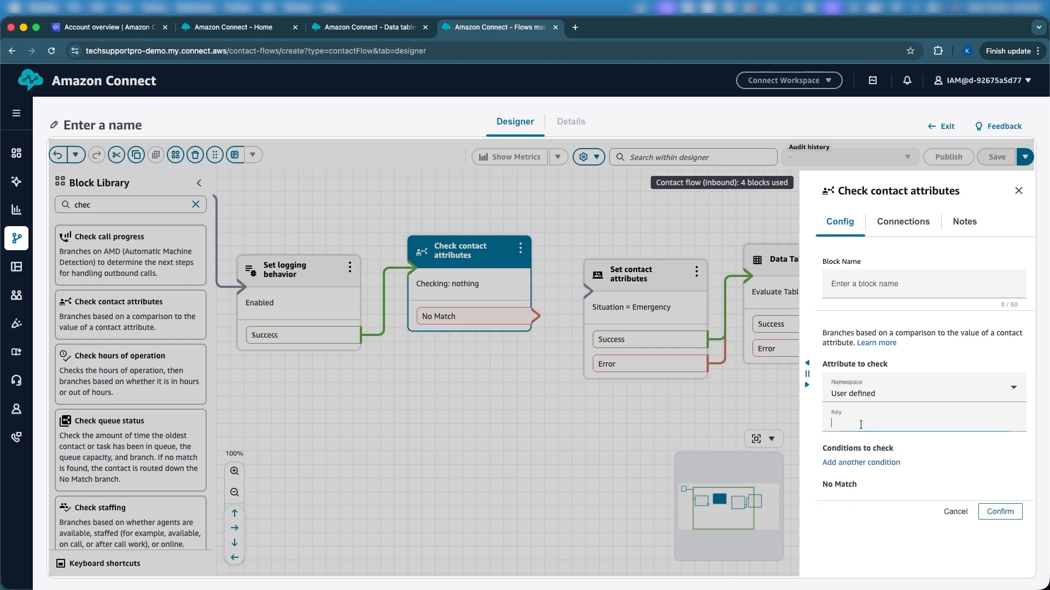
left_click(872, 390)
left_click(858, 409)
left_click(853, 418)
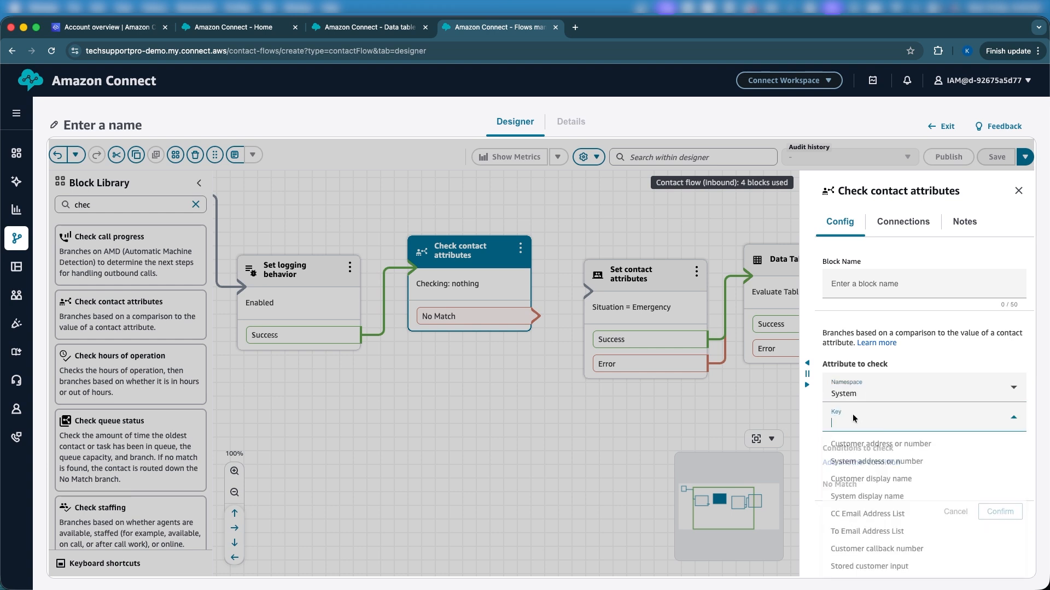
scroll(892, 495, "down", 10)
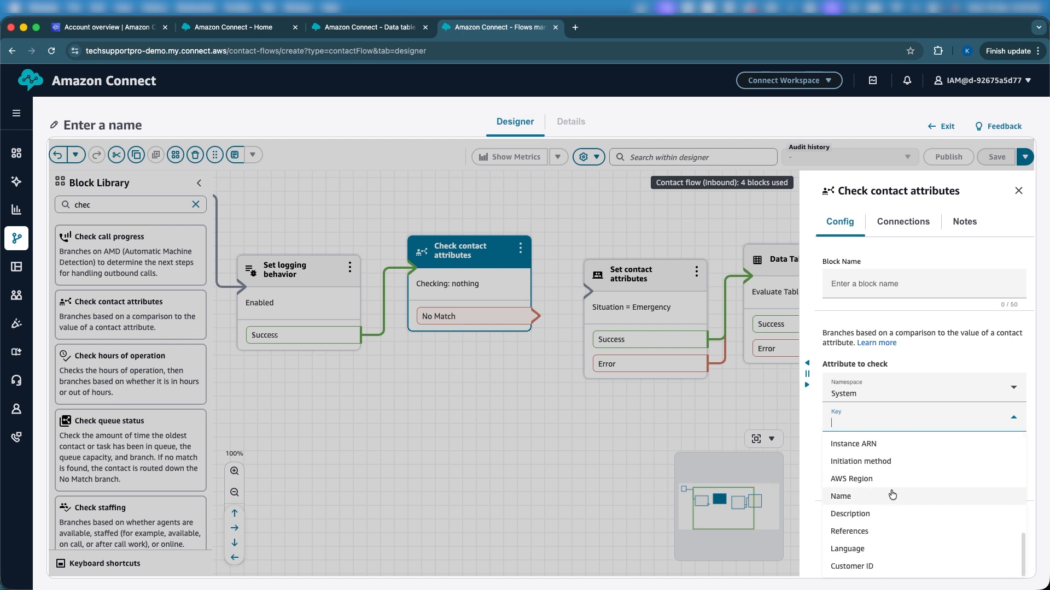
scroll(883, 508, "up", 4)
left_click(868, 533)
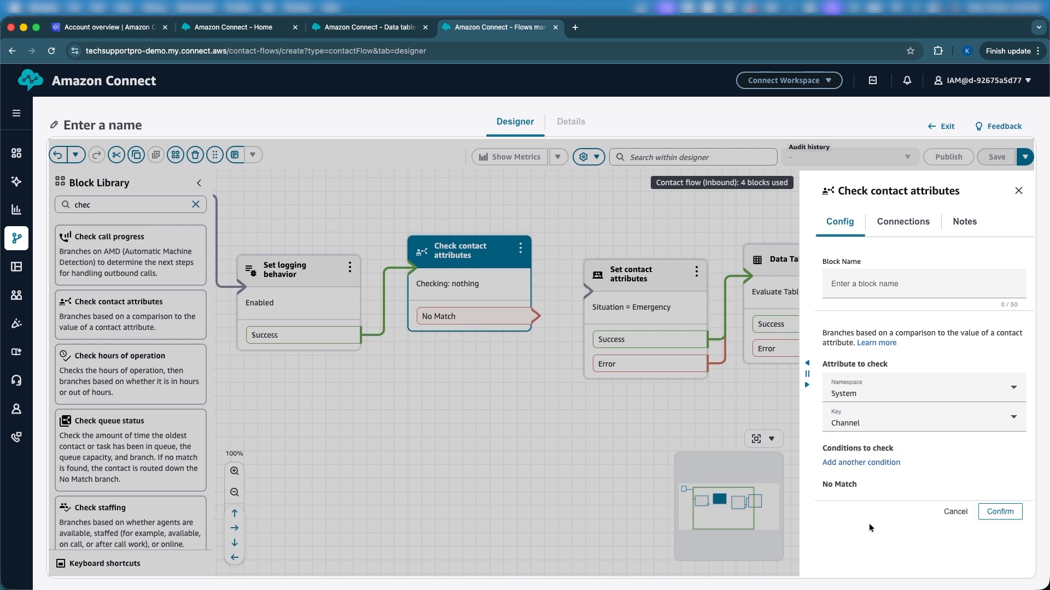
Step: Add an Equals CHAT condition to the Check contact attributes block and confirm its configuration
left_click(861, 464)
left_click(864, 481)
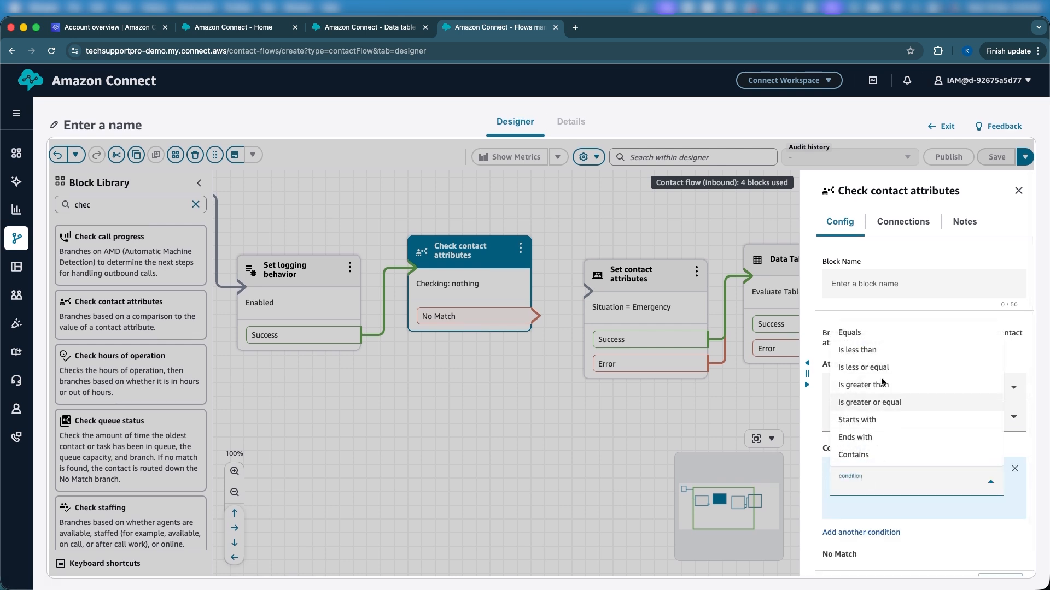
left_click(873, 340)
scroll(869, 481, "down", 2)
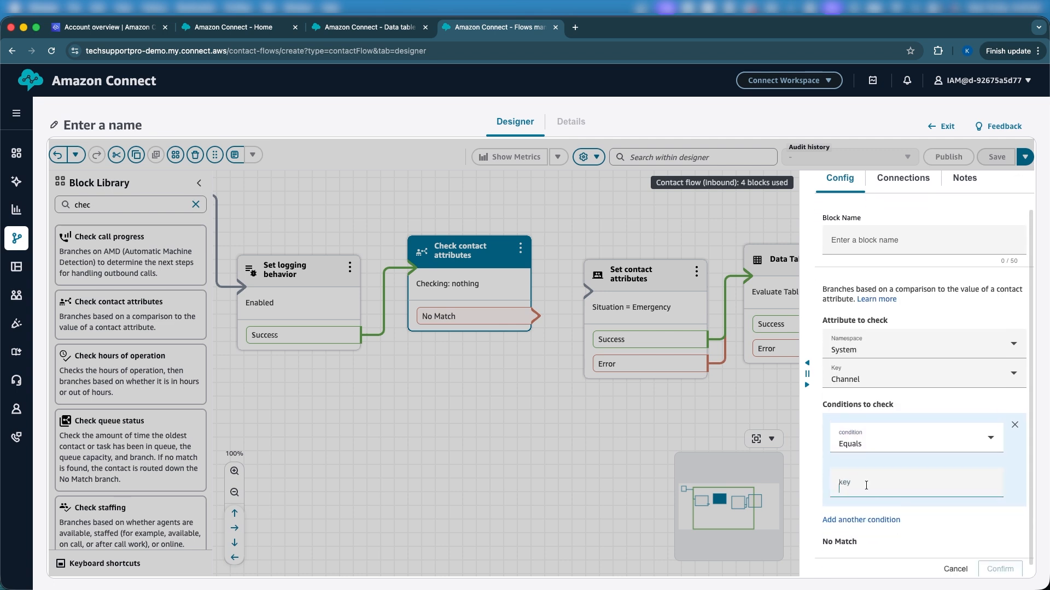
type("CHAT")
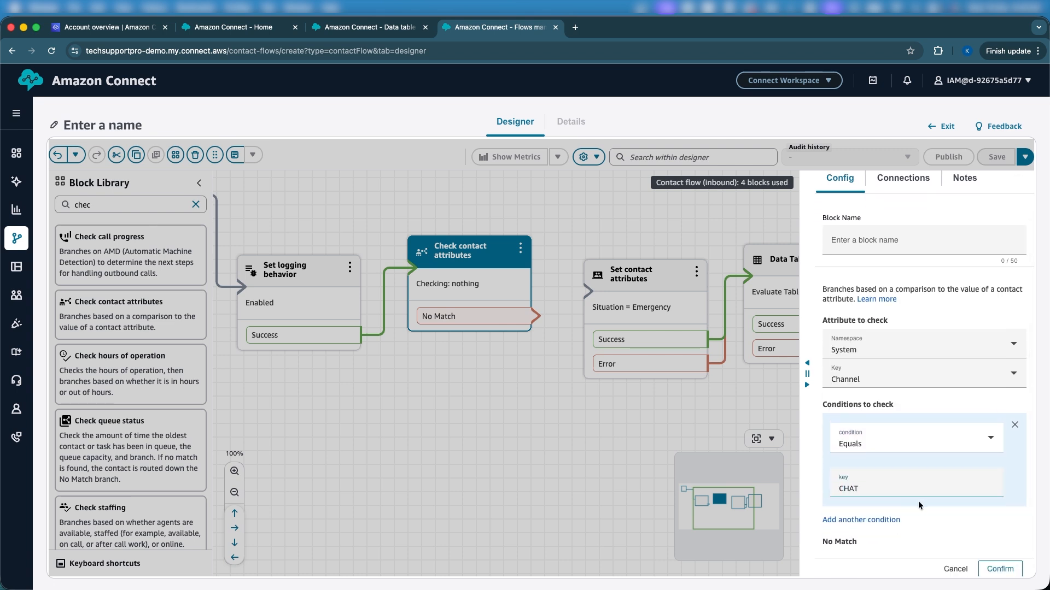
left_click(998, 570)
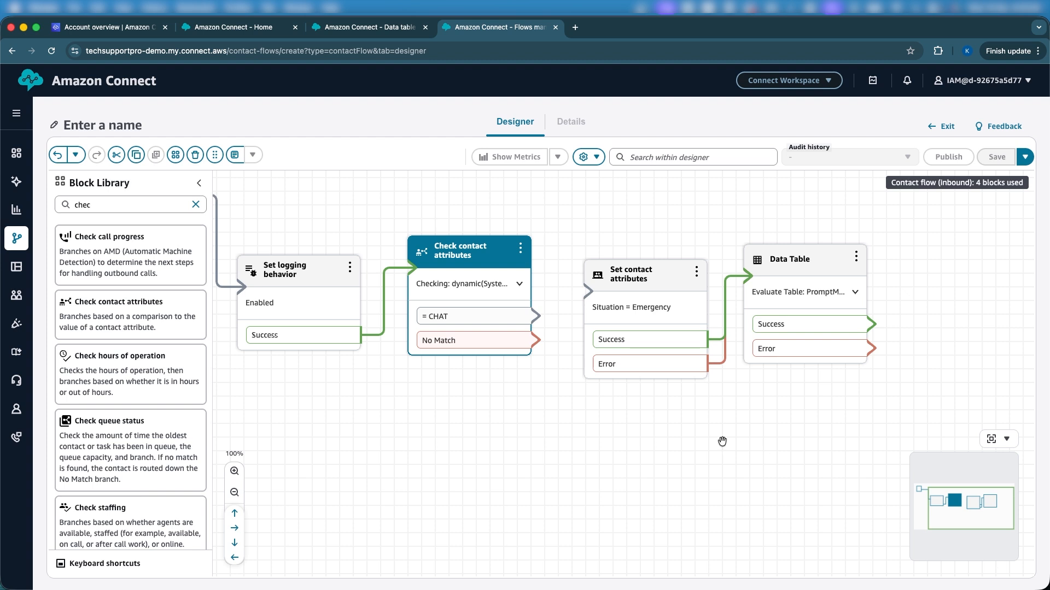
Step: Connect the CHAT branch of Check contact attributes to Set contact attributes and line up the Set contact attributes and Data Table blocks
mouse_move(533, 321)
left_mouse_down()
mouse_move(612, 289)
mouse_move(604, 223)
left_mouse_up()
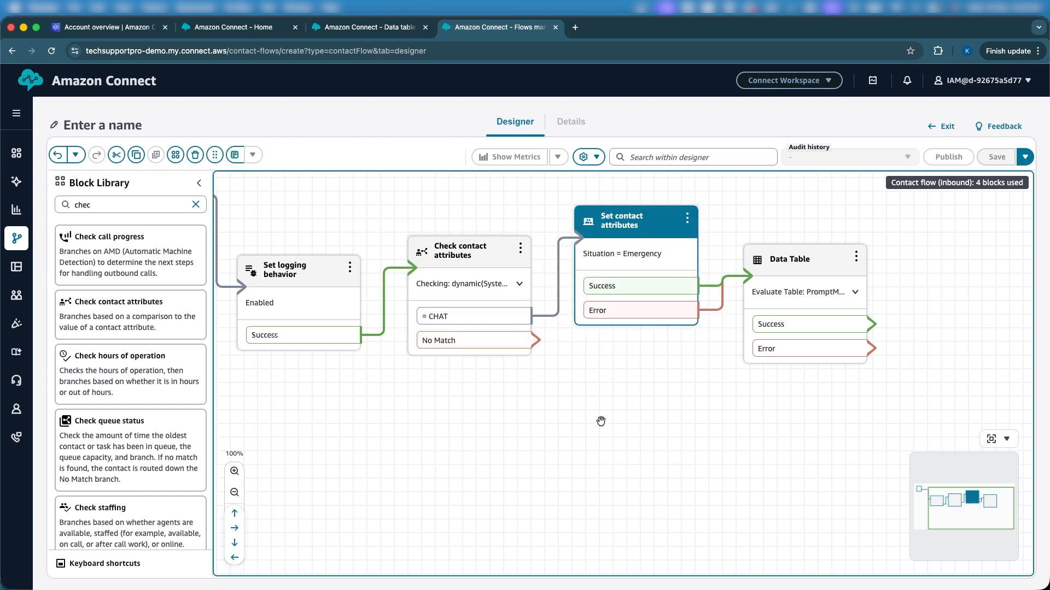
left_click_drag(602, 421, 559, 372)
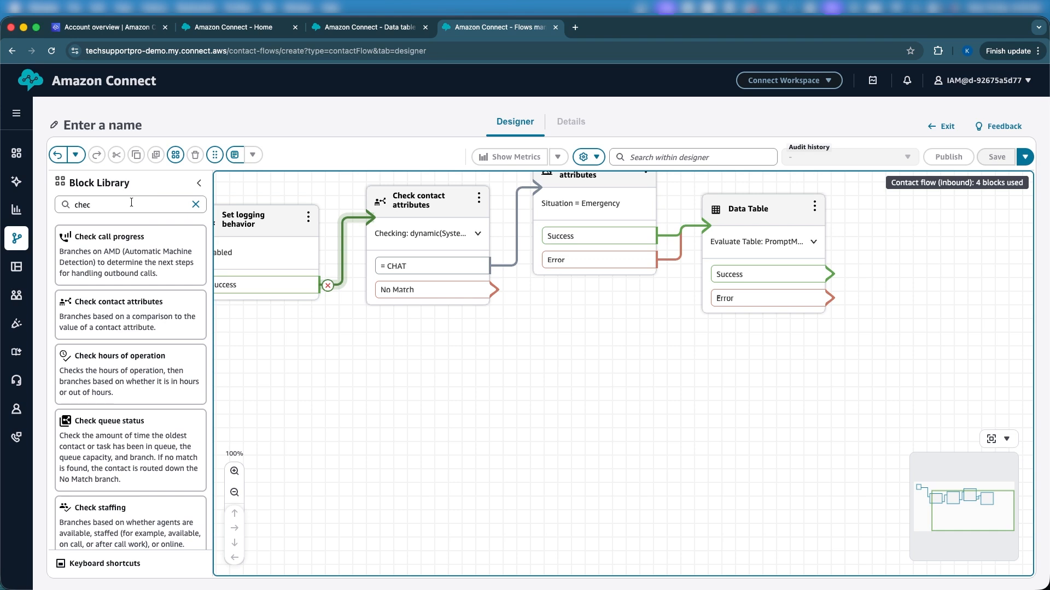
left_click_drag(649, 430, 633, 536)
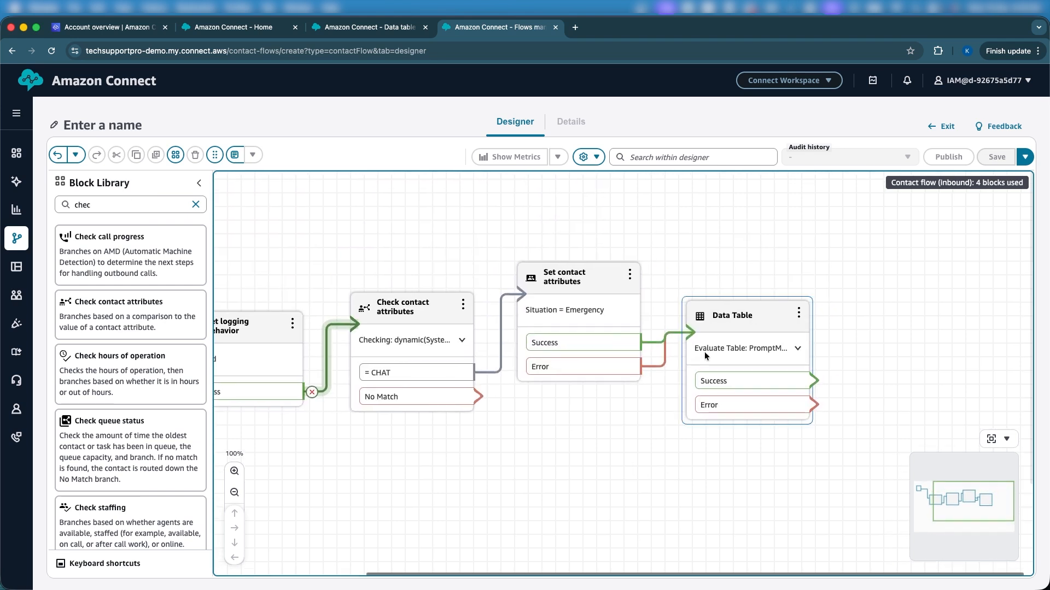
left_click(741, 315)
left_click_drag(740, 315, 747, 272)
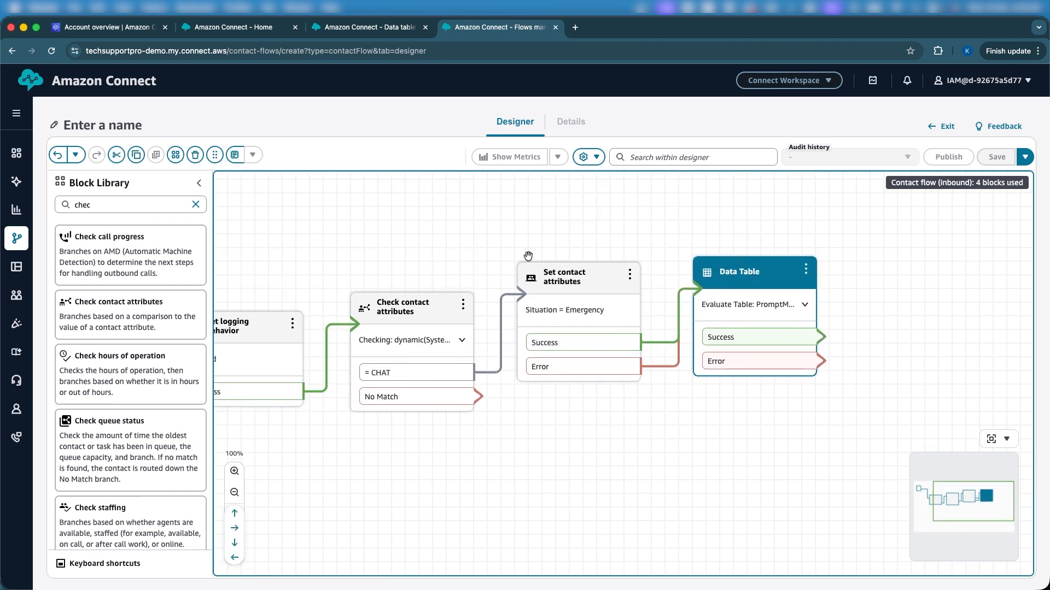
Step: Add a Play prompt block to the flow after the Data Table block
double_click(143, 205)
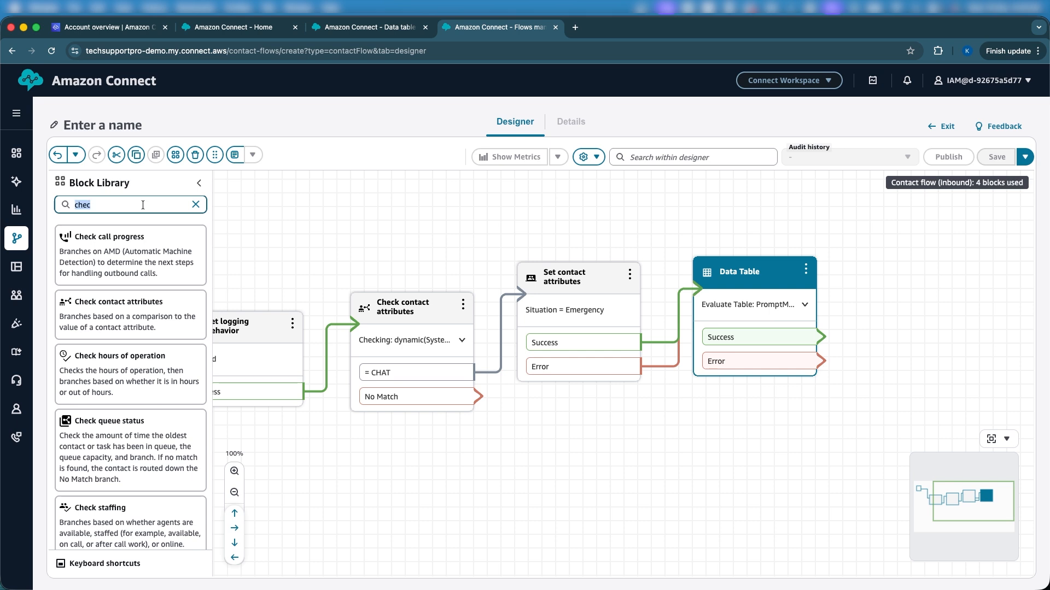
type("play")
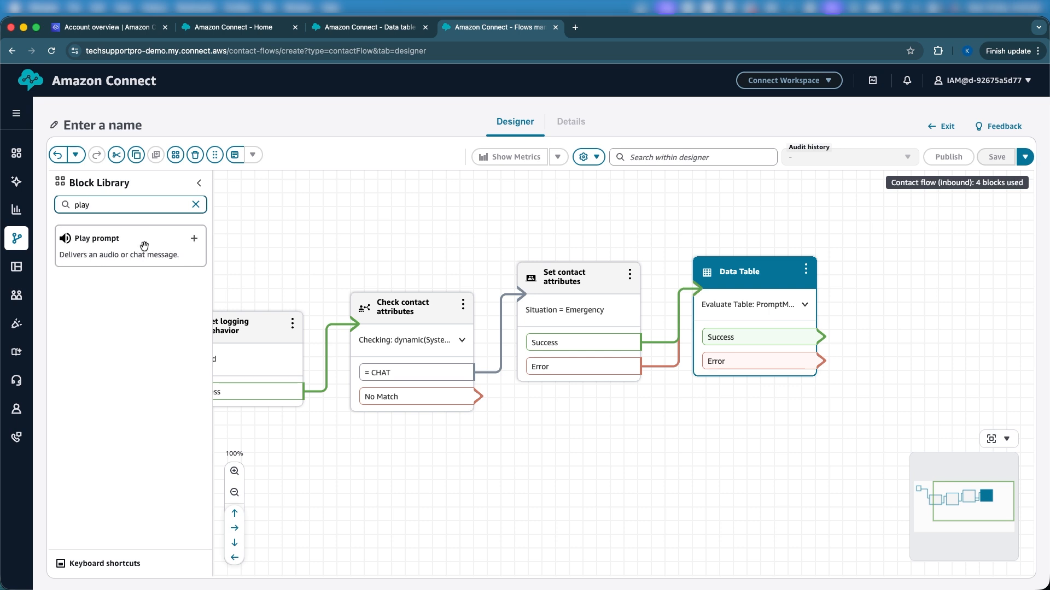
left_click_drag(146, 241, 911, 291)
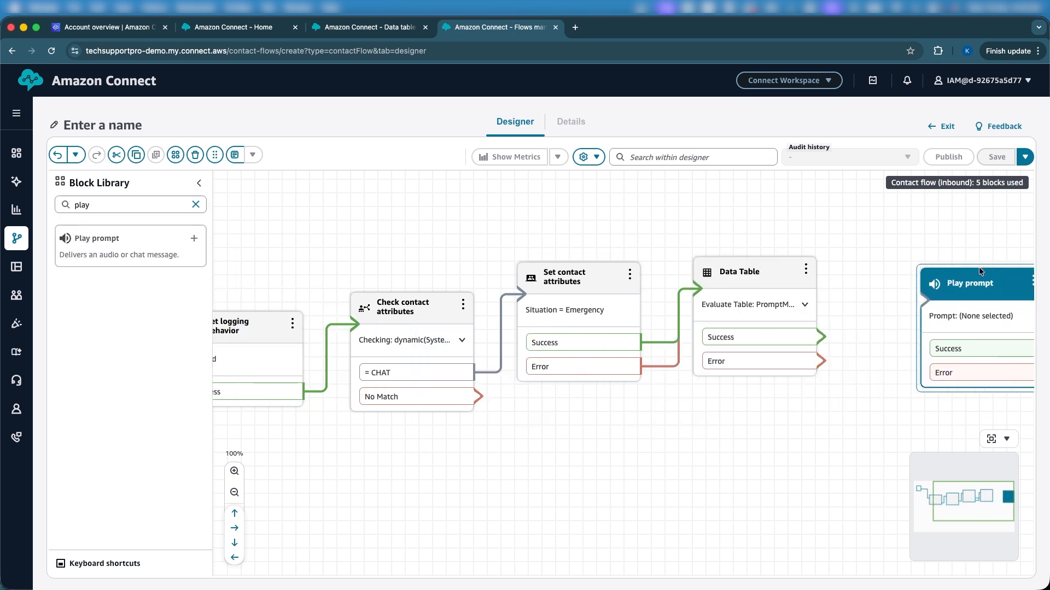
left_click_drag(845, 454, 703, 468)
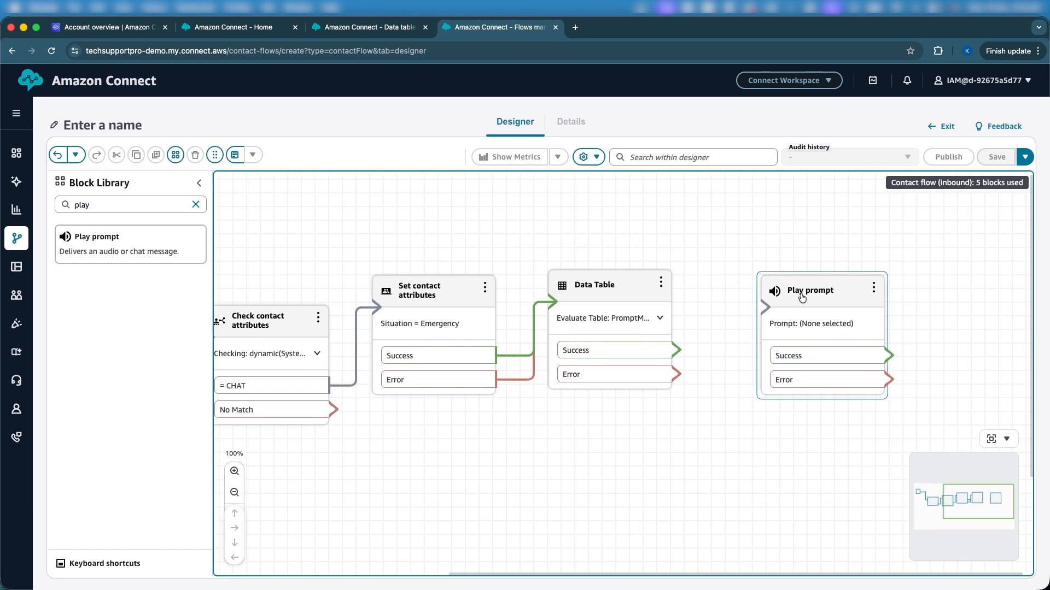
left_click_drag(802, 299, 779, 311)
left_click_drag(678, 444, 689, 437)
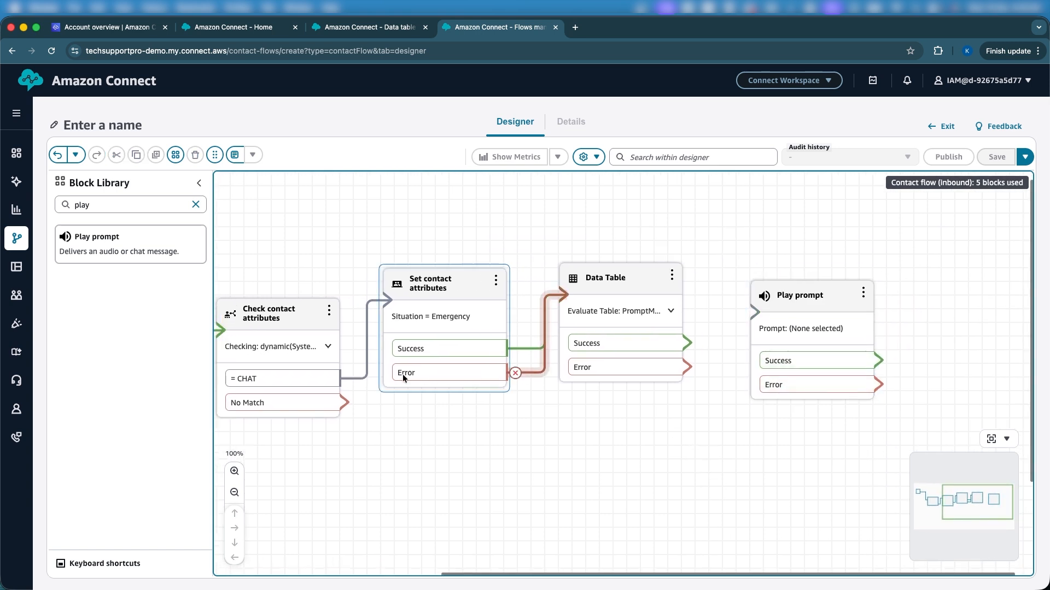
Step: Add a Disconnect block below Play prompt and move Play prompt closer to the Data Table block
double_click(72, 208)
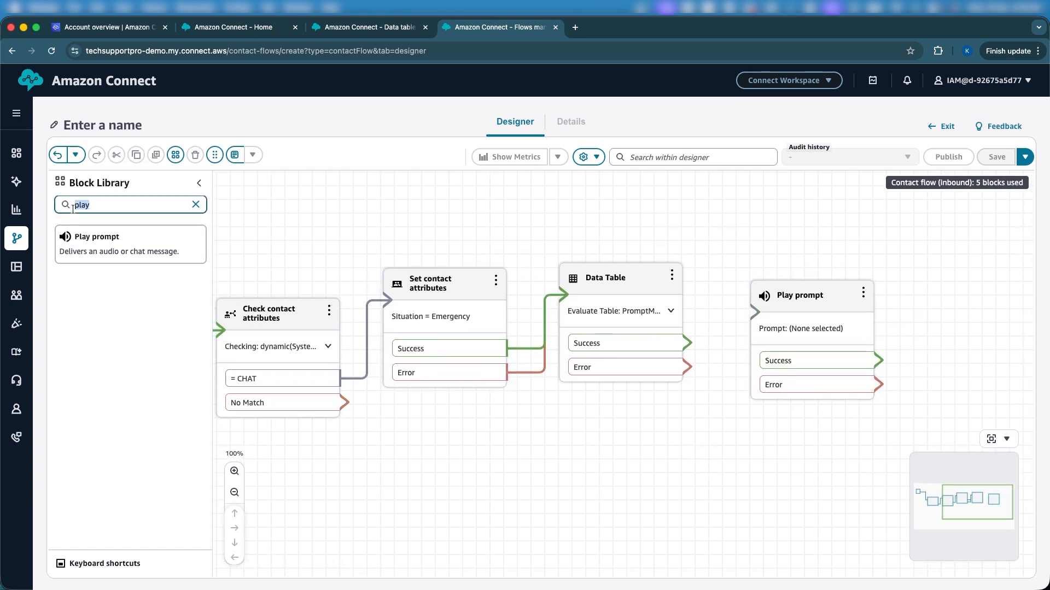
type("disc")
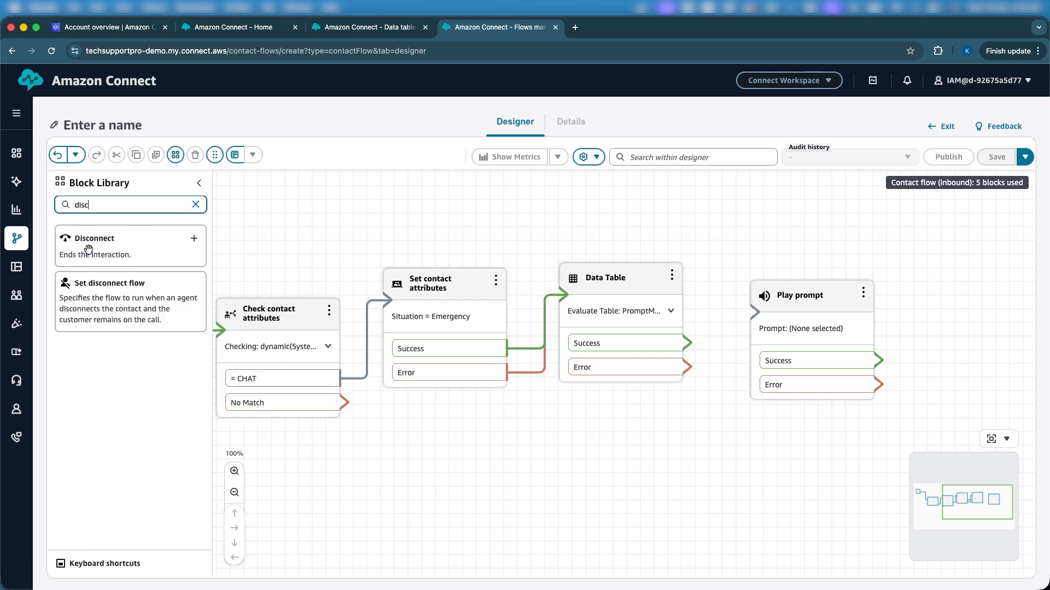
left_click_drag(88, 250, 872, 435)
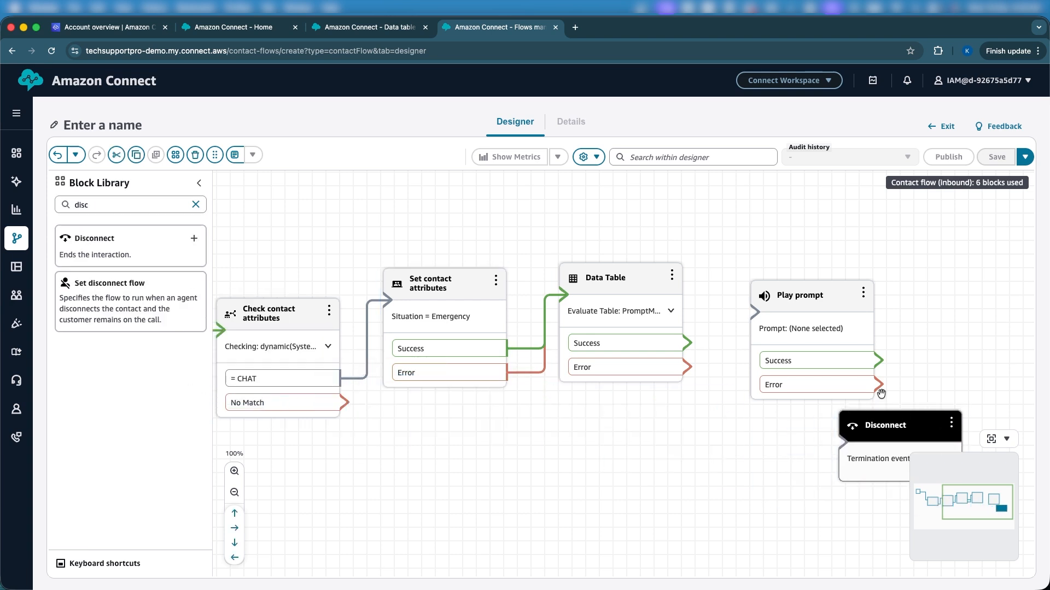
left_click_drag(798, 306, 782, 294)
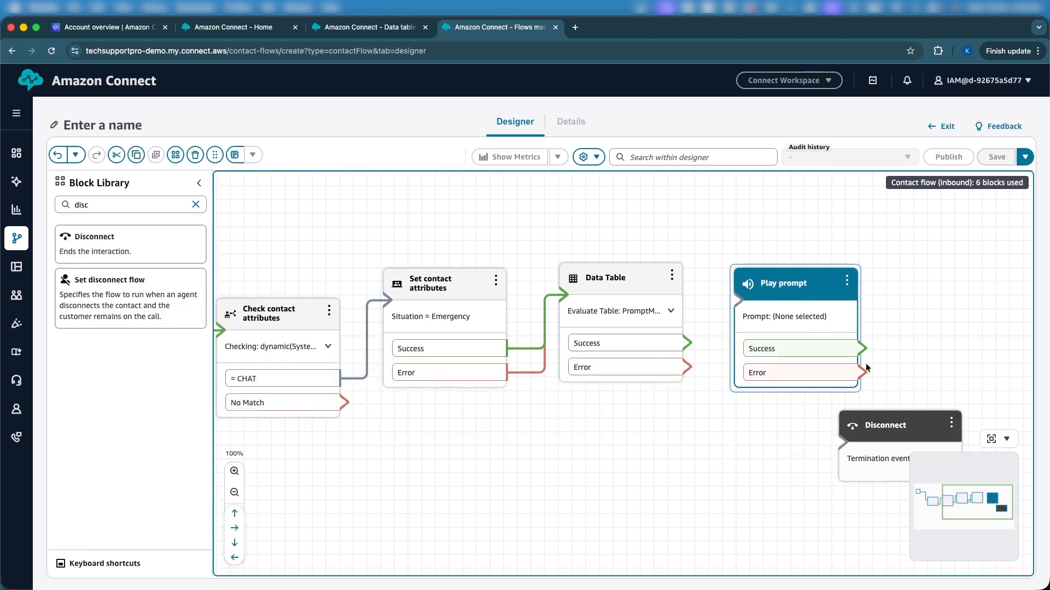
Step: Connect Play prompt's Success and Error branches to Disconnect, and the Data Table block's Success and Error branches to Play prompt
left_click_drag(859, 377, 873, 440)
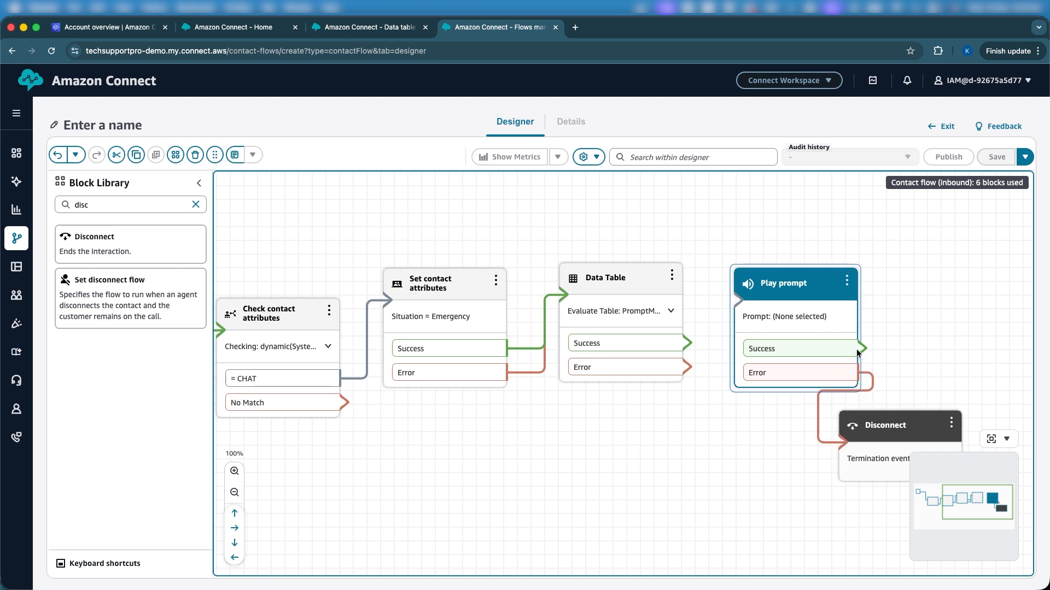
left_click_drag(857, 353, 861, 481)
left_click_drag(688, 343, 722, 302)
left_click_drag(687, 366, 750, 298)
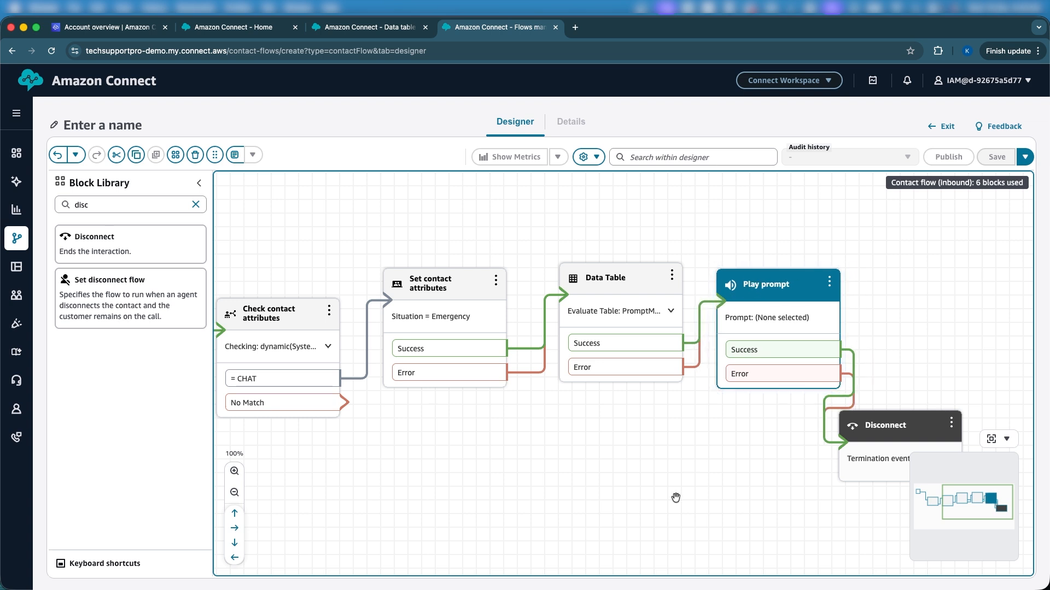
Step: Connect the No Match branch of Check contact attributes to the Disconnect block
left_click_drag(677, 497, 770, 437)
left_click_drag(534, 417, 503, 427)
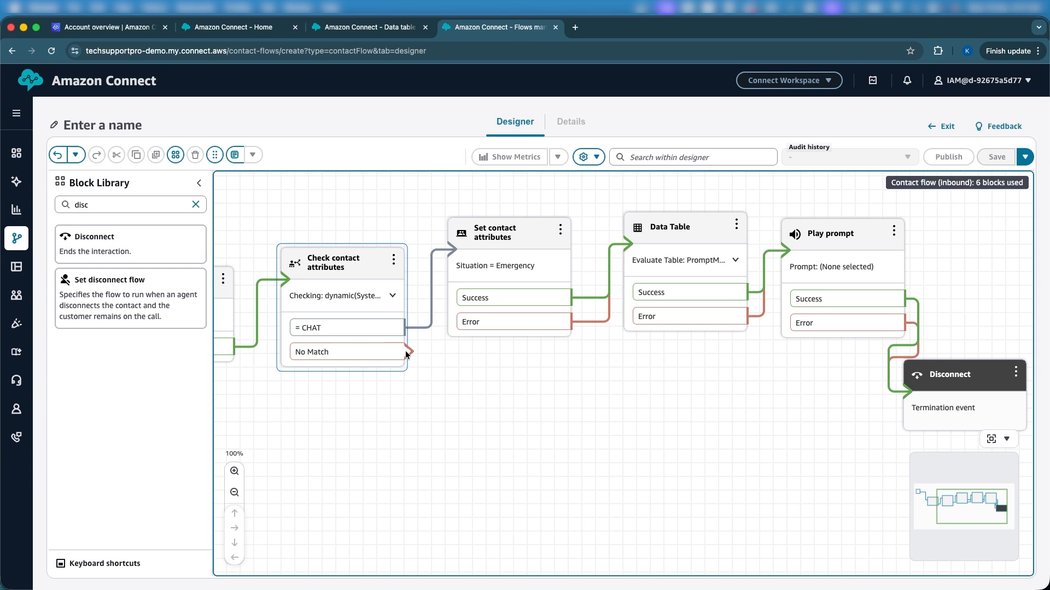
left_click_drag(407, 353, 929, 414)
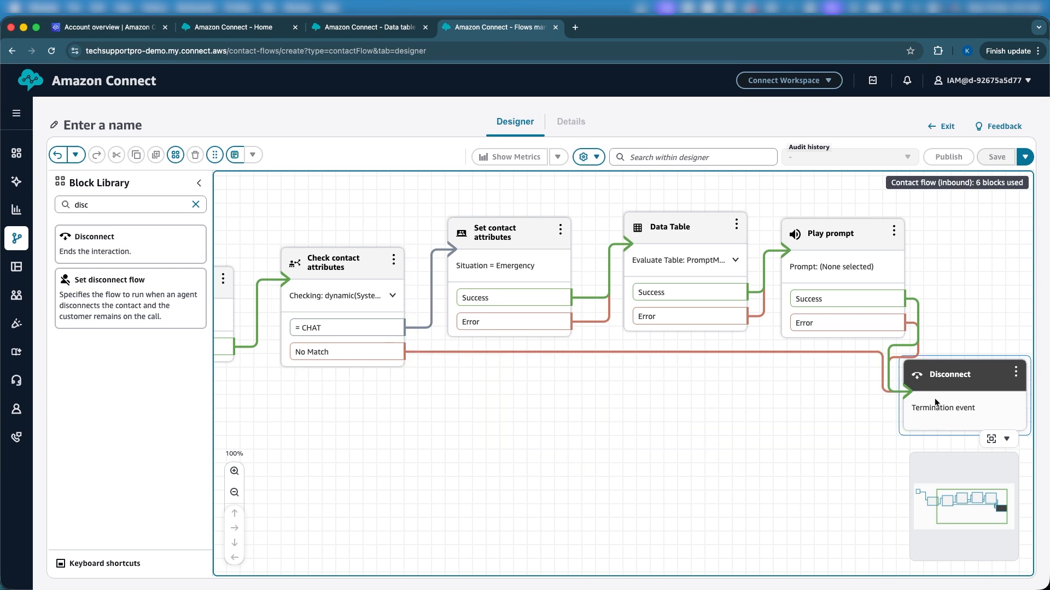
double_click(849, 252)
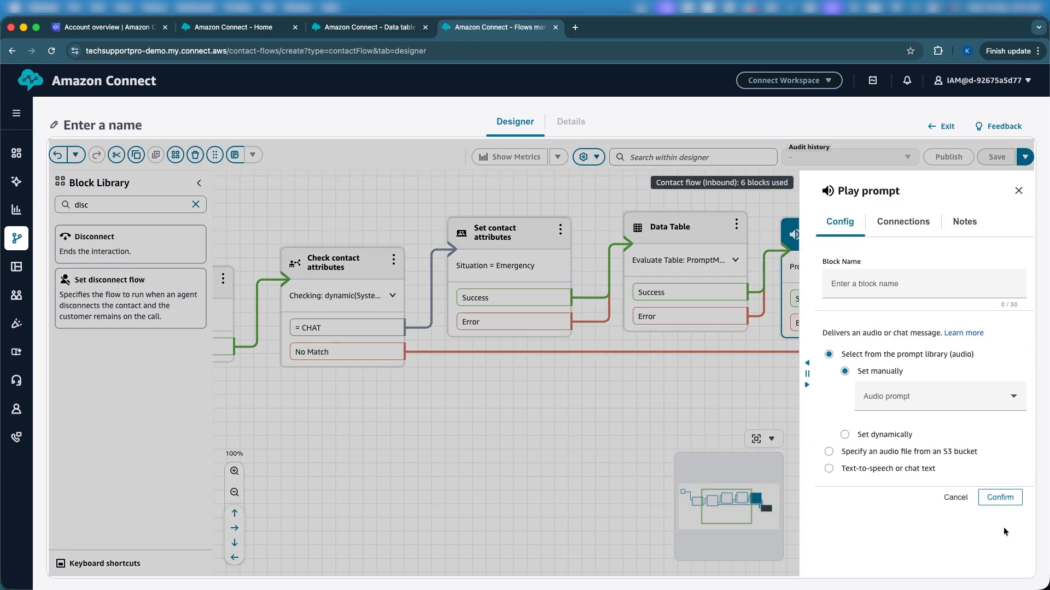
left_click(967, 498)
left_click_drag(630, 480, 758, 500)
left_click(233, 493)
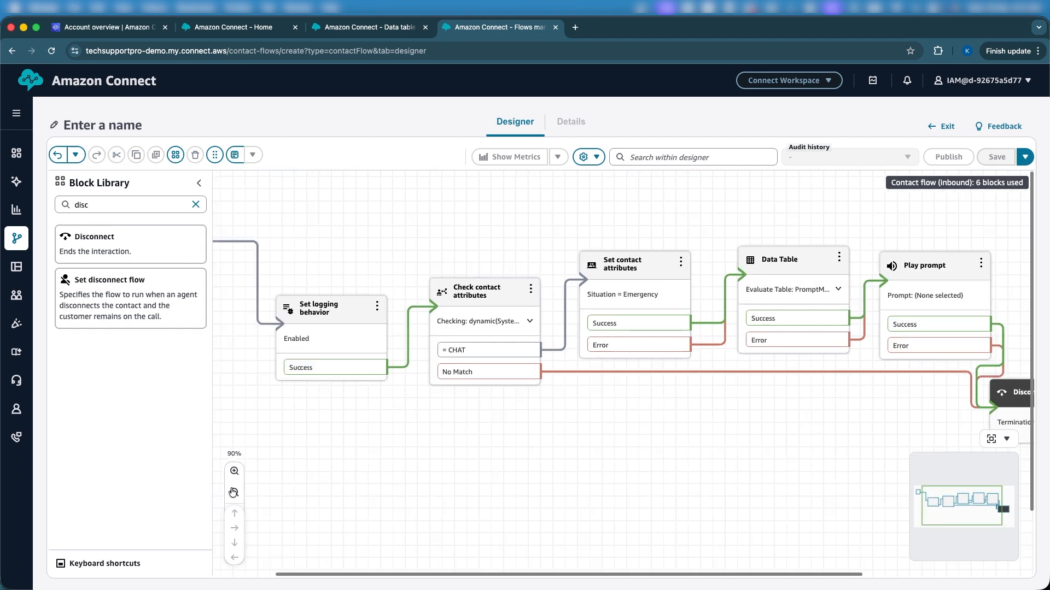
left_click_drag(635, 452, 450, 450)
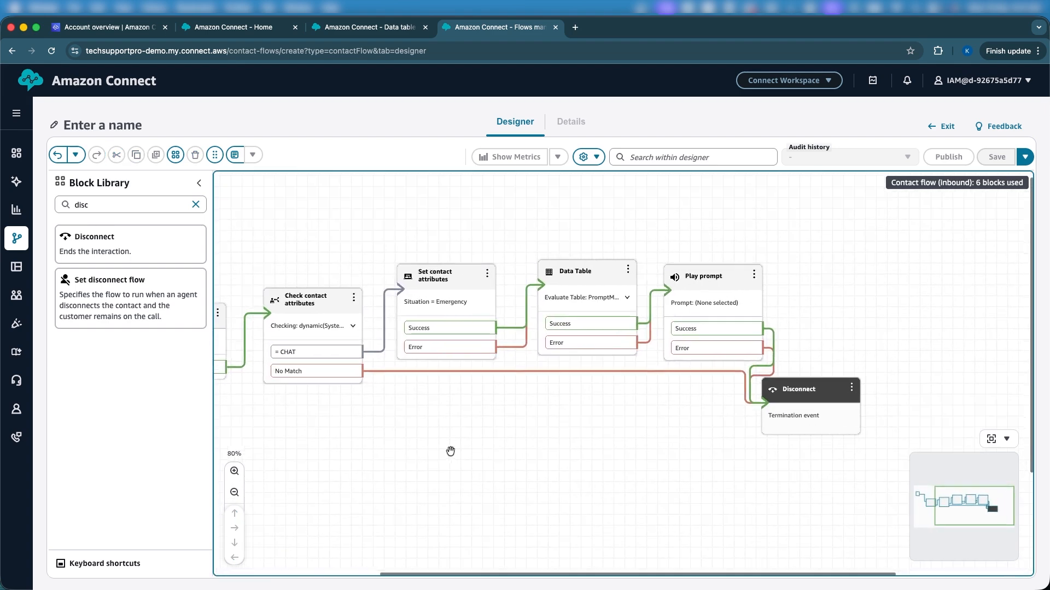
Step: Review the Data Table block's first query, checking its name, primary attribute and retrieved attributes, and leave the configuration without changes
left_click(583, 270)
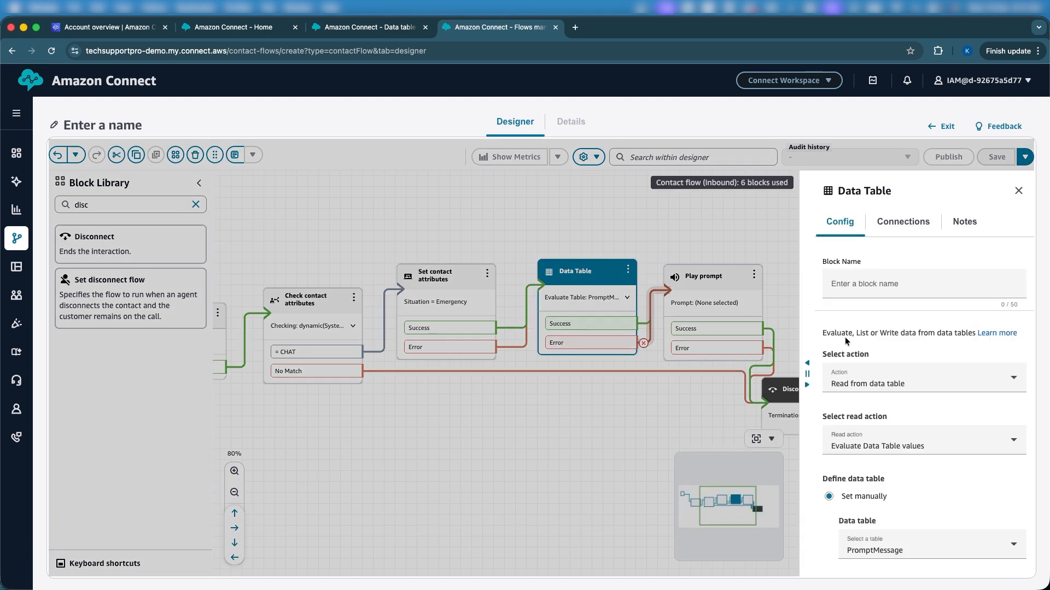
scroll(845, 341, "down", 5)
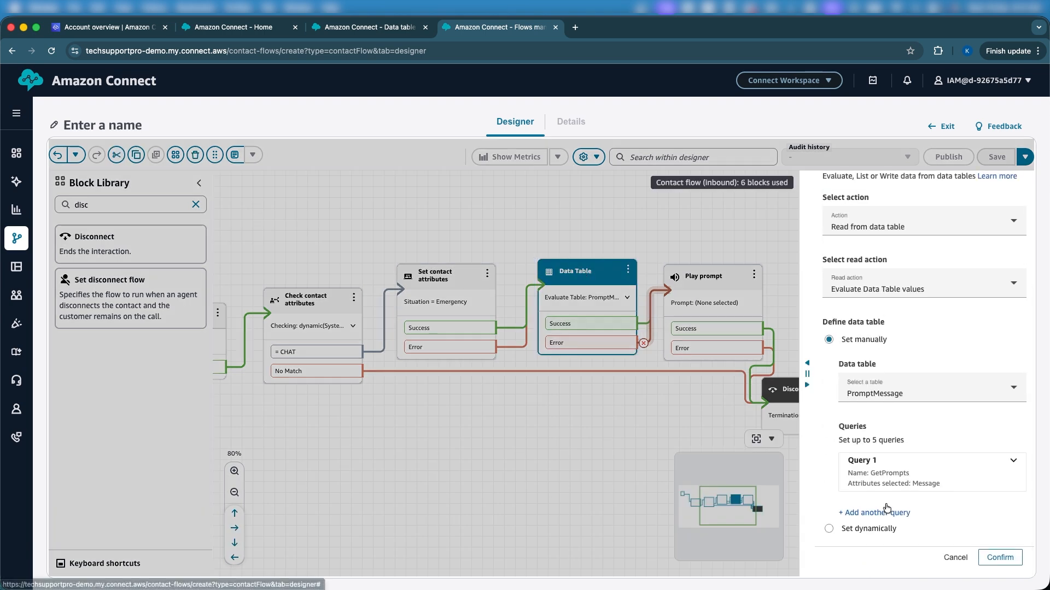
left_click(897, 478)
scroll(911, 504, "down", 5)
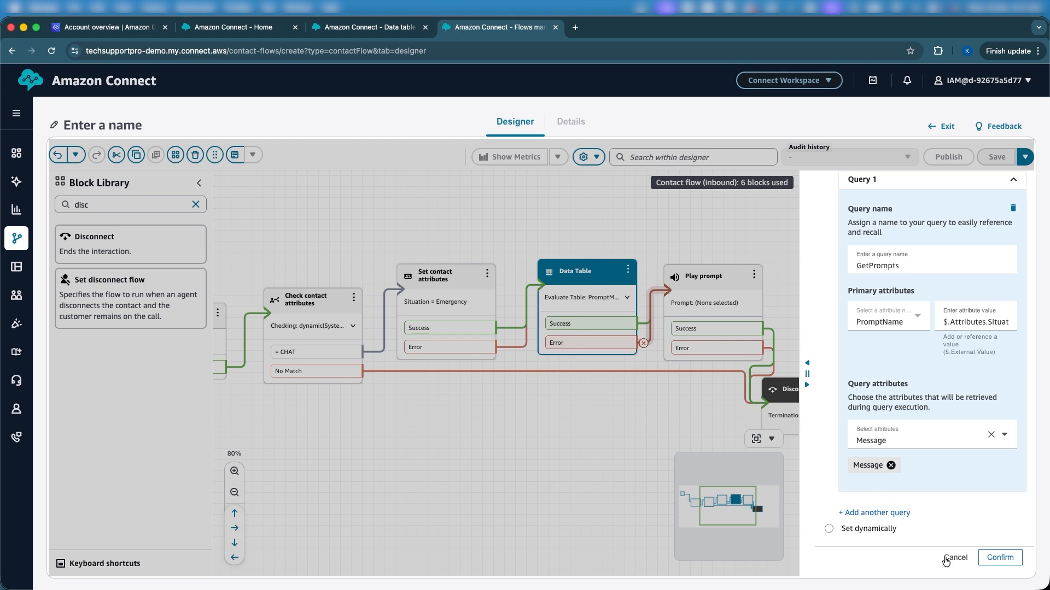
left_click(945, 560)
Step: Move Disconnect and Play prompt farther from the Data Table block and remove both of its connections to Play prompt
left_click_drag(832, 391, 891, 419)
left_click_drag(705, 288, 795, 257)
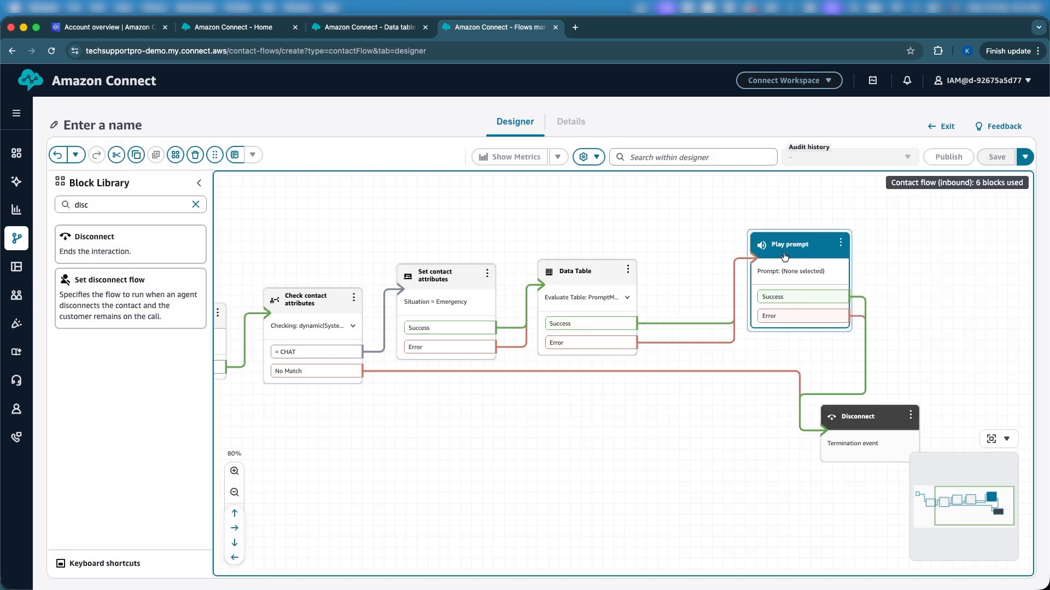
left_click(645, 324)
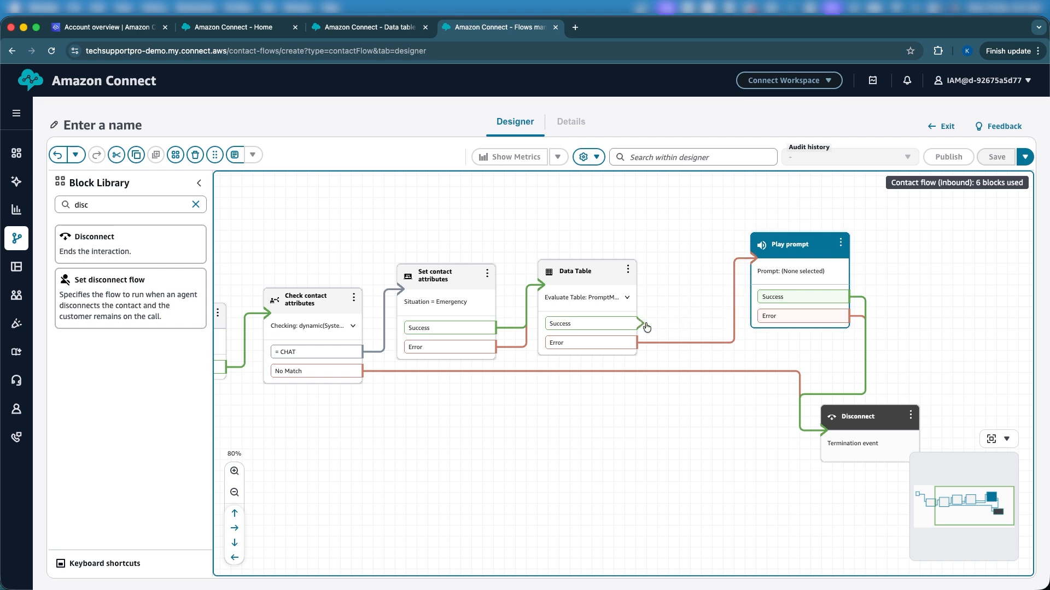
left_click(646, 343)
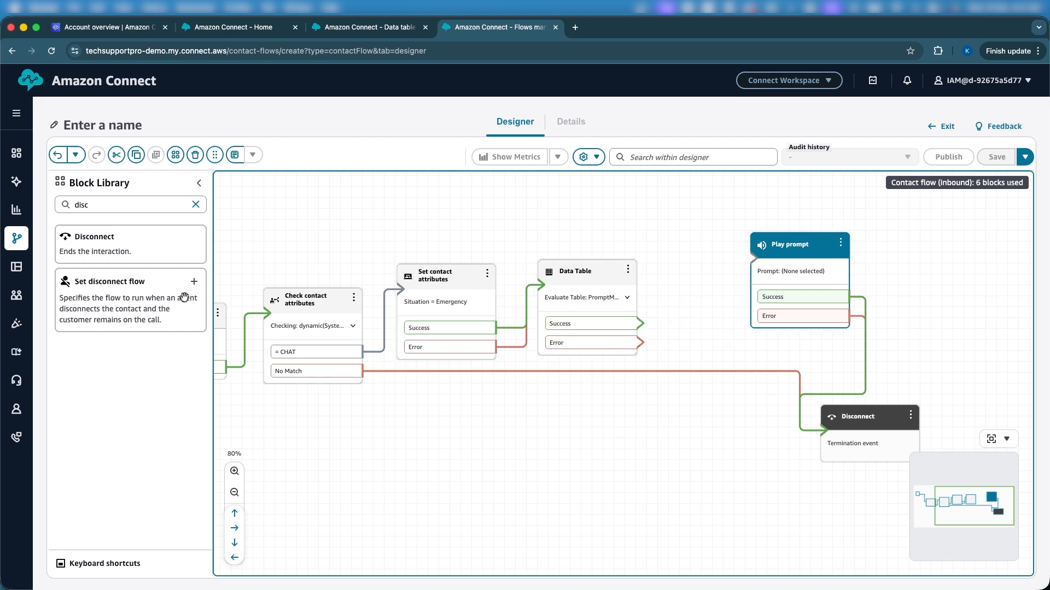
Step: Add a second Set contact attributes block and make room for it between the Data Table and Play prompt blocks
left_click(138, 198)
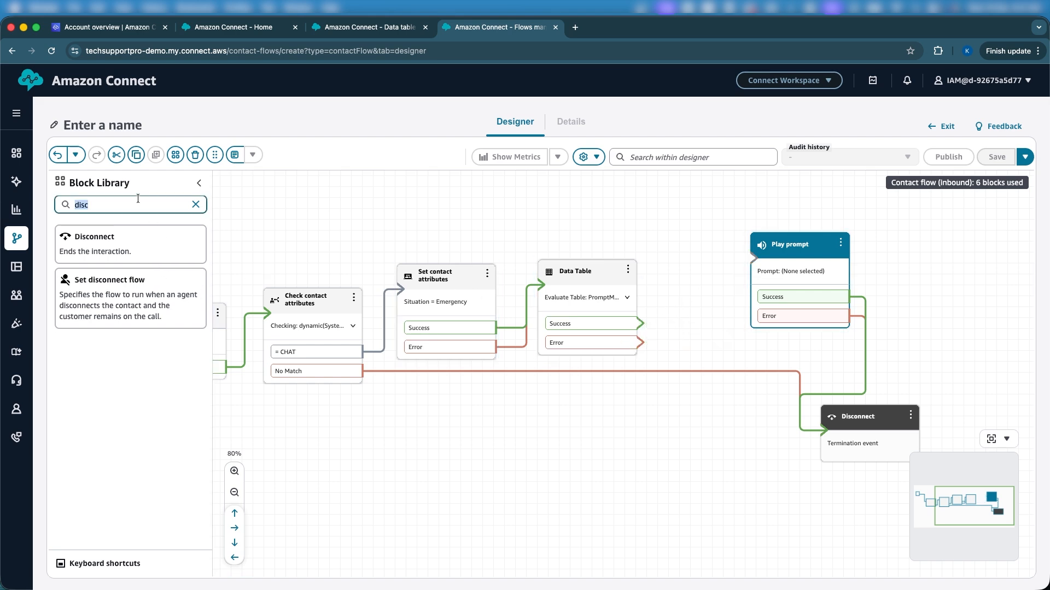
type("set")
left_click_drag(125, 284, 678, 288)
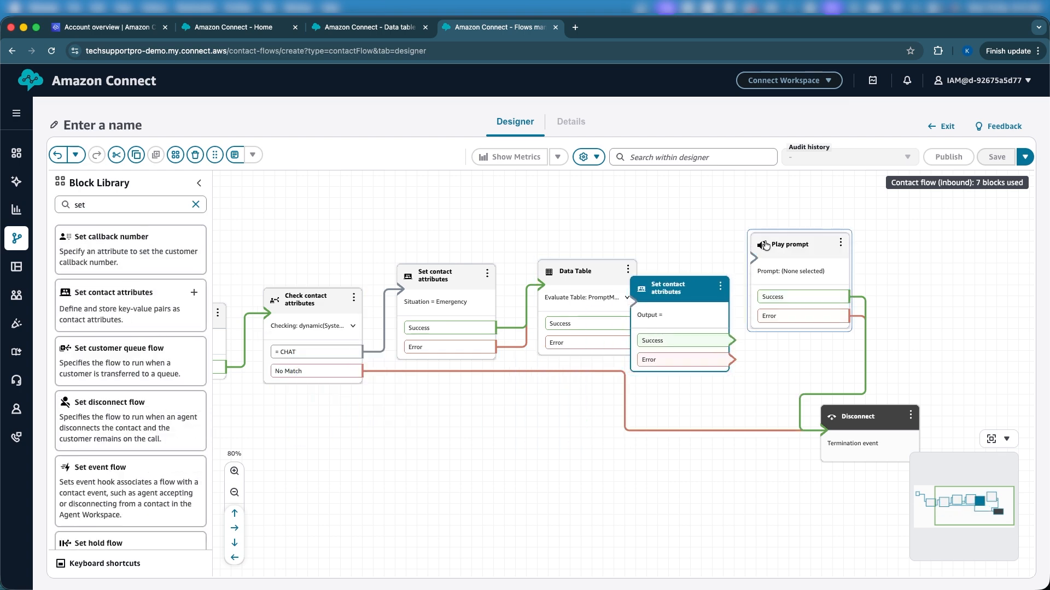
left_click_drag(765, 245, 845, 239)
left_click_drag(678, 290, 728, 268)
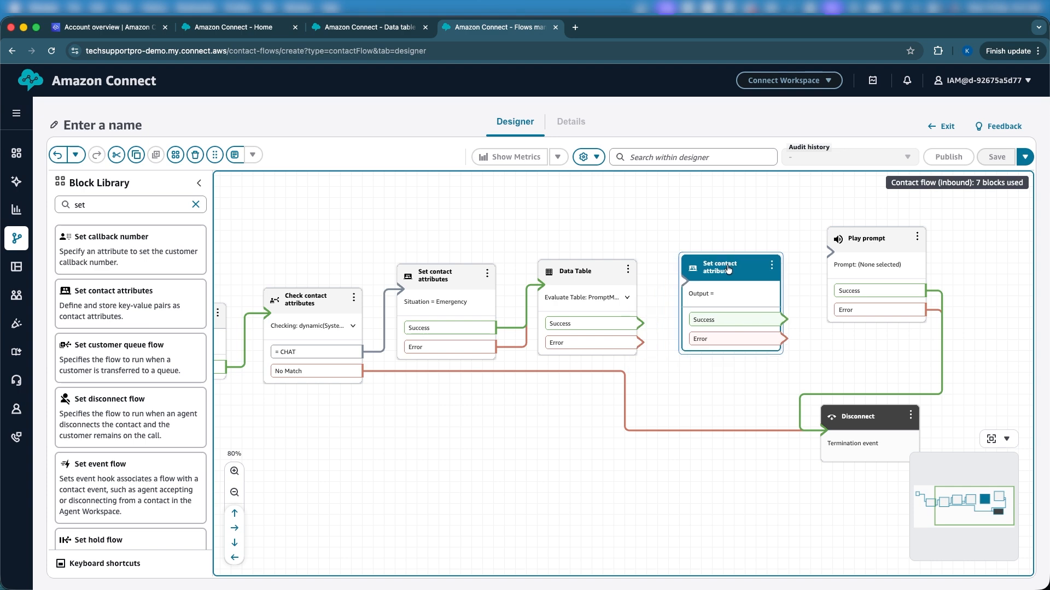
Step: Add an attribute in the User defined namespace with the key TableMessage to the new Set contact attributes block
left_click(728, 268)
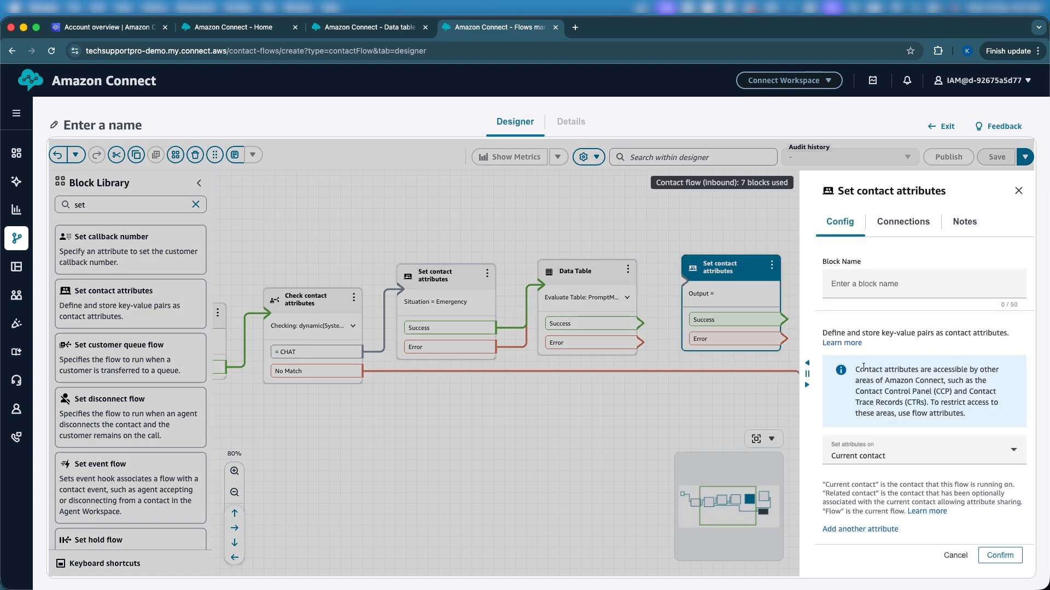
left_click(858, 529)
left_click(874, 420)
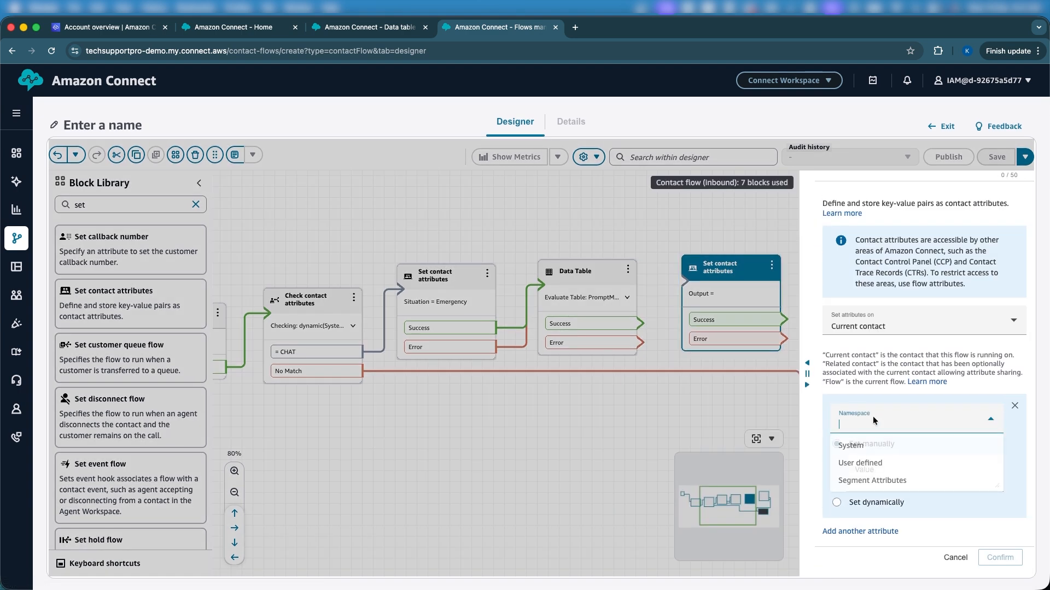
left_click(861, 449)
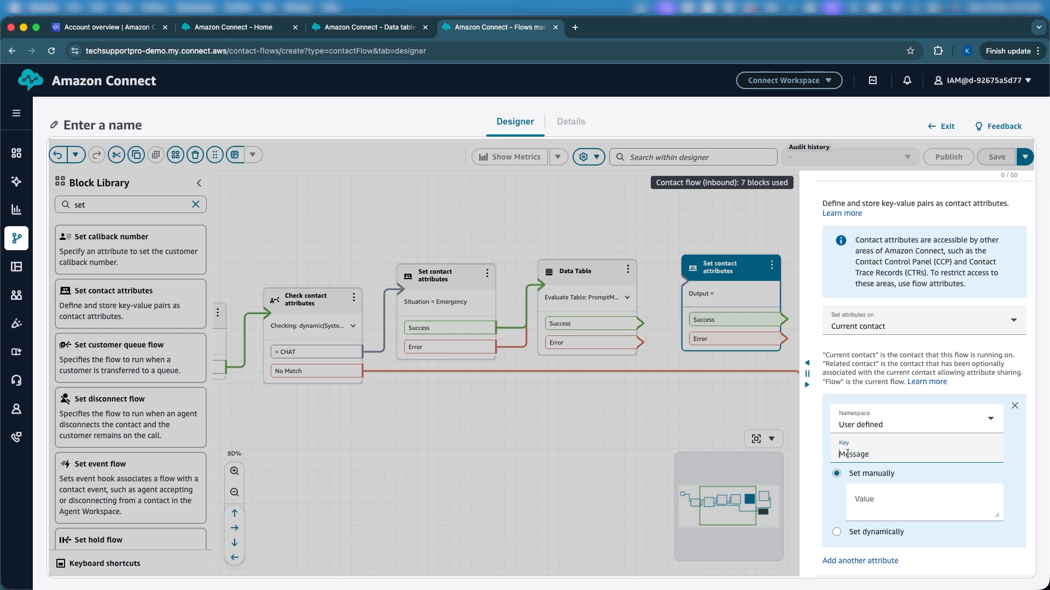
type("Table")
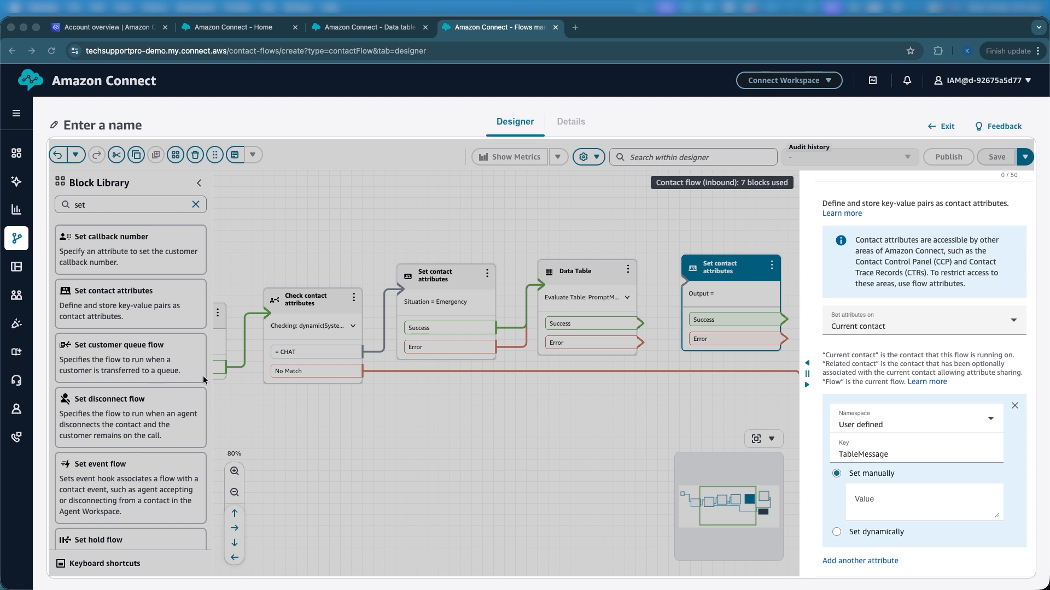
Step: Set the TableMessage attribute's value manually to $.DataTables.GetPrompts.Message
left_click(860, 501)
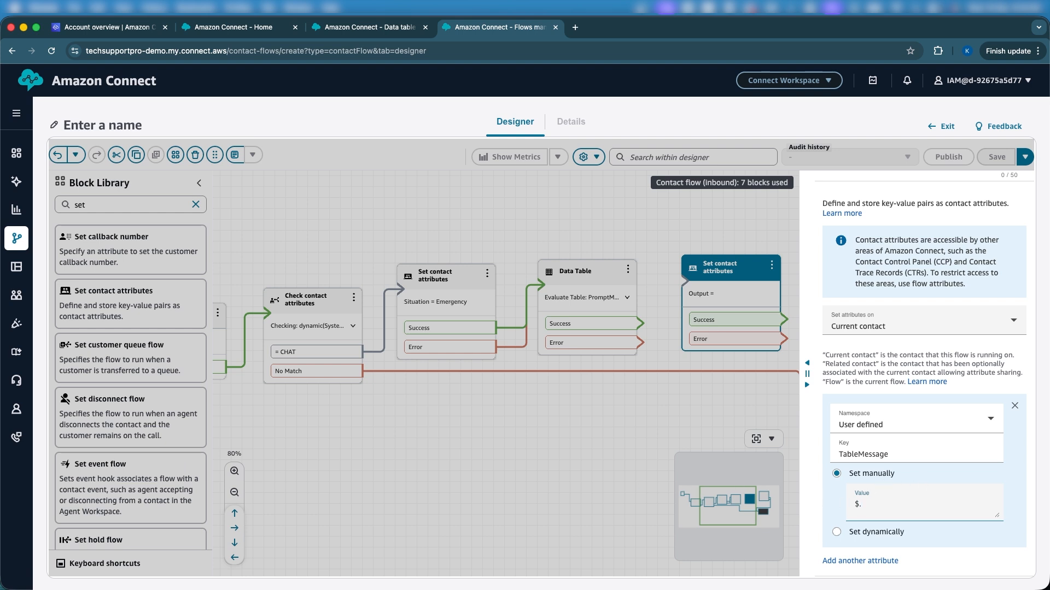
key("super+Tab")
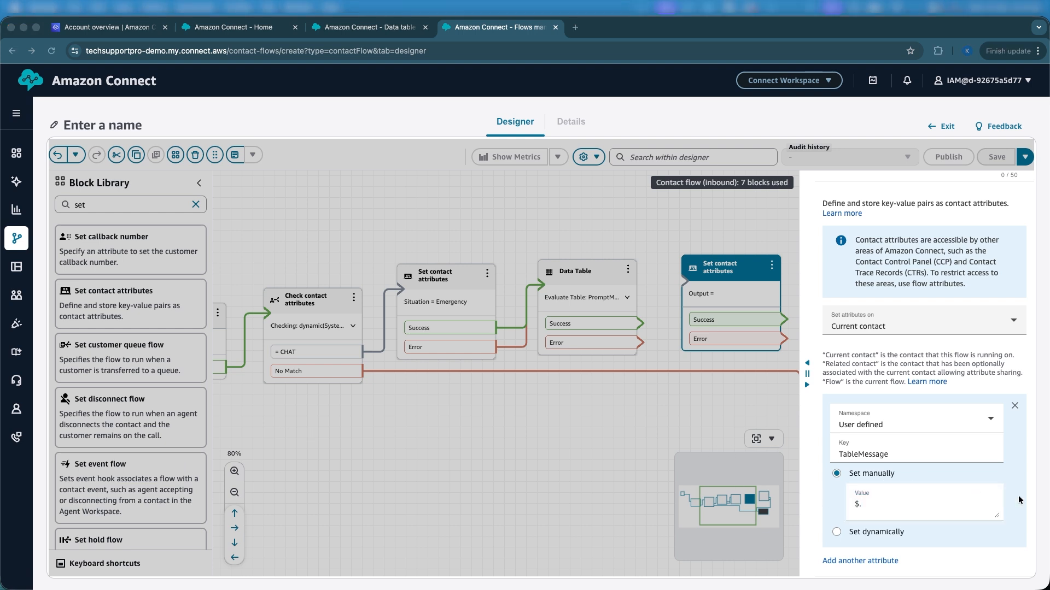
left_click(900, 514)
type("$.DataTables.GetPrompts.Message")
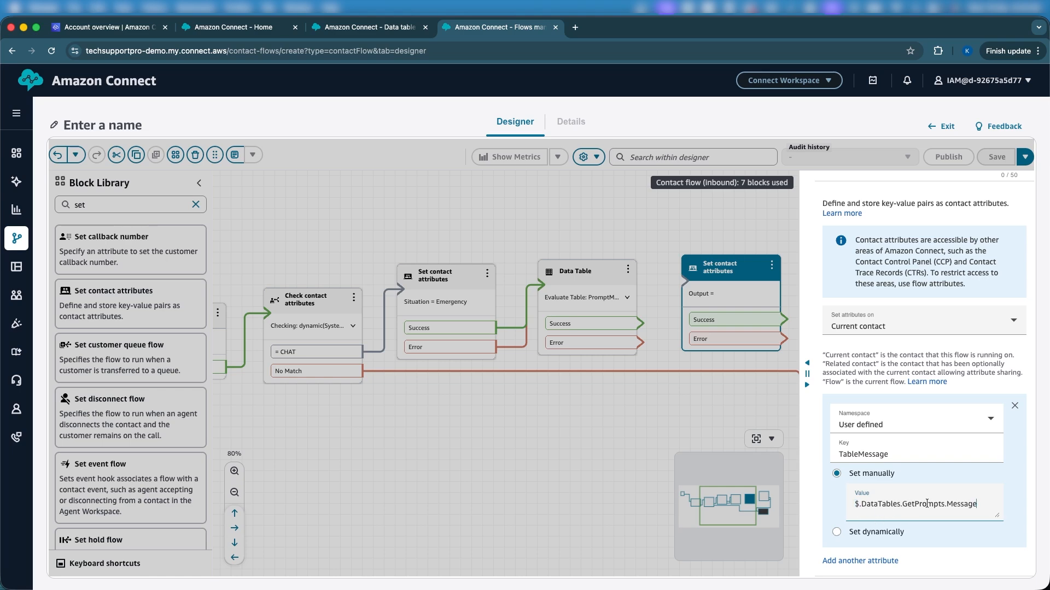
Step: Examine the DataTables, GetPrompts and Message parts of the TableMessage attribute's value
triple_click(958, 504)
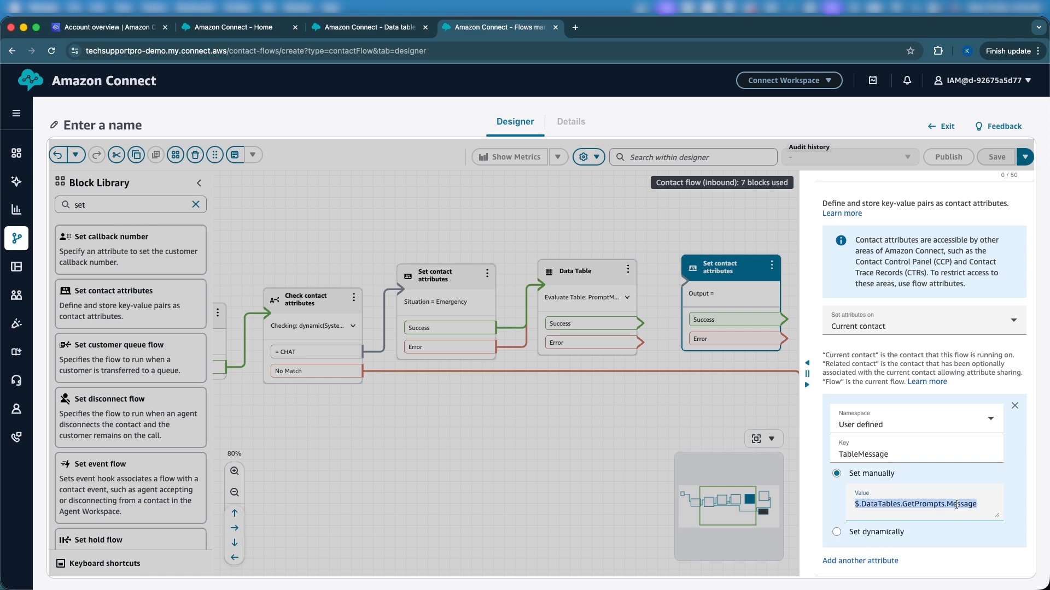
double_click(877, 504)
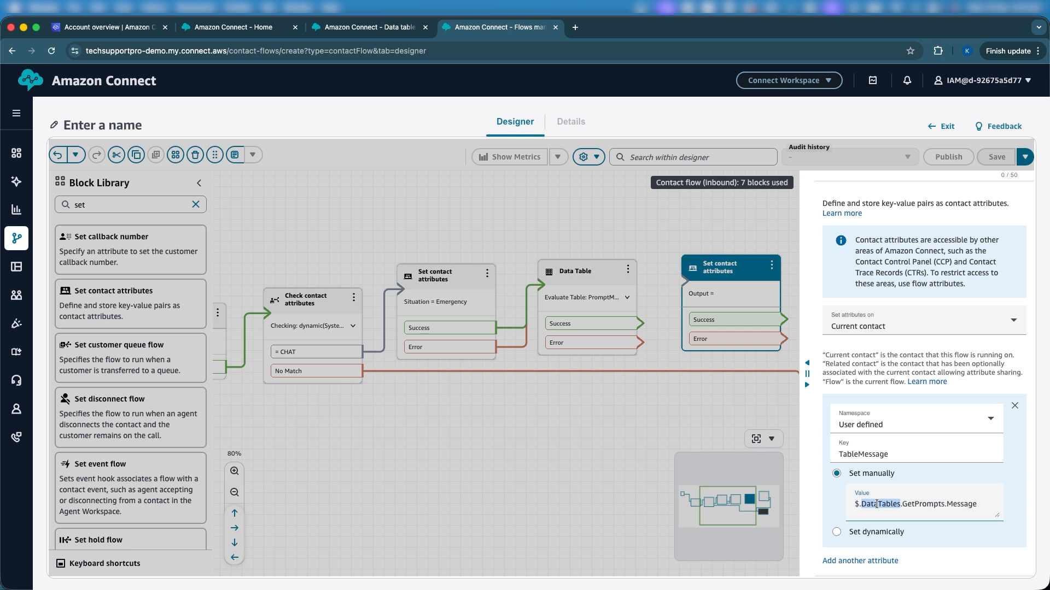
double_click(926, 504)
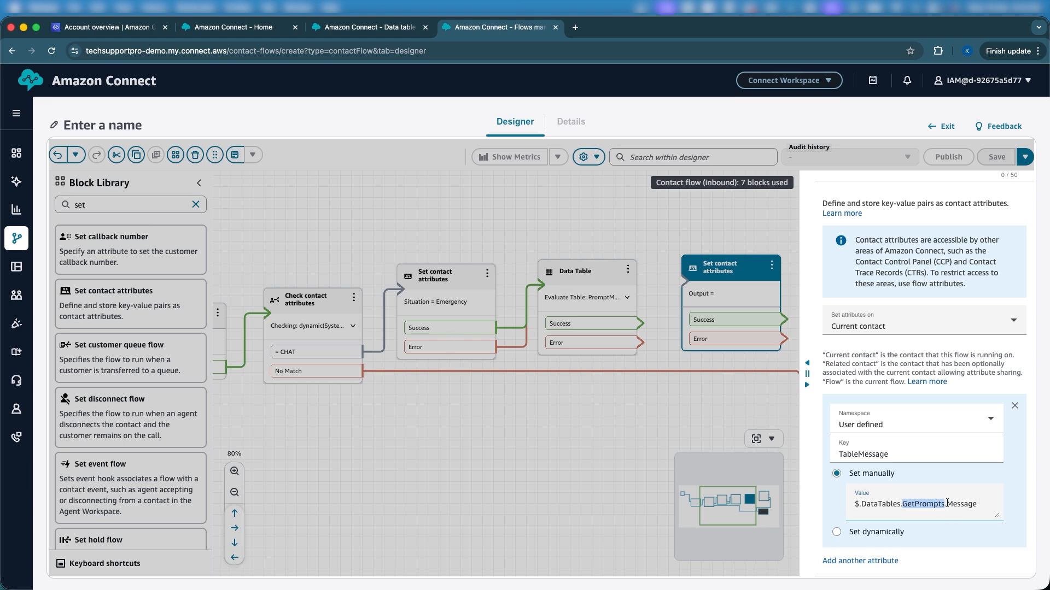
triple_click(947, 503)
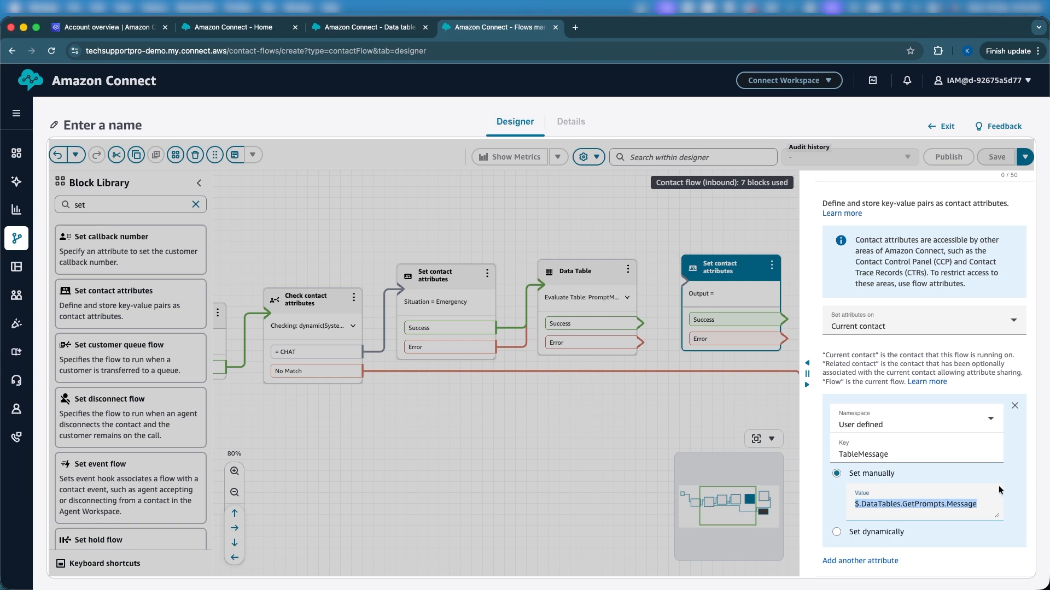
scroll(999, 490, "down", 1)
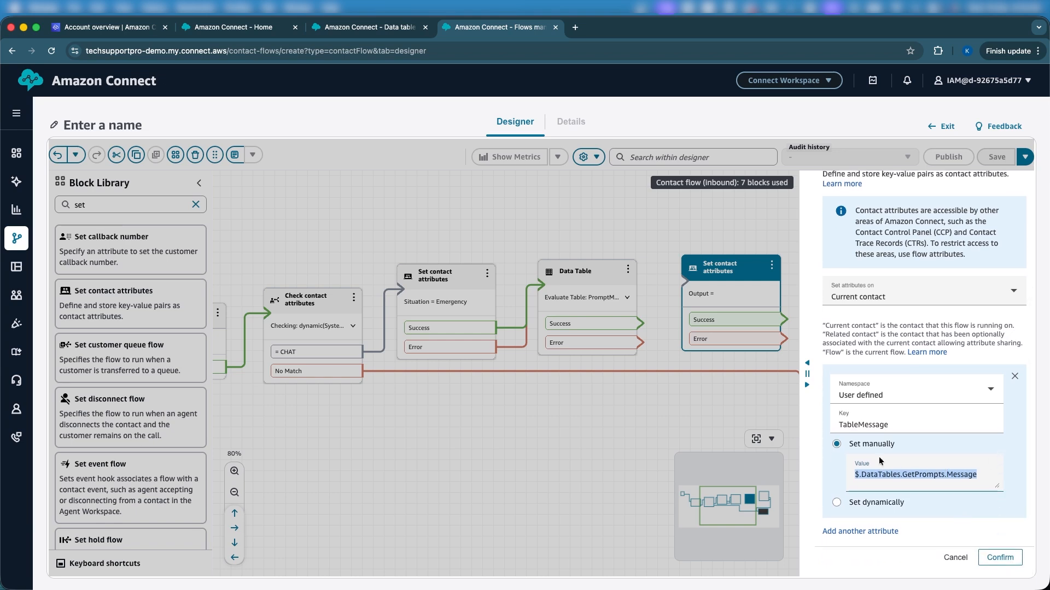
triple_click(898, 474)
triple_click(895, 474)
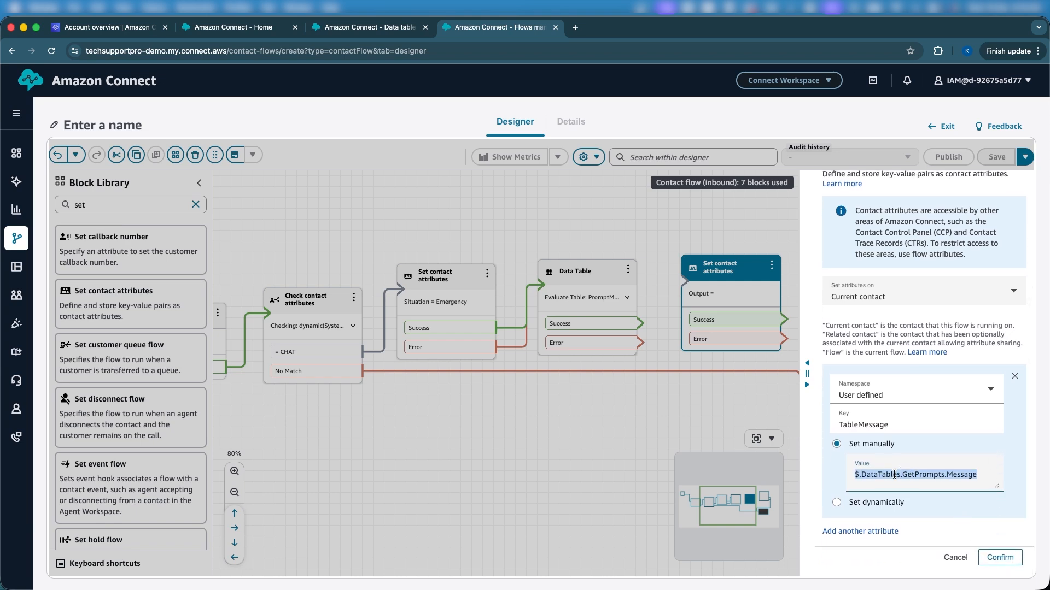
Step: Search Google in a new browser tab for "amazon connect contact attributes json"
left_click(574, 28)
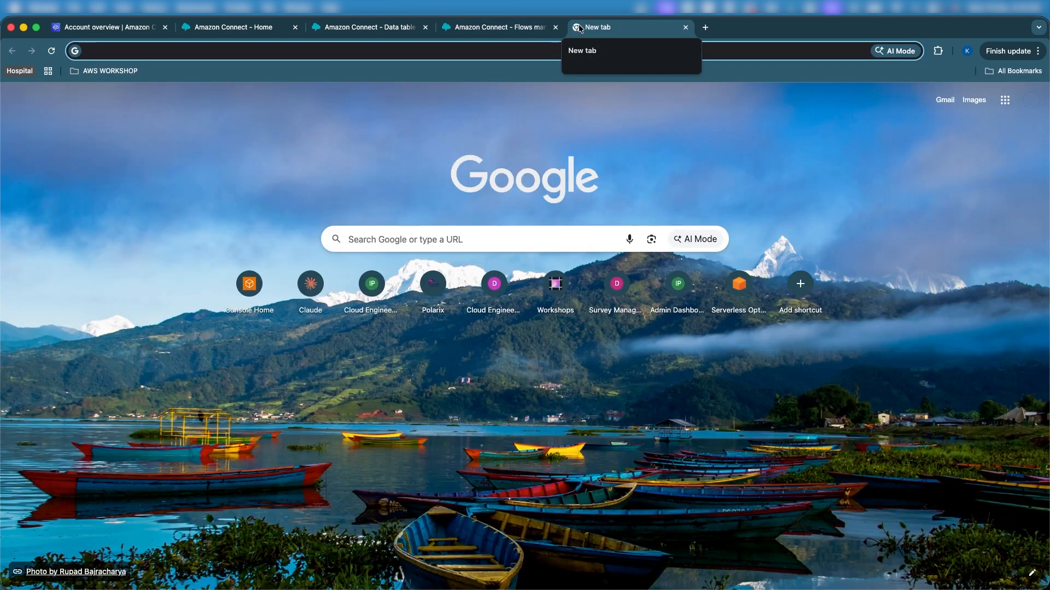
type("ama")
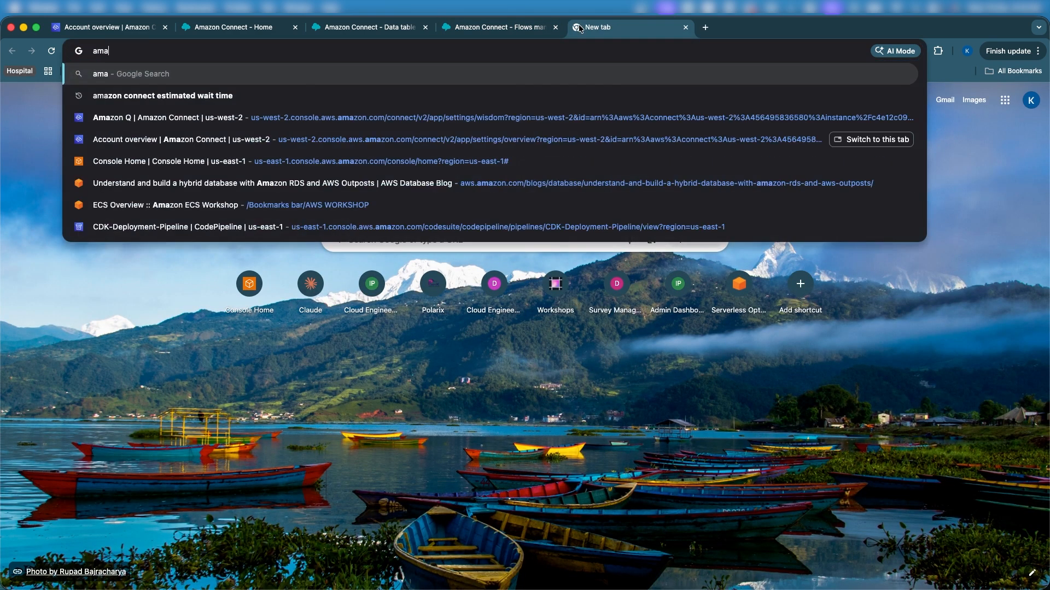
type("zon con")
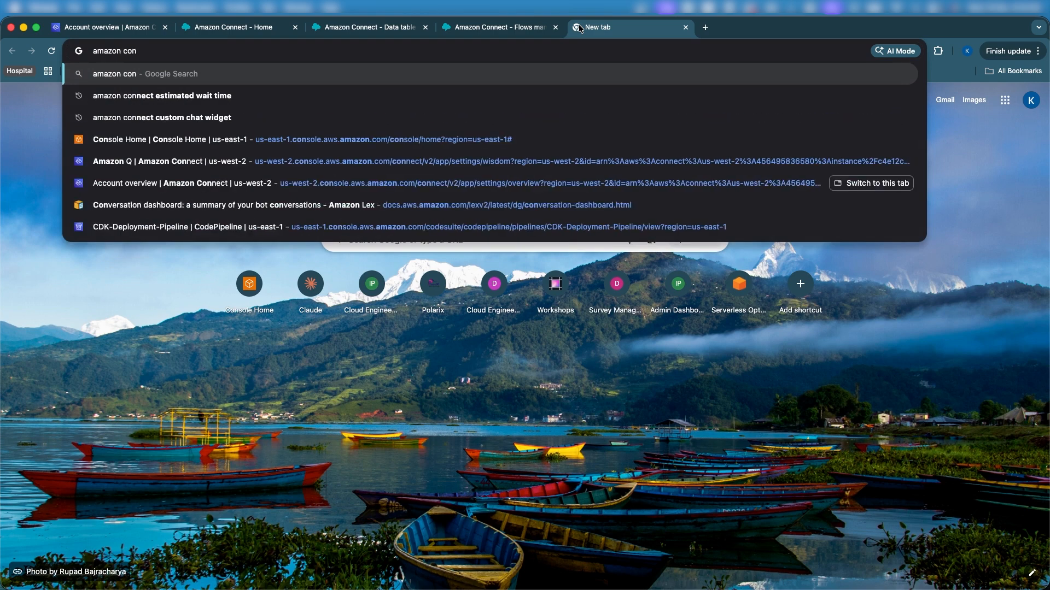
type("nect conta")
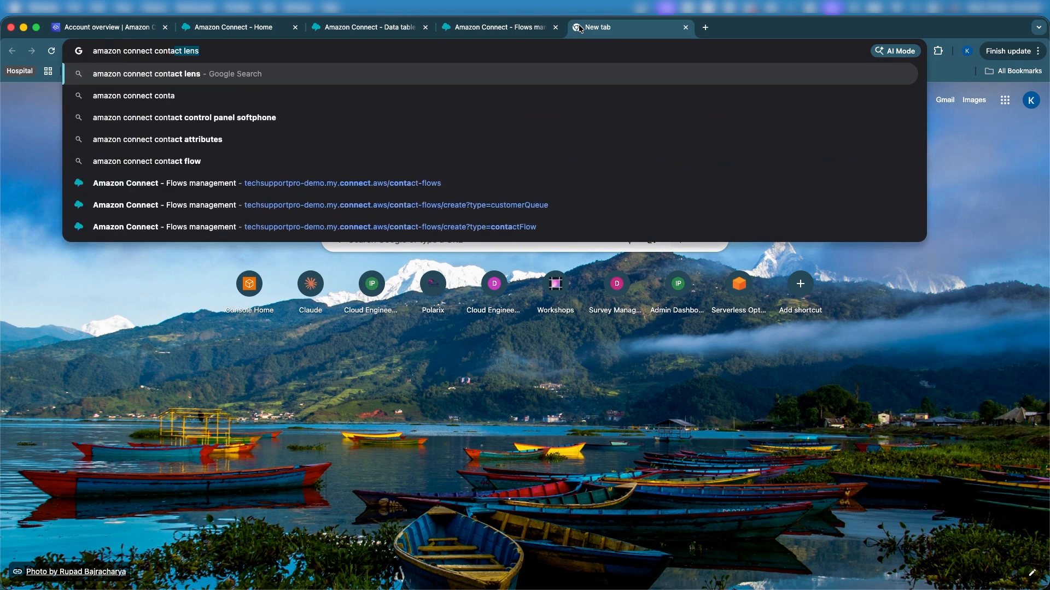
type("ct attr")
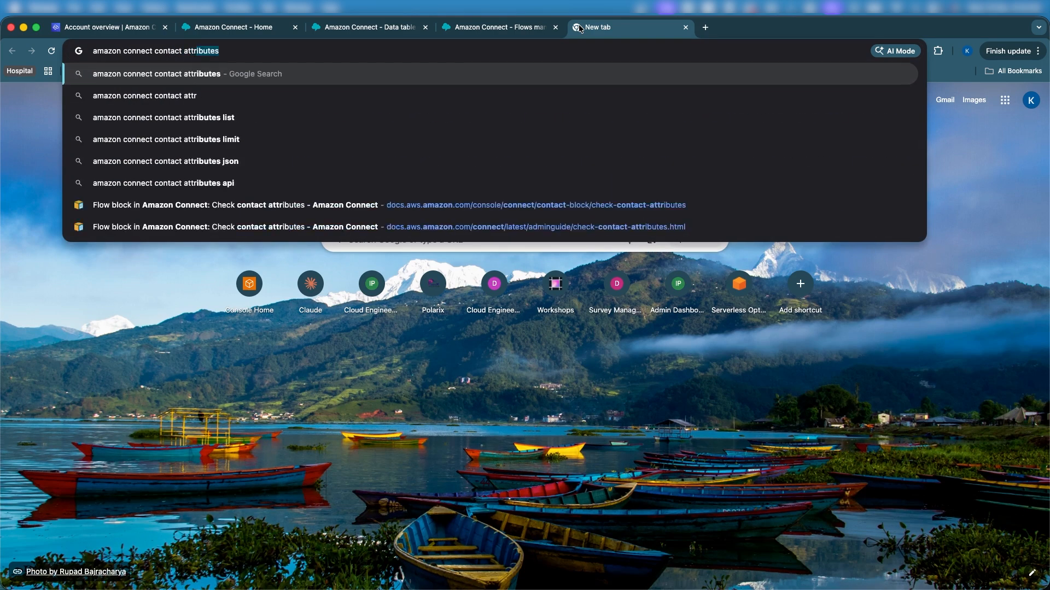
type("ibutes json")
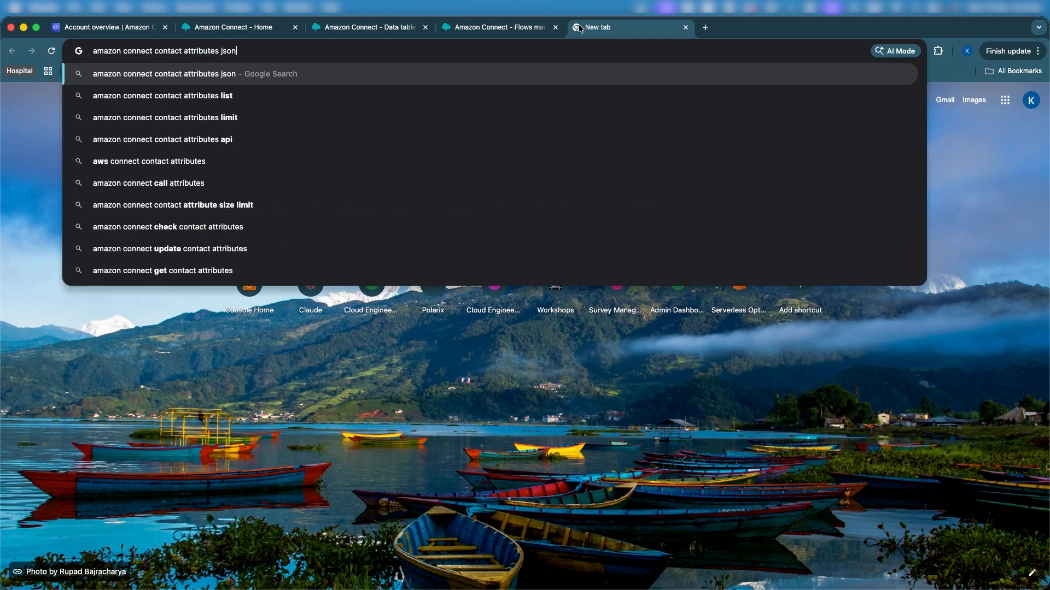
key("Return")
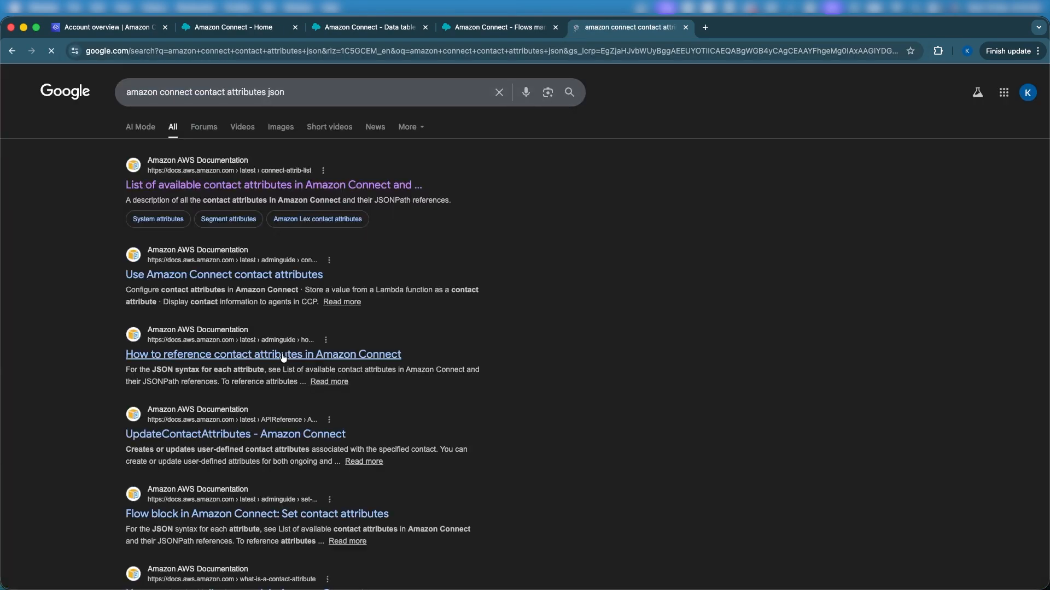
Step: Open the AWS documentation result "List of available contact attributes in Amazon Connect" in a separate browser tab and switch to it
right_click(284, 191)
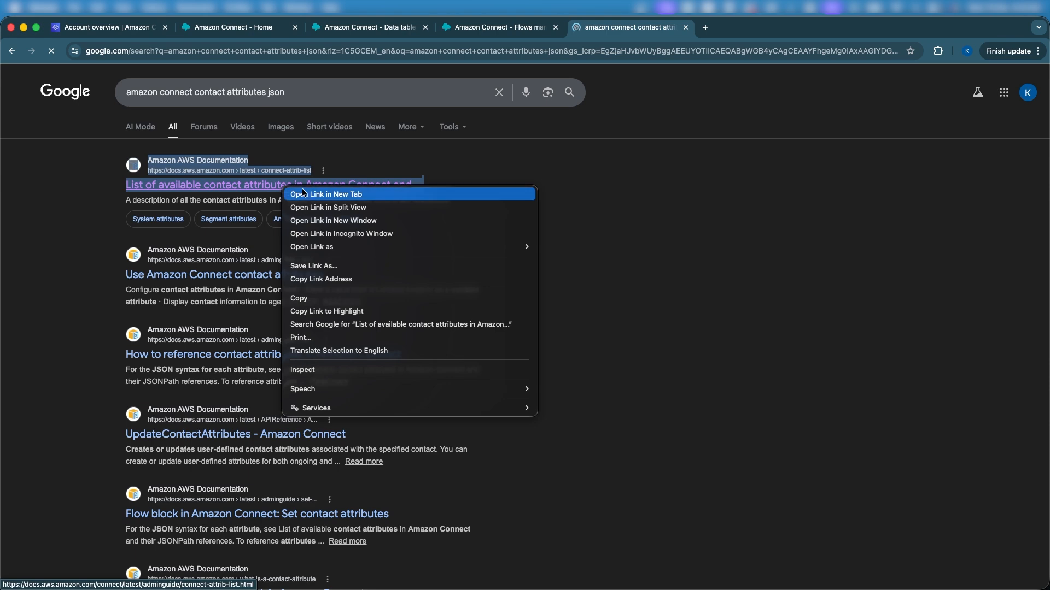
left_click(310, 194)
left_click(728, 20)
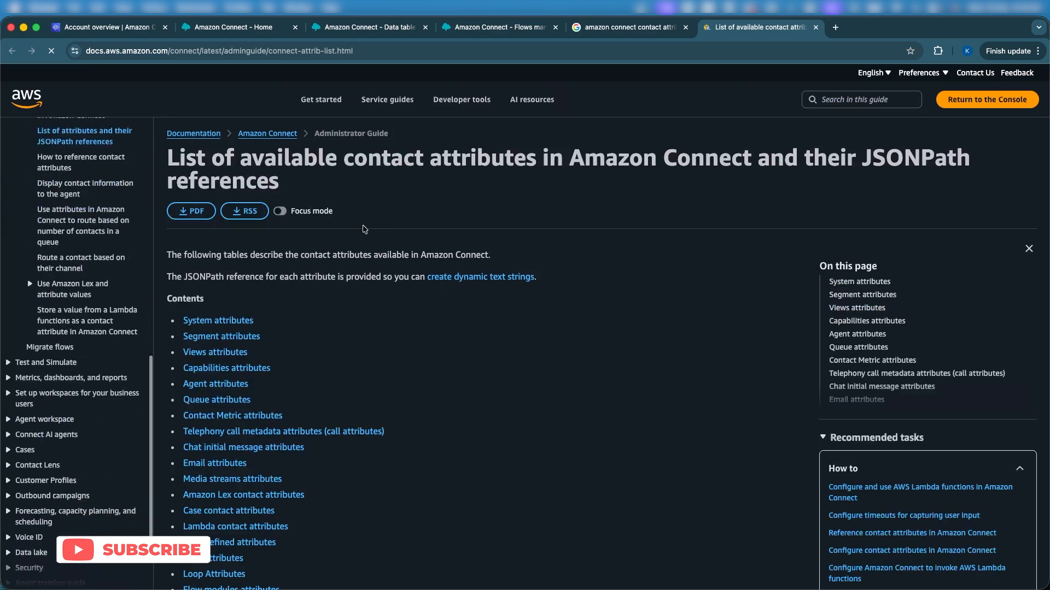
Step: Find the Data Table attributes section and examine the JSONPath reference for evaluated query results, including its query name and attribute name parts
scroll(266, 355, "down", 5)
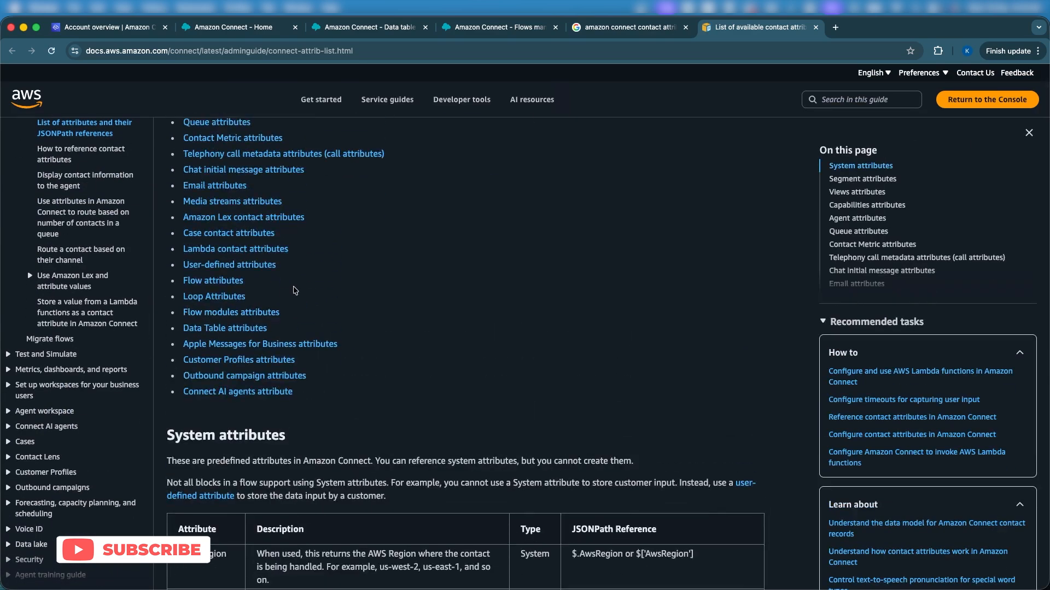
scroll(670, 465, "down", 10)
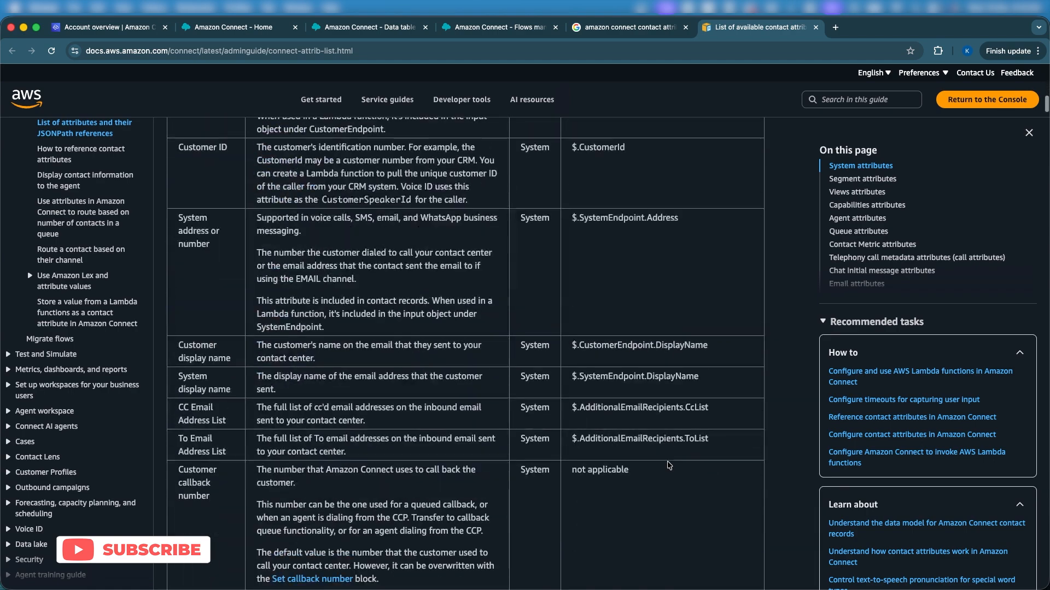
scroll(670, 466, "down", 6)
scroll(864, 238, "down", 4)
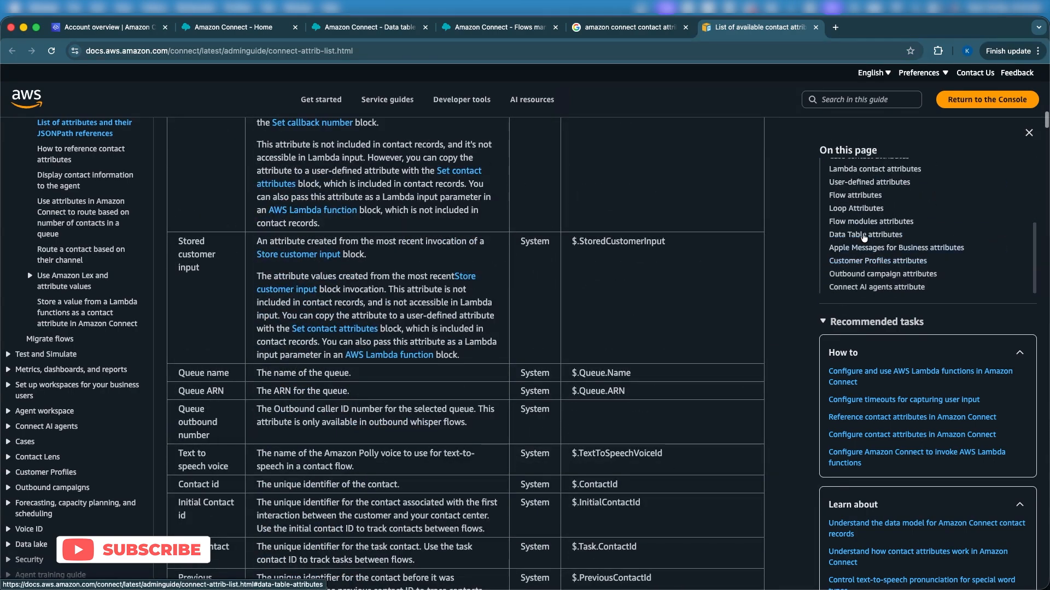
left_click(864, 238)
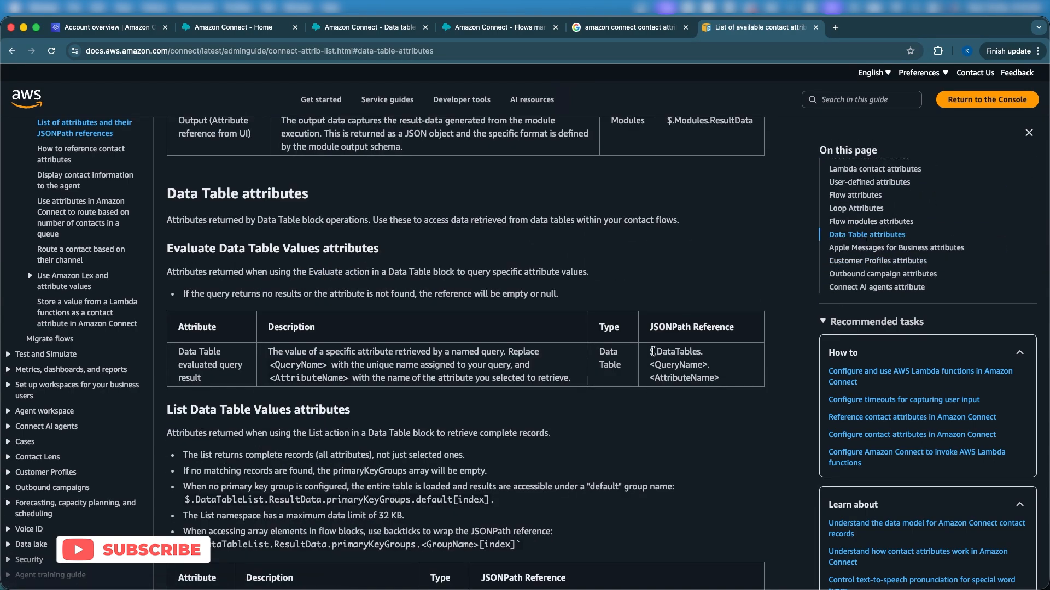
left_click_drag(650, 351, 710, 365)
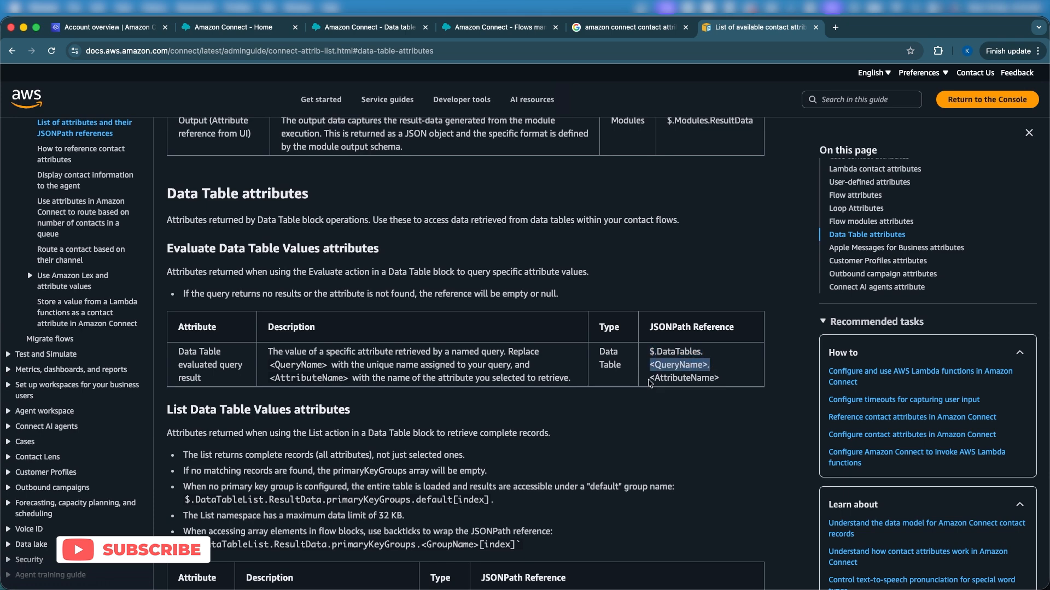
left_click_drag(650, 378, 714, 378)
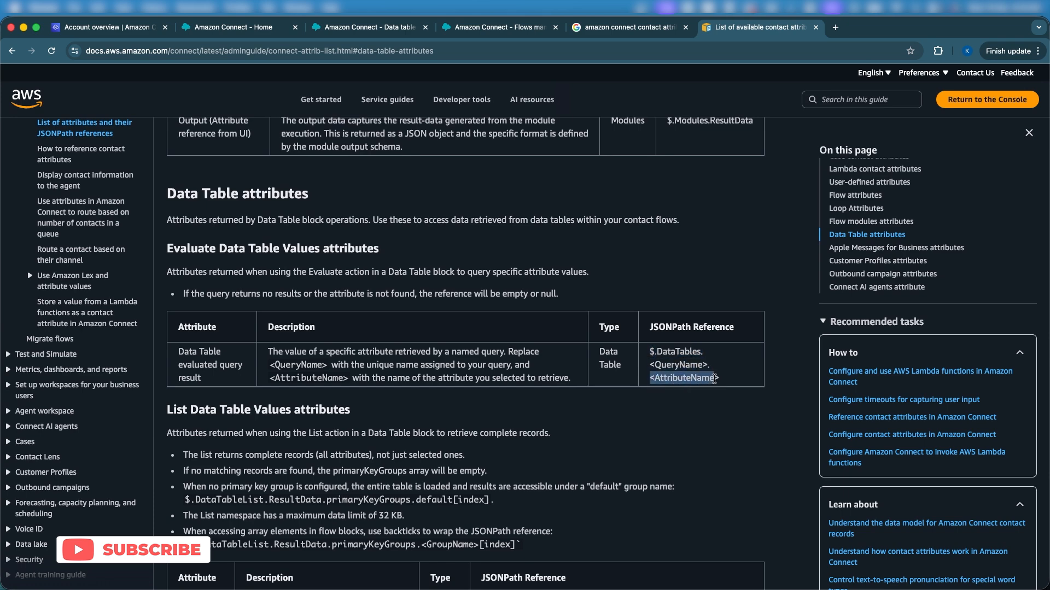
Step: Return to the Amazon Connect flow designer, copy the TableMessage key and confirm the Set contact attributes settings
left_click(500, 30)
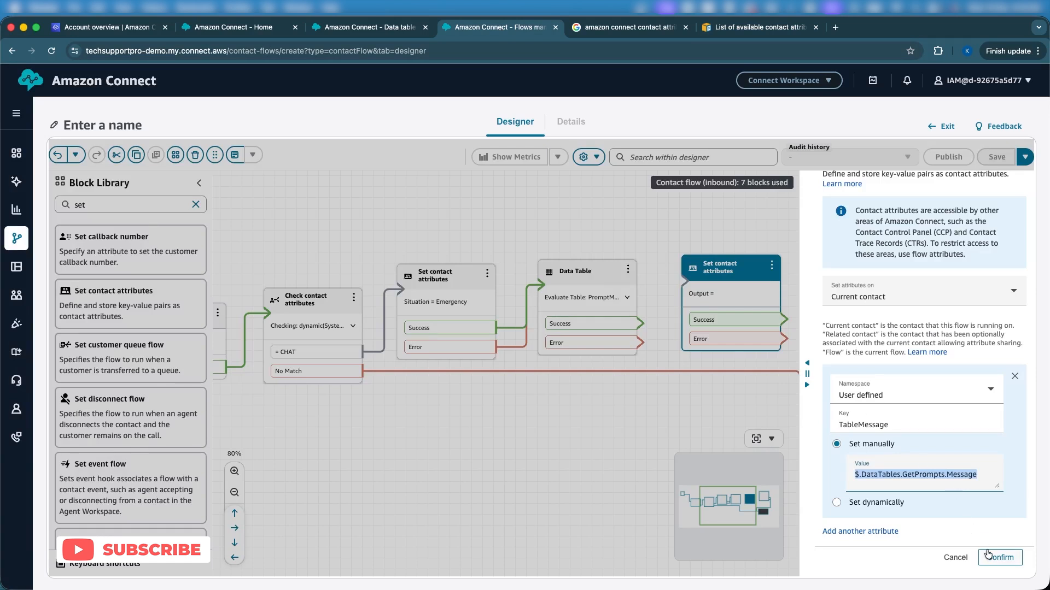
double_click(872, 428)
key("ctrl+c")
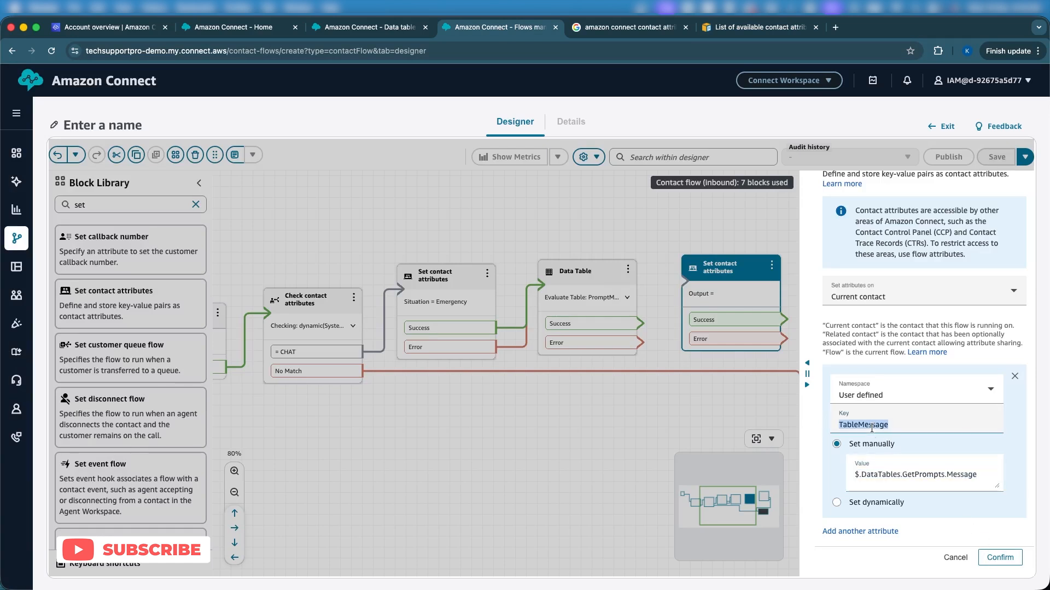
left_click(1014, 562)
Step: Connect Data Table's Success and Error branches to the new Set contact attributes block, and that block's Success and Error branches to Play prompt
left_click_drag(642, 324, 699, 298)
left_click_drag(641, 344, 698, 296)
left_click_drag(784, 319, 833, 264)
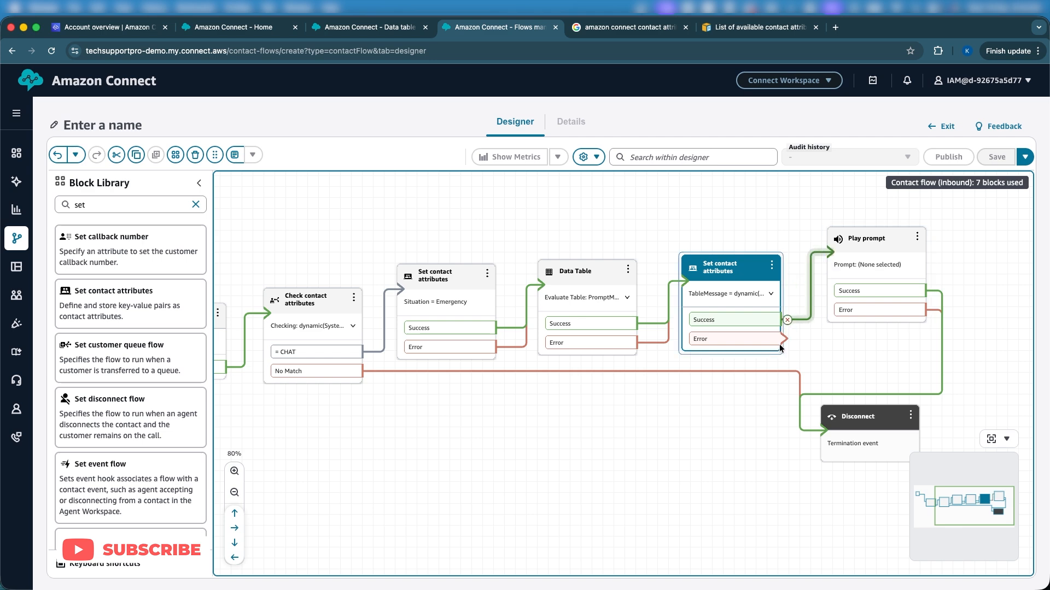
left_click_drag(781, 339, 844, 247)
Step: Configure Play prompt for text-to-speech or chat text set dynamically from the User defined namespace with the key TableMessage
left_click(845, 247)
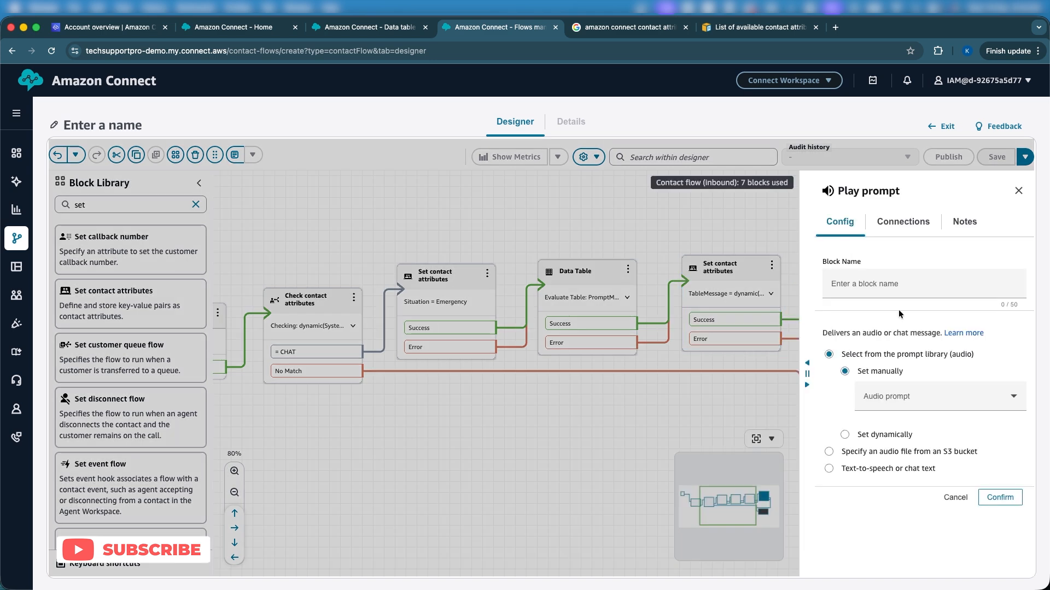
left_click(875, 434)
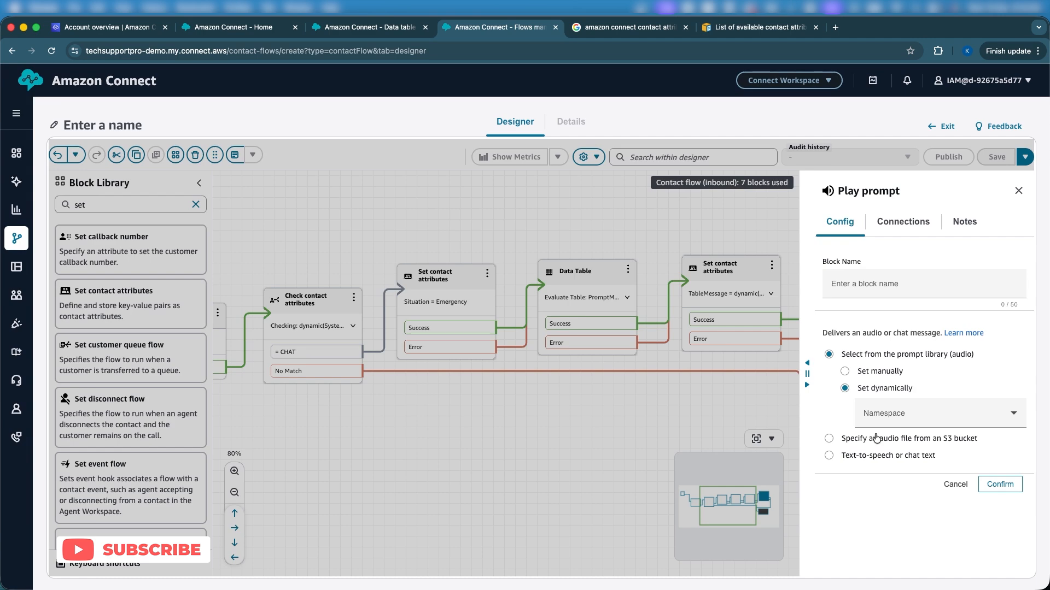
left_click(863, 460)
scroll(863, 461, "down", 2)
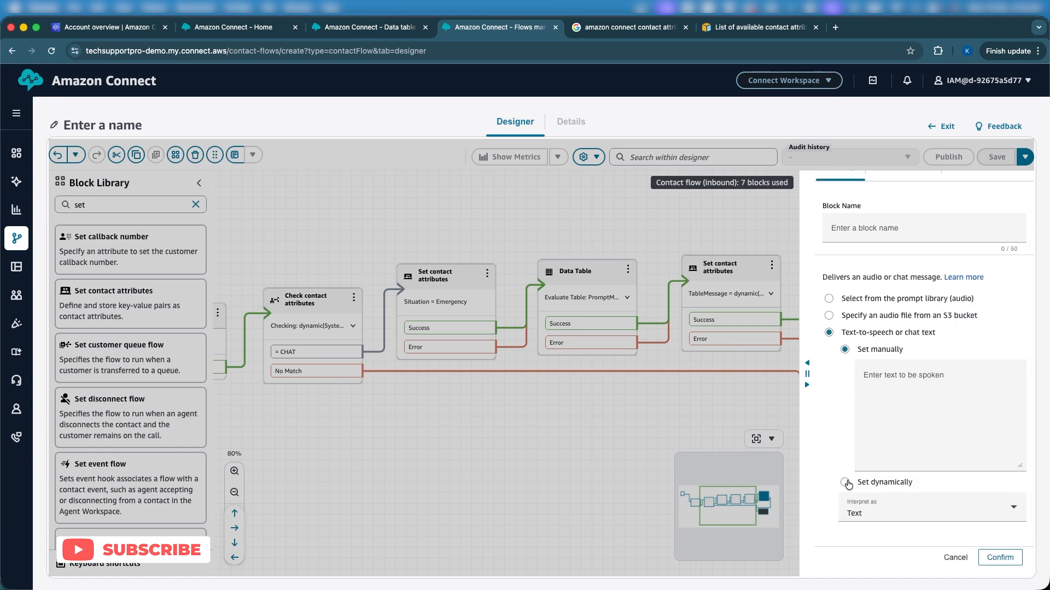
left_click(851, 484)
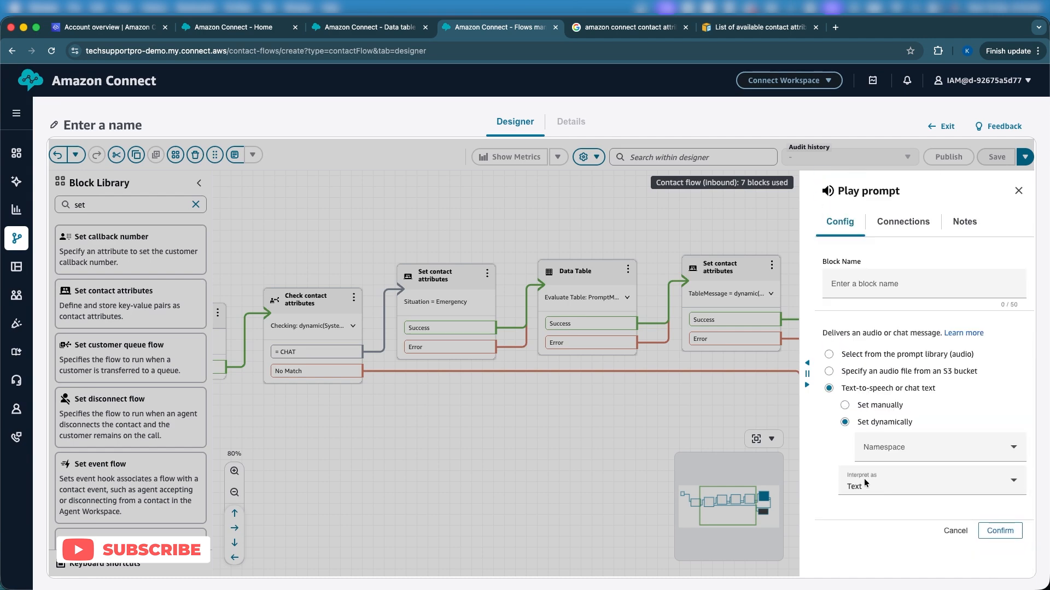
left_click(897, 458)
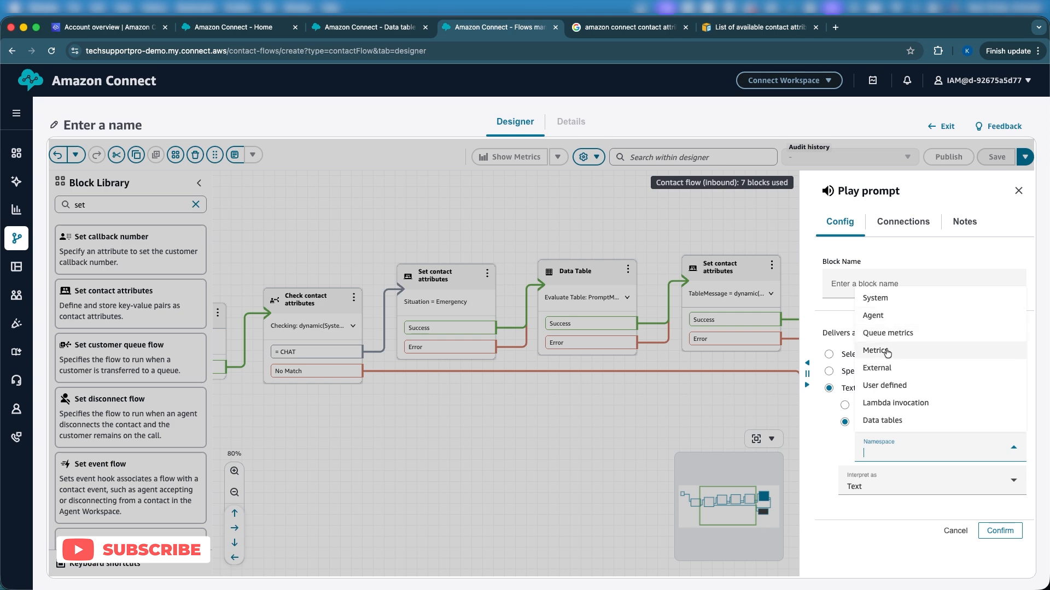
left_click(884, 386)
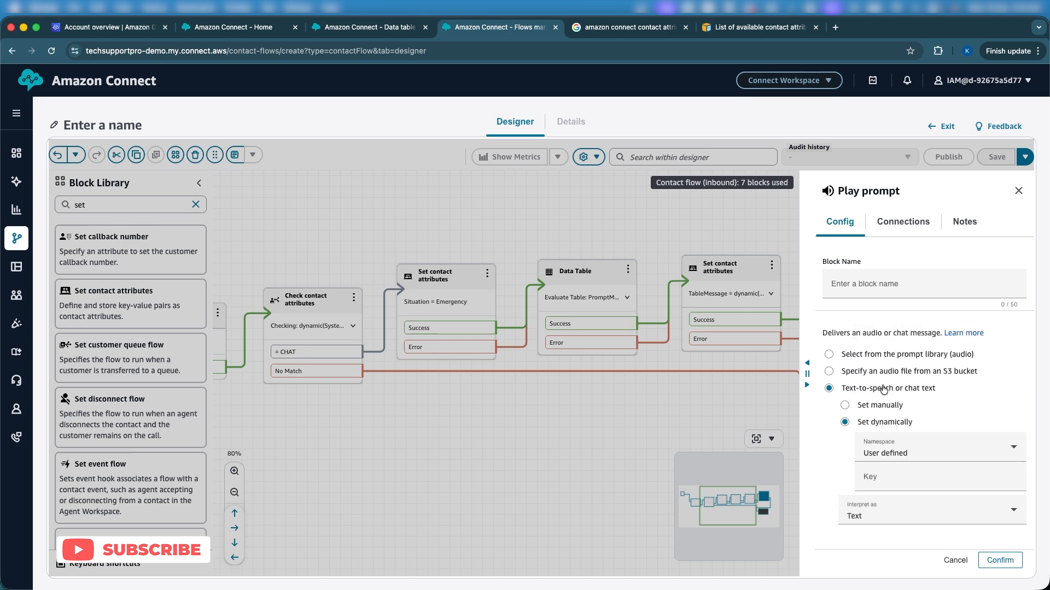
left_click(897, 480)
key("ctrl+v")
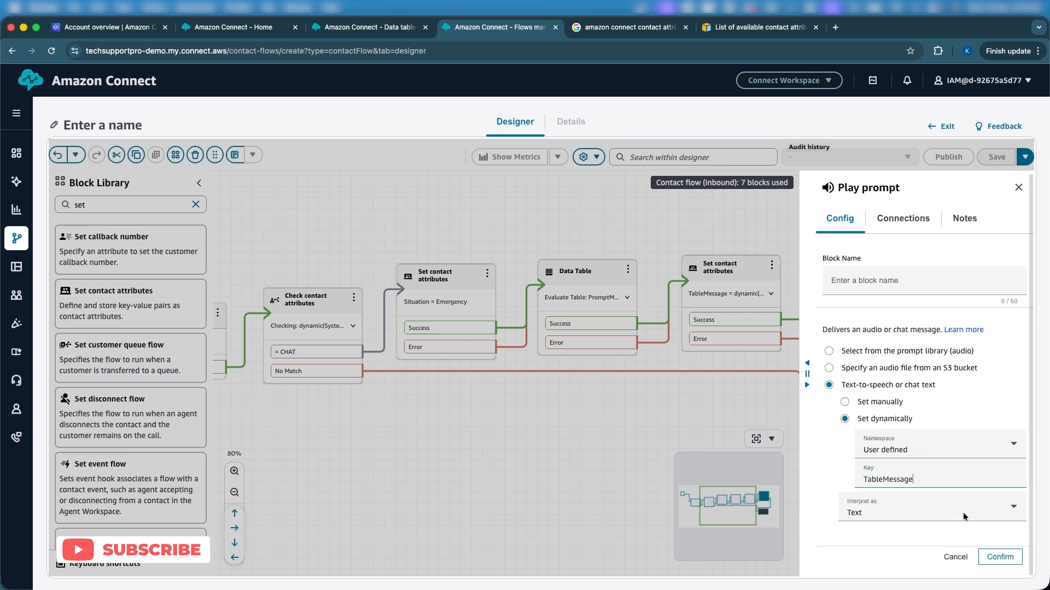
left_click(999, 560)
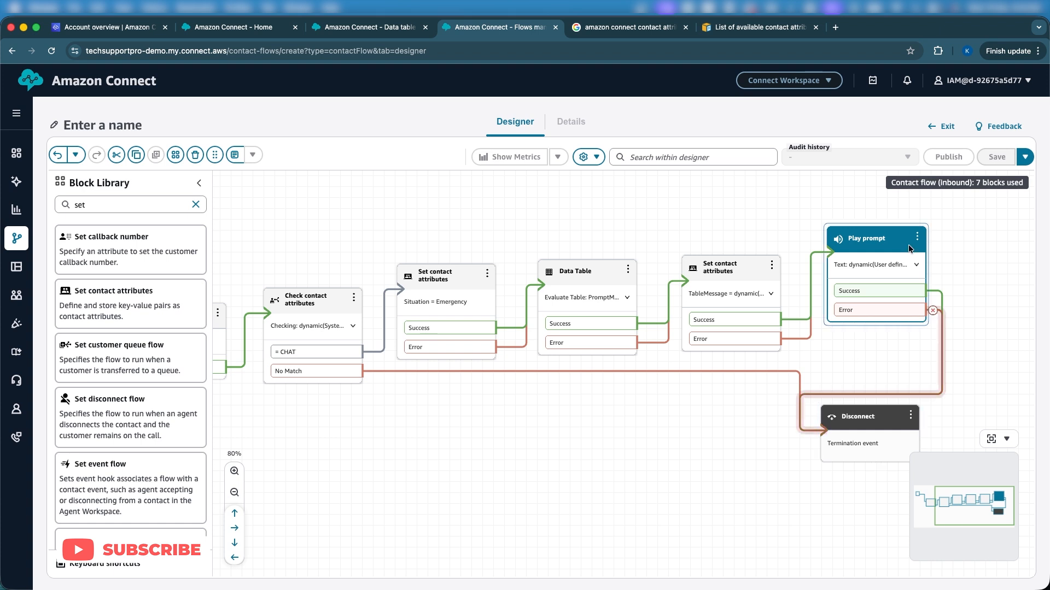
Step: Name the contact flow TableDemo and publish it
left_click(119, 116)
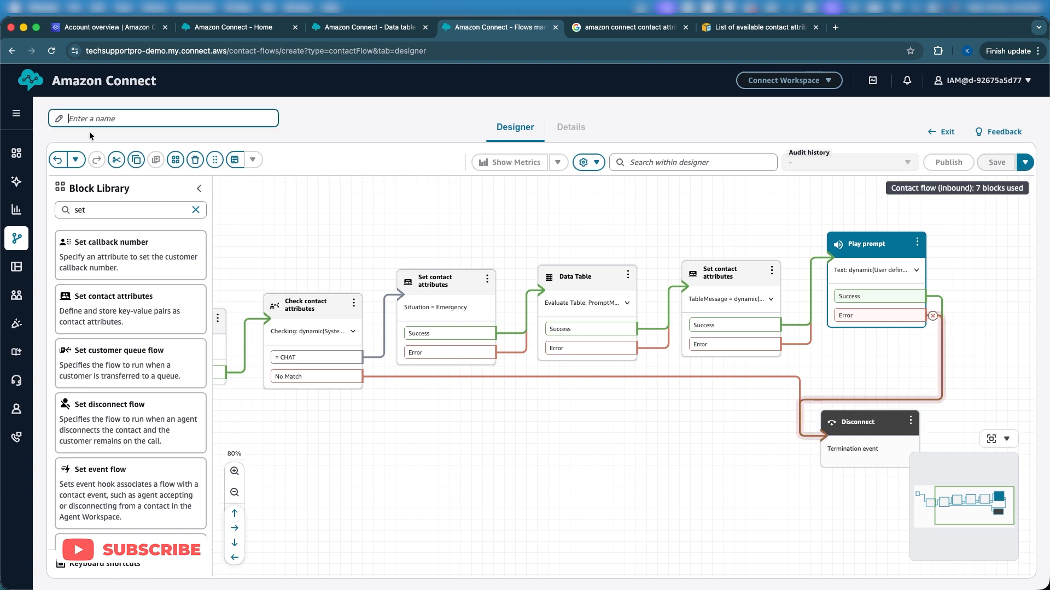
type("TableDemo")
left_click(892, 221)
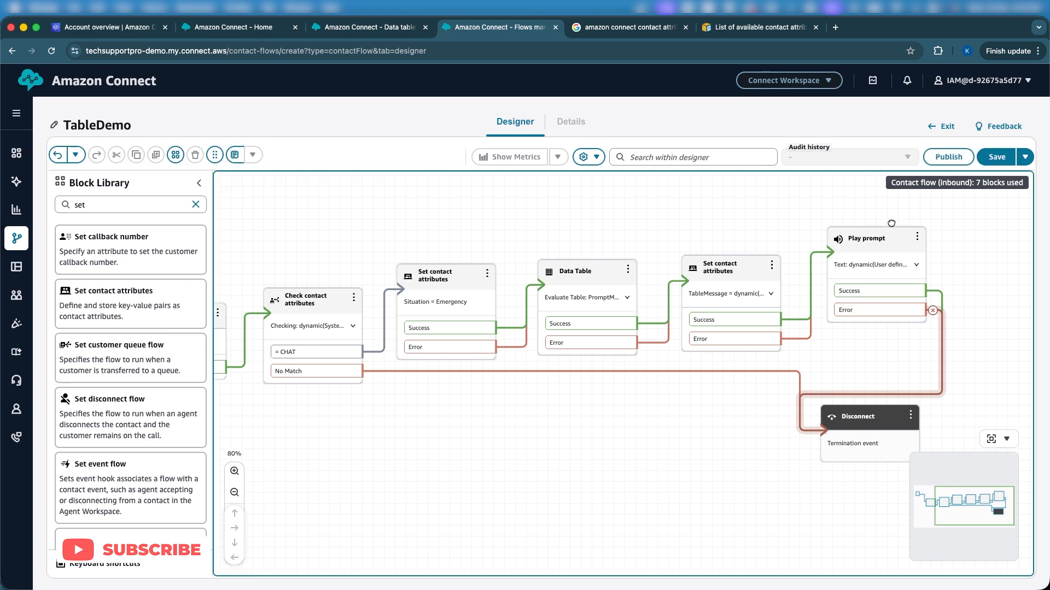
left_click(939, 160)
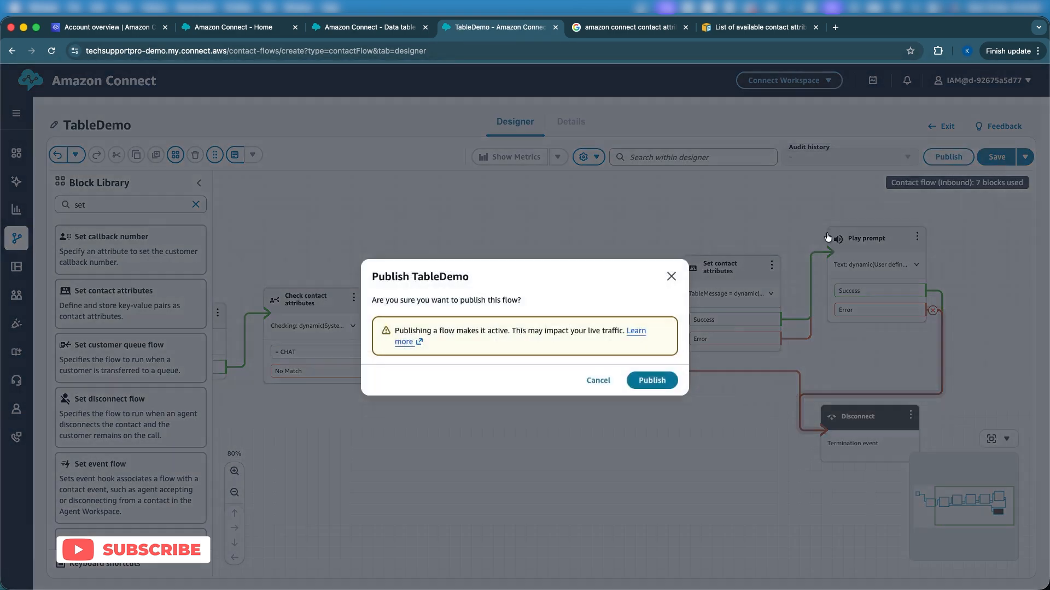
left_click(651, 381)
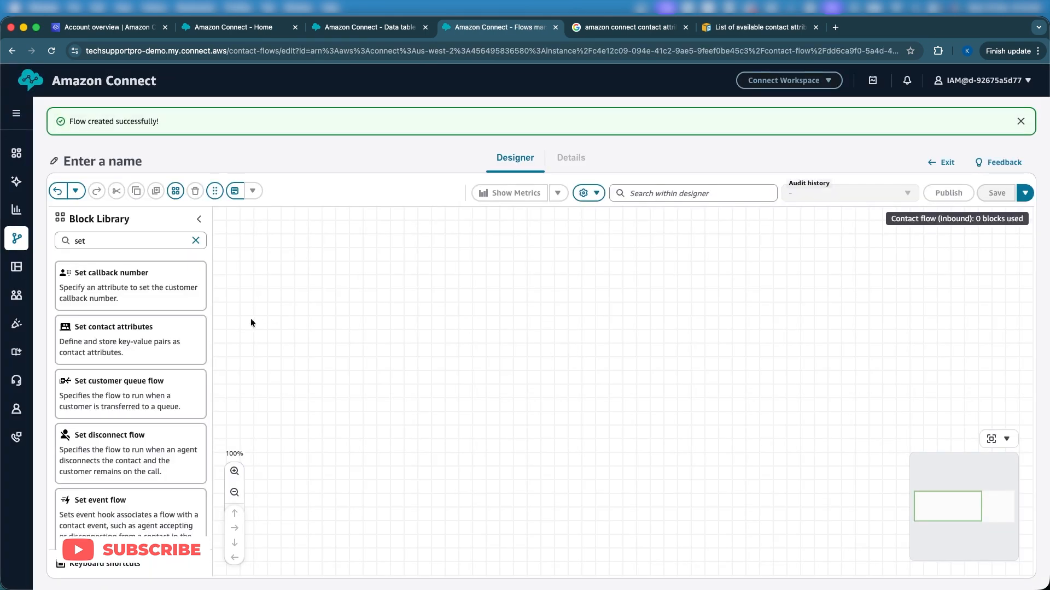
Step: Leave the flow designer and open the Test Chat page
left_click_drag(638, 515, 506, 476)
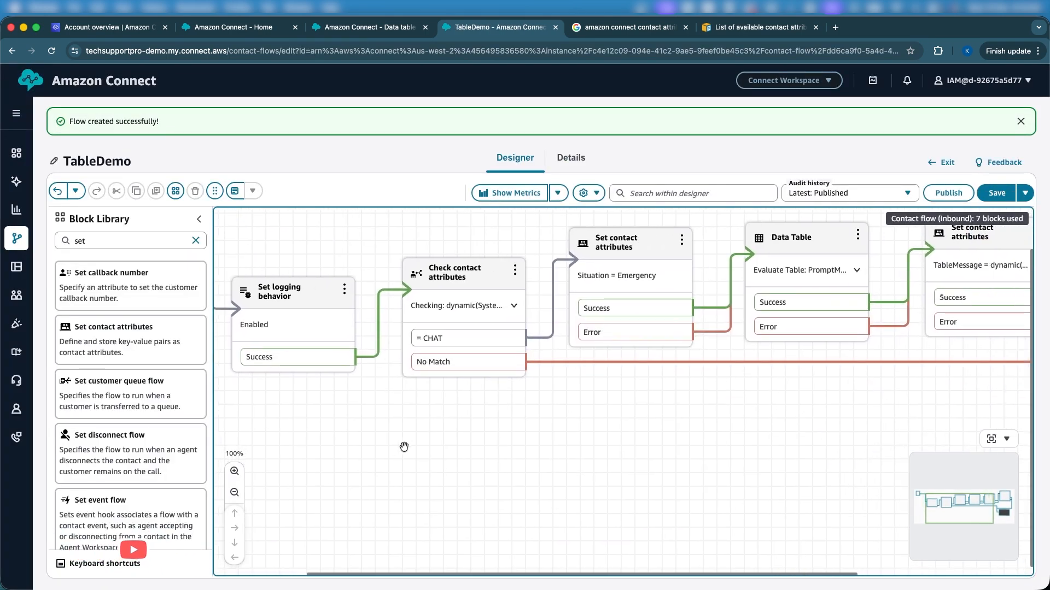
mouse_move(12, 435)
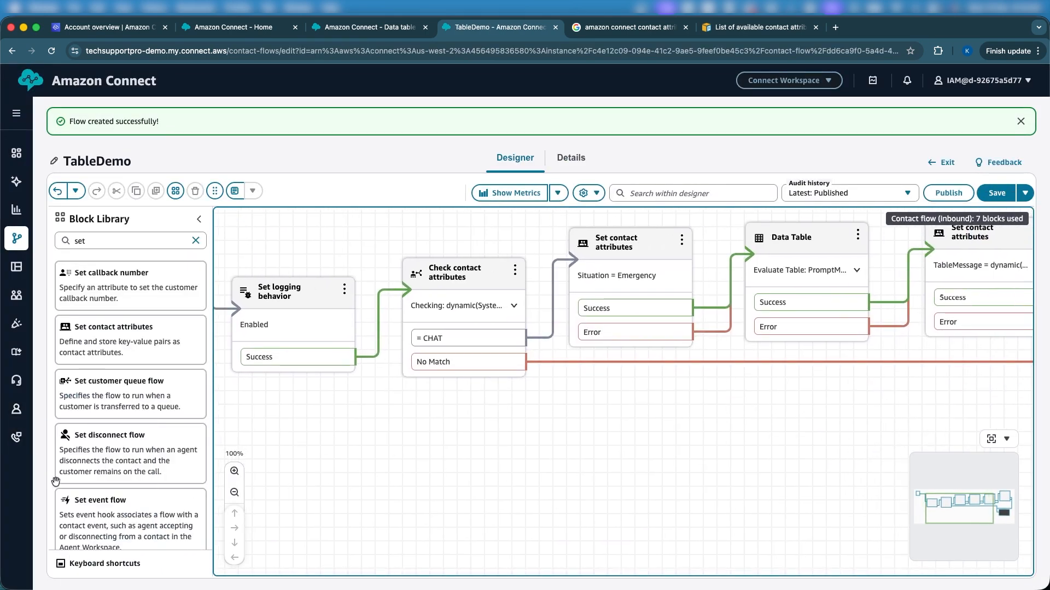
left_click(76, 507)
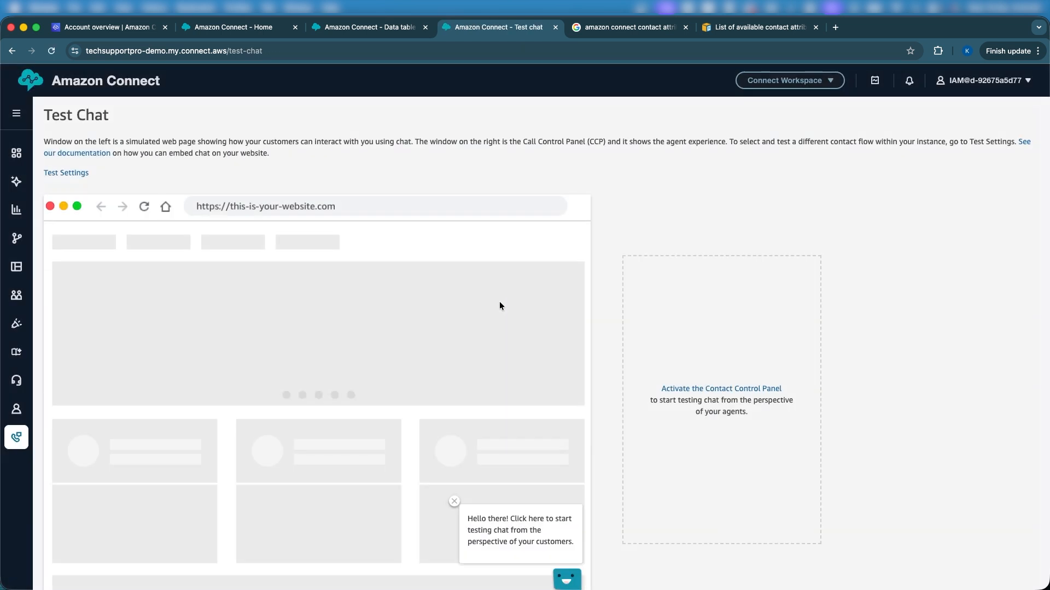
scroll(406, 271, "down", 1)
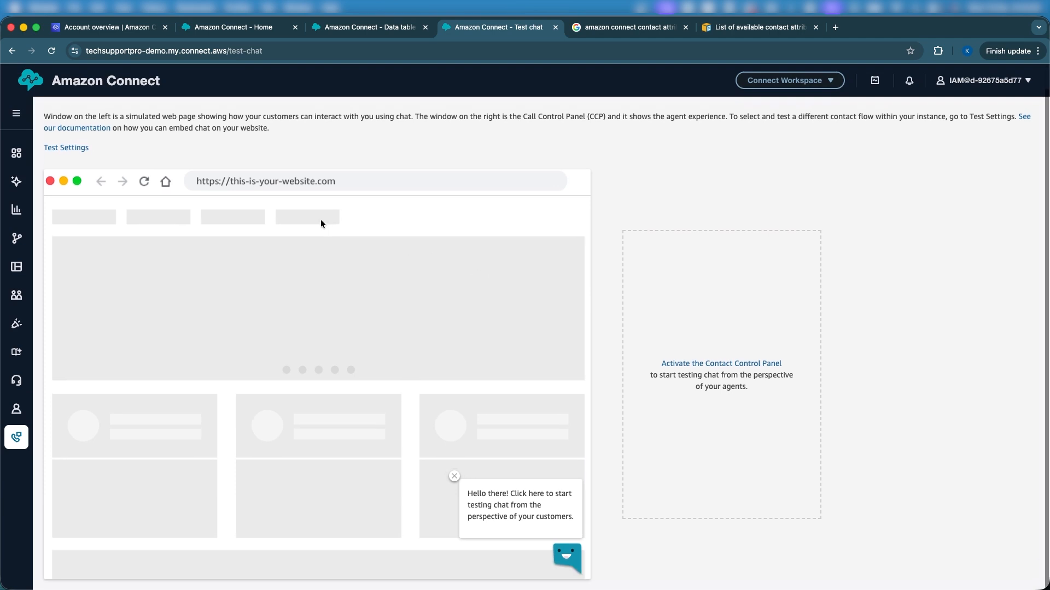
Step: Set the test chat's contact flow to TableDemo, apply the settings and run a customer chat to check the system message
left_click(66, 149)
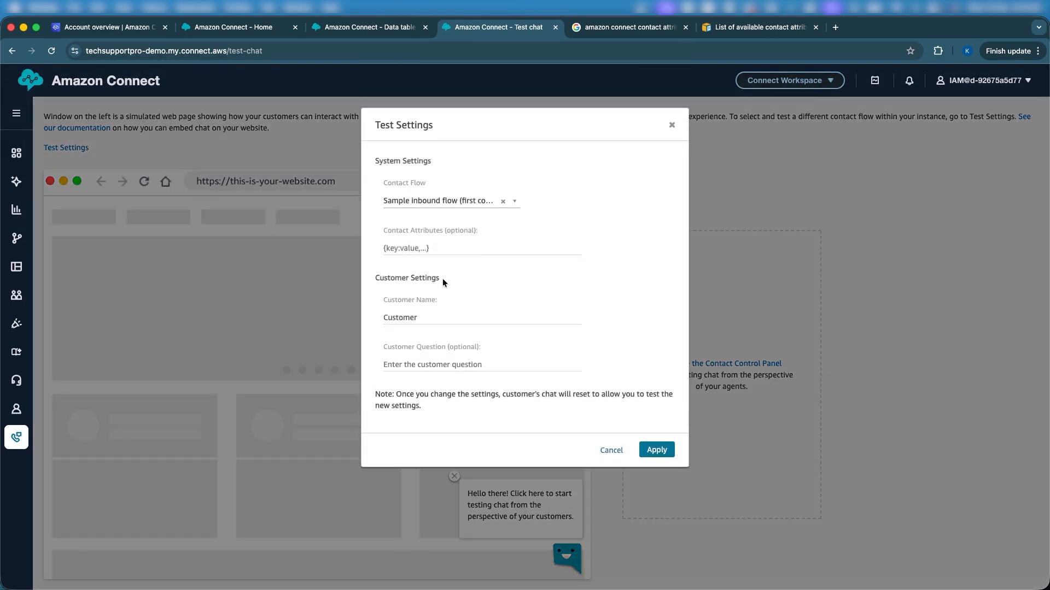
left_click(418, 206)
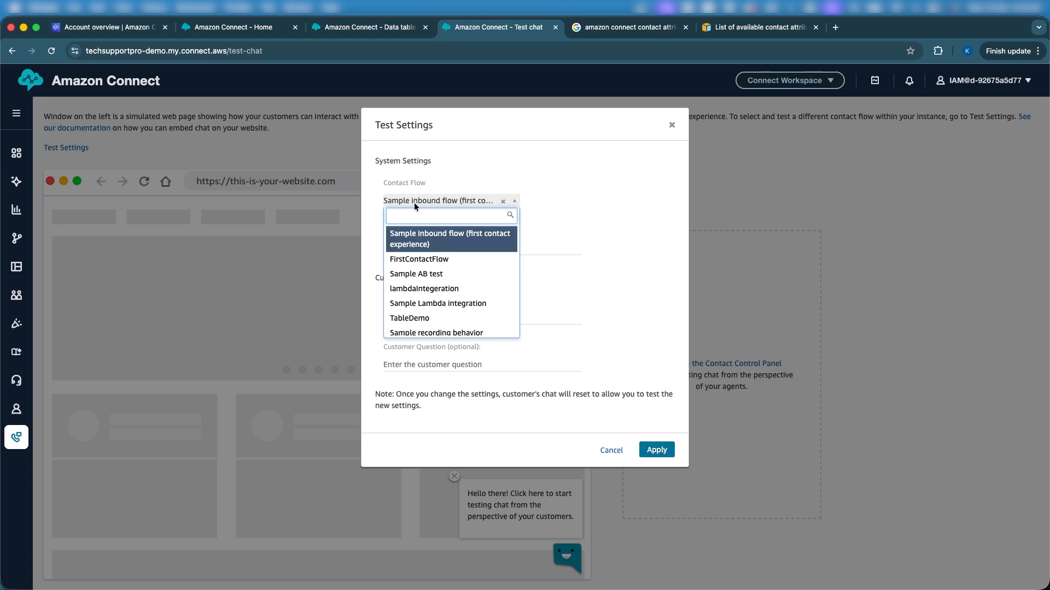
type("Dat")
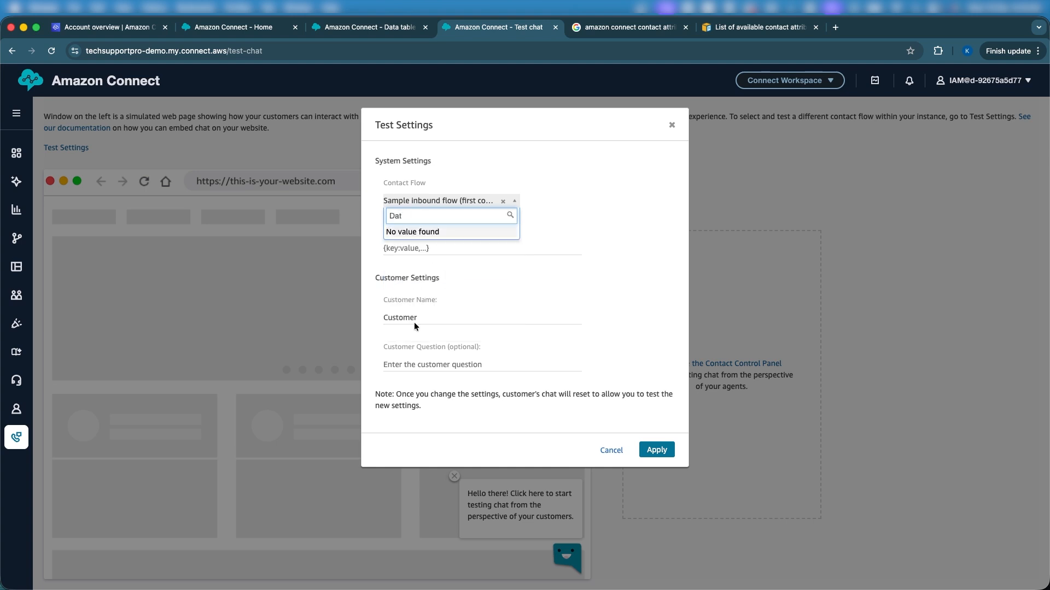
key("BackSpace")
type("Ta")
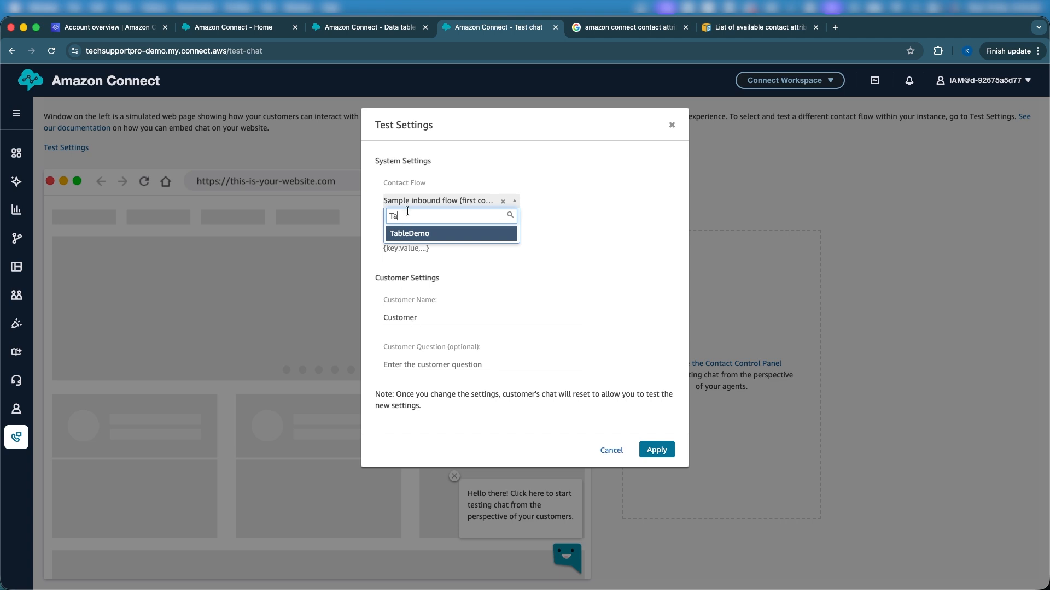
left_click(397, 233)
left_click(657, 449)
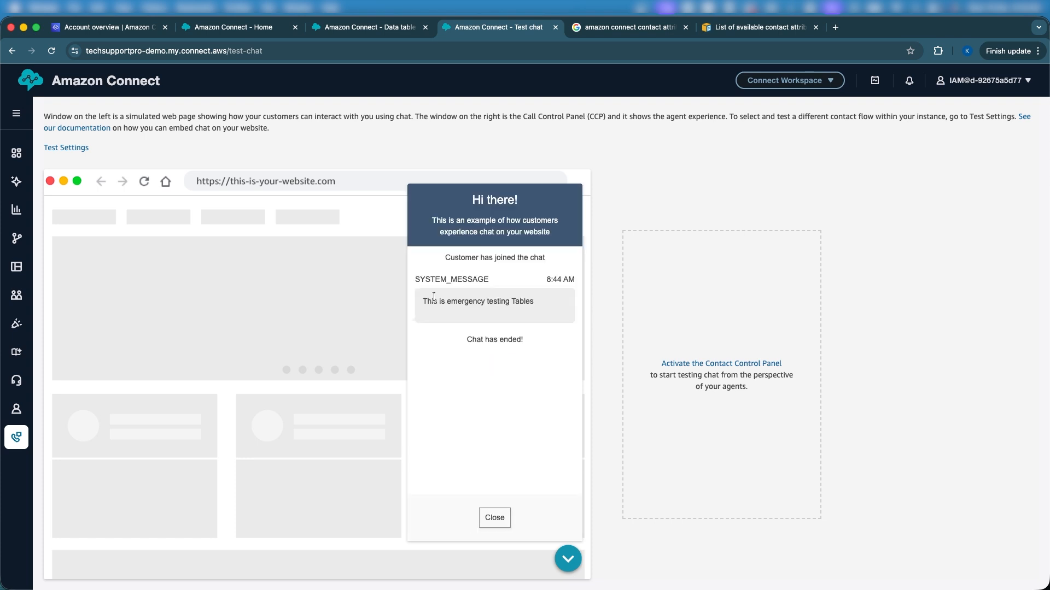
triple_click(519, 305)
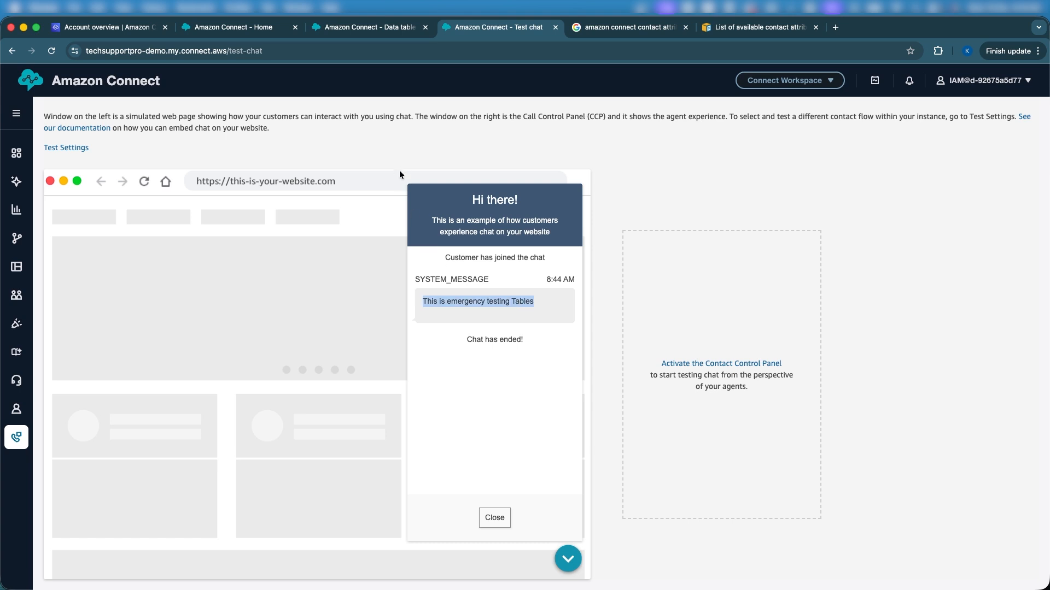
Step: Edit the Emergency record in the PromptMessage data table, setting its Message to "This is emergency testing Tables - Editting", and save it
left_click(401, 24)
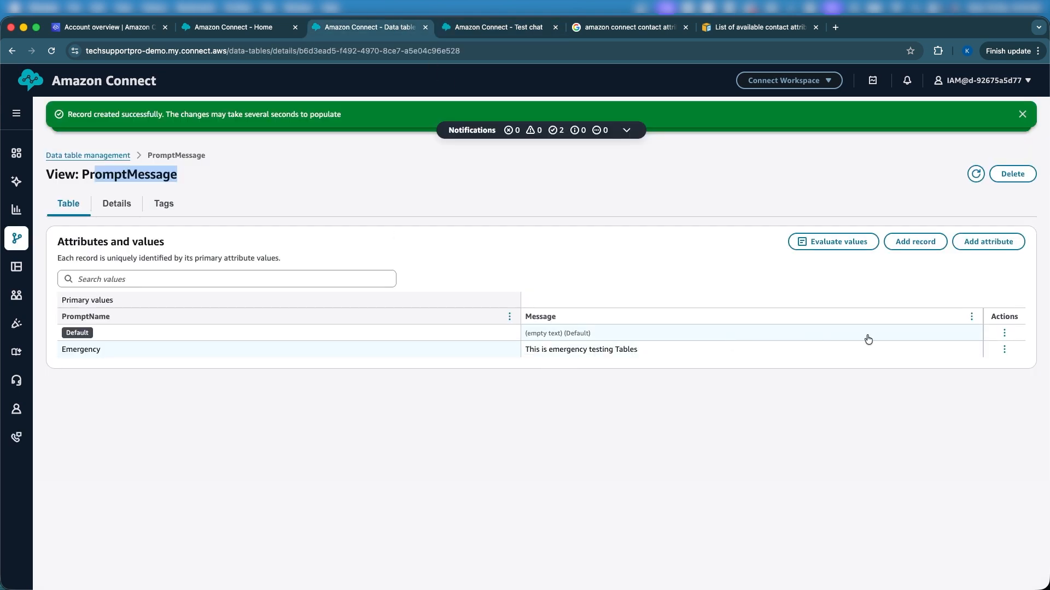
left_click(1004, 348)
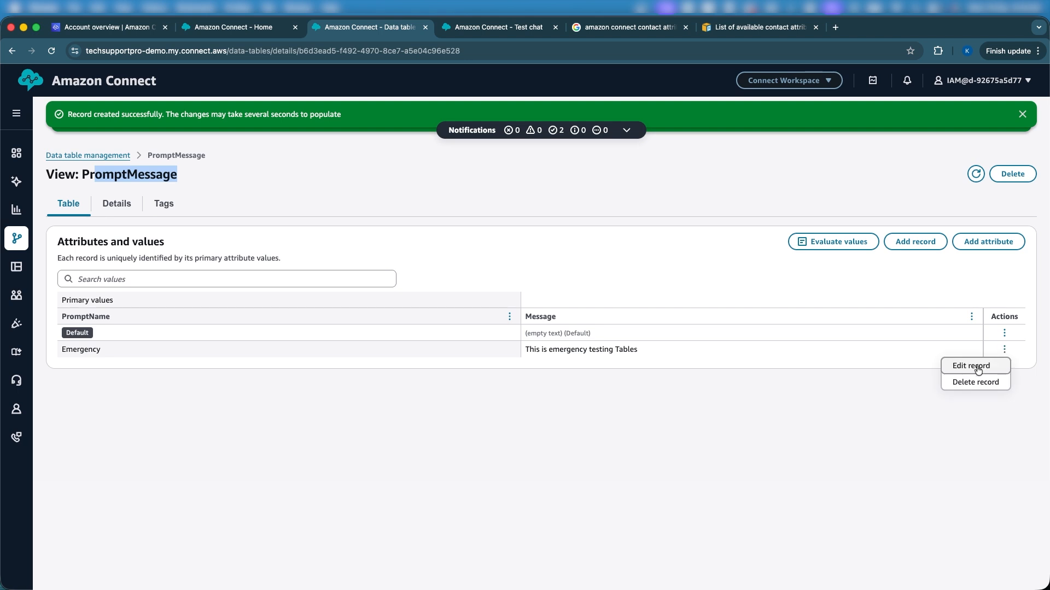
left_click(979, 367)
left_click(478, 384)
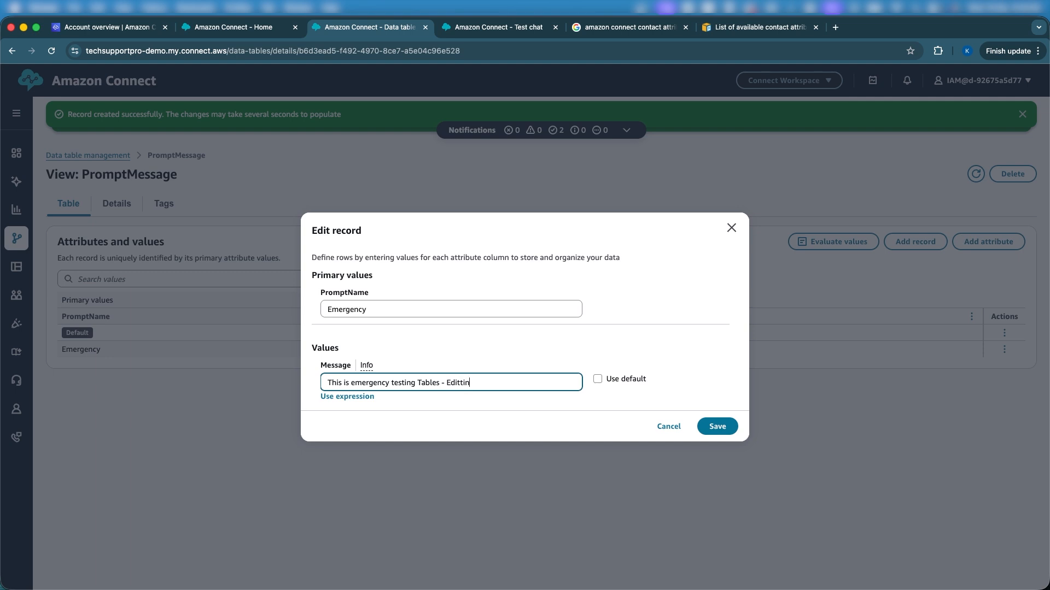
left_click(717, 427)
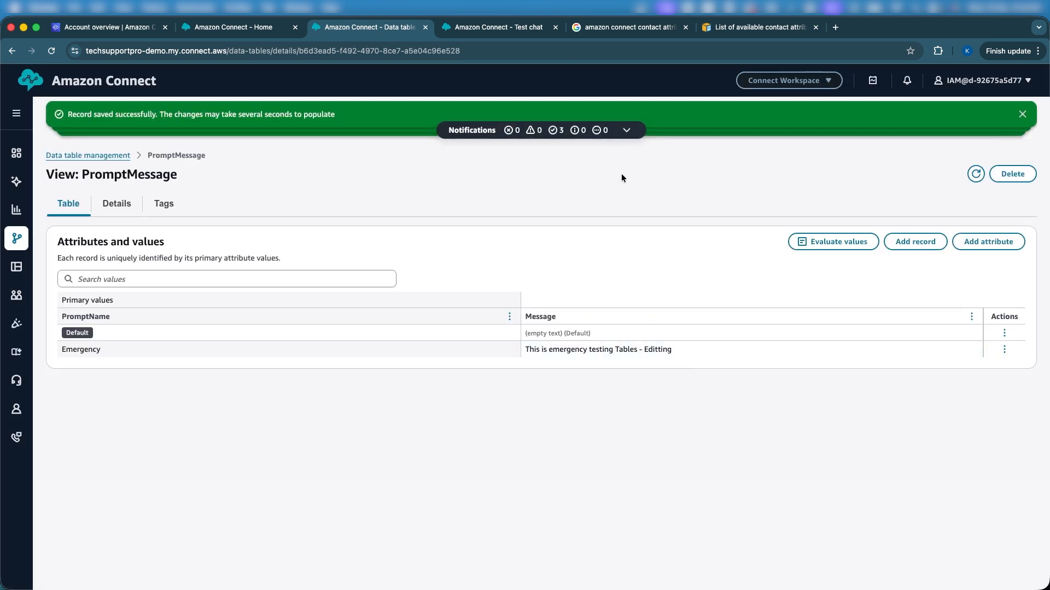
Step: Return to Test Chat, close the ended chat, run a new customer chat to check the edited message, and close it
left_click(484, 28)
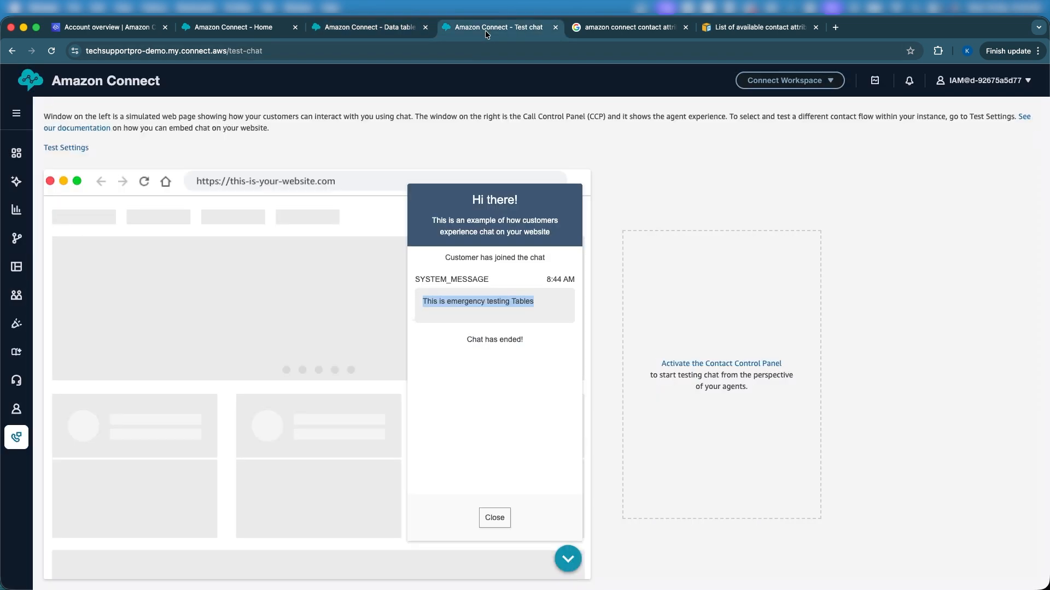
left_click(496, 517)
left_click(553, 535)
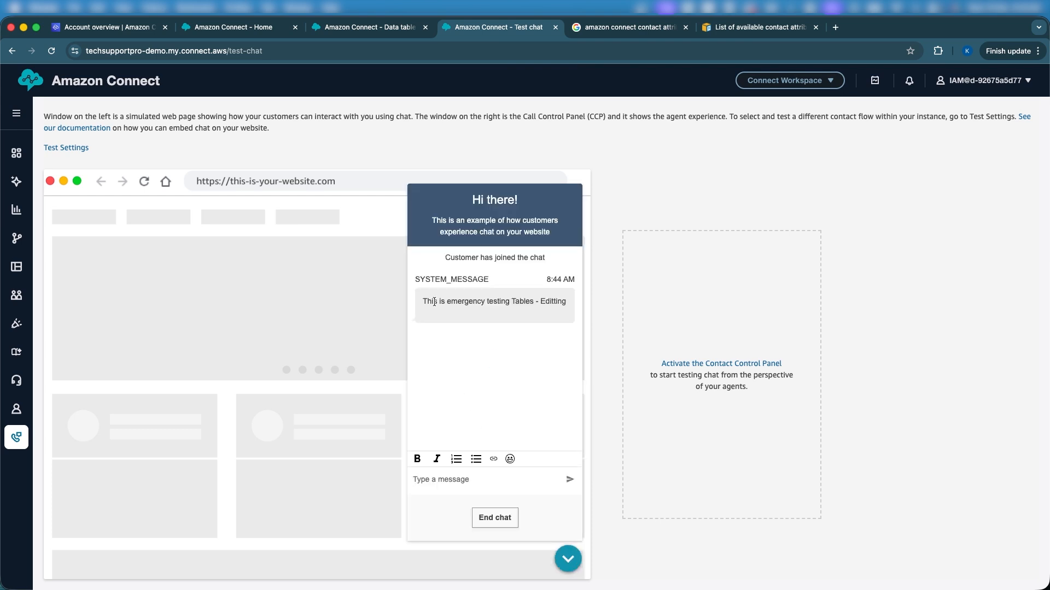
triple_click(563, 301)
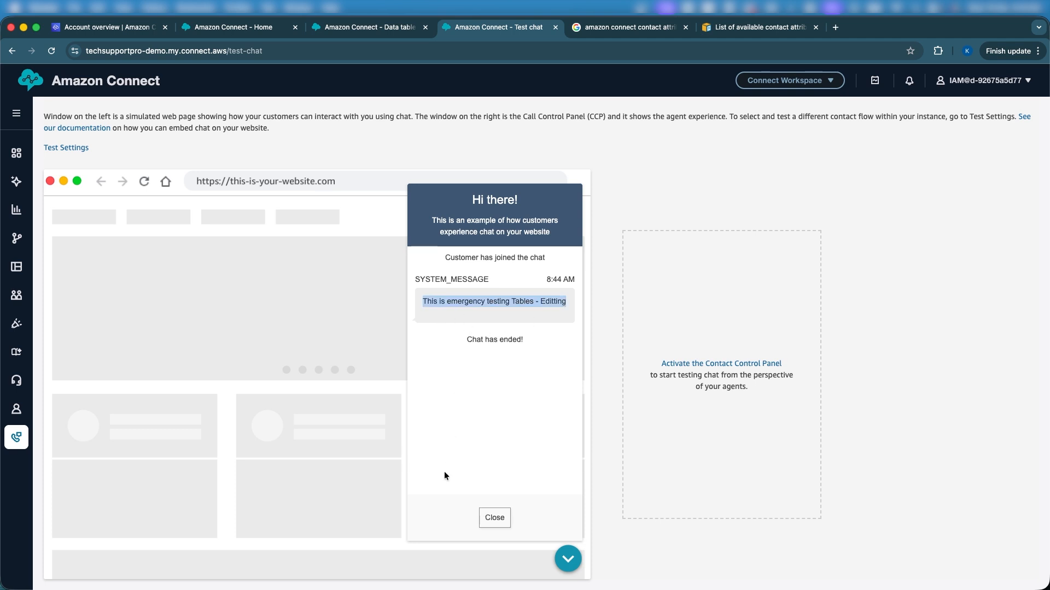
left_click(494, 518)
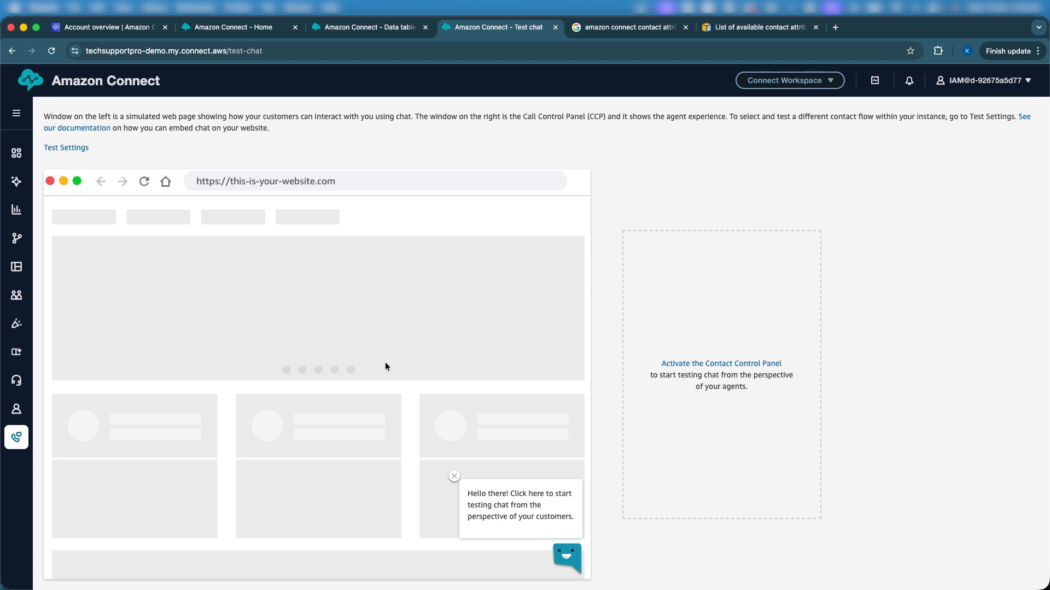
Step: Return to the PromptMessage data table and dismiss its success notifications
left_click(371, 28)
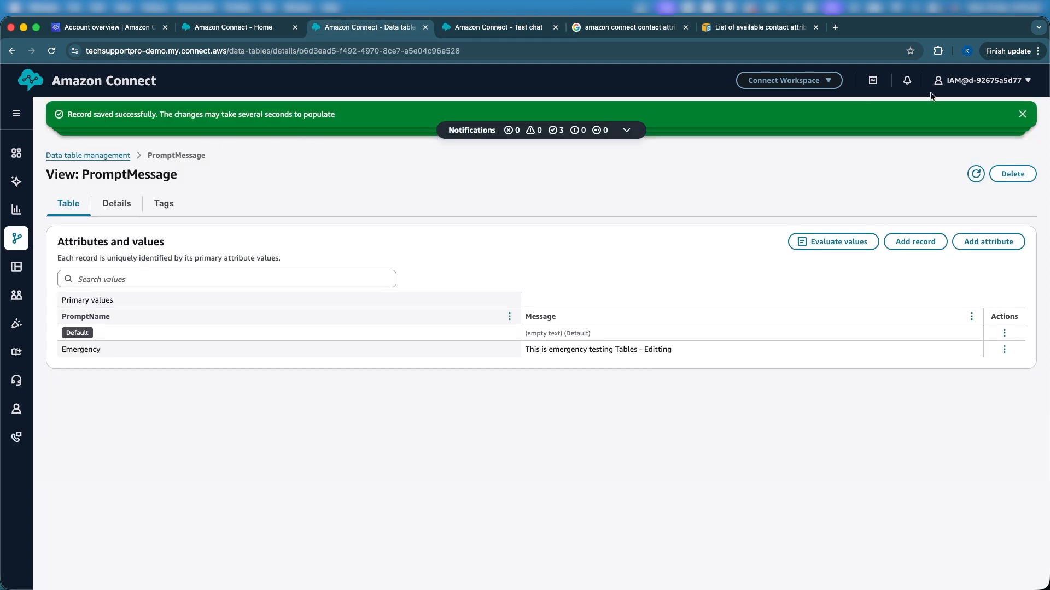
left_click(1021, 113)
left_click(1021, 114)
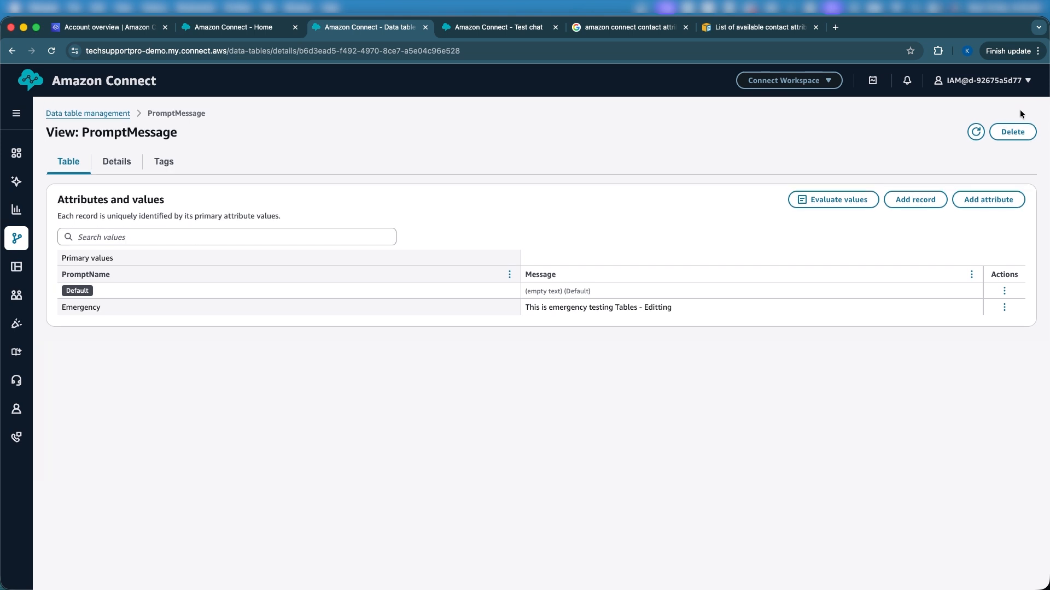